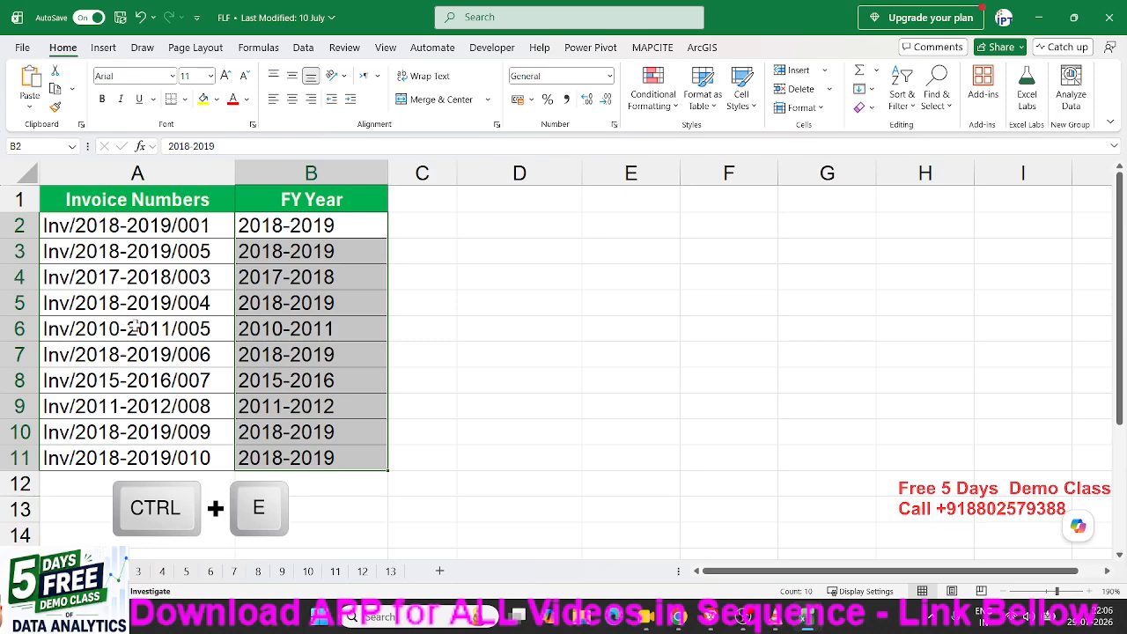
Delete the FY Year values in B2:B11, leaving the column beside the invoice numbers empty.
{"action": "key", "text": "Delete"}
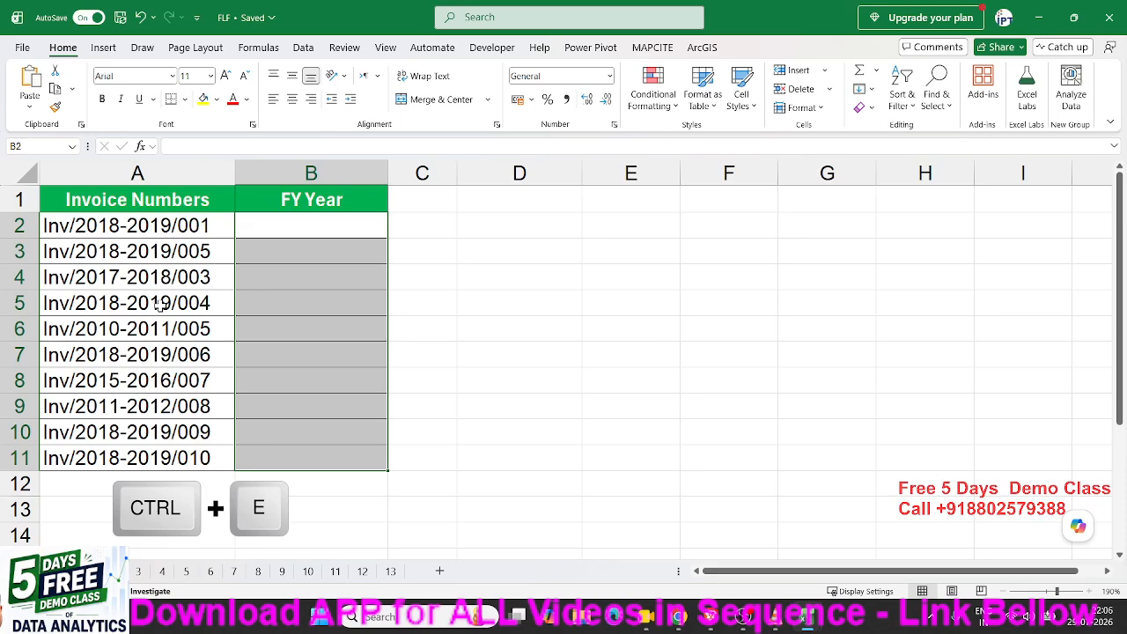
{"action": "left_click", "coordinate": [497, 233]}
Enter 2018-2019 in B2 as the example FY Year for the first invoice.
{"action": "left_click", "coordinate": [345, 230]}
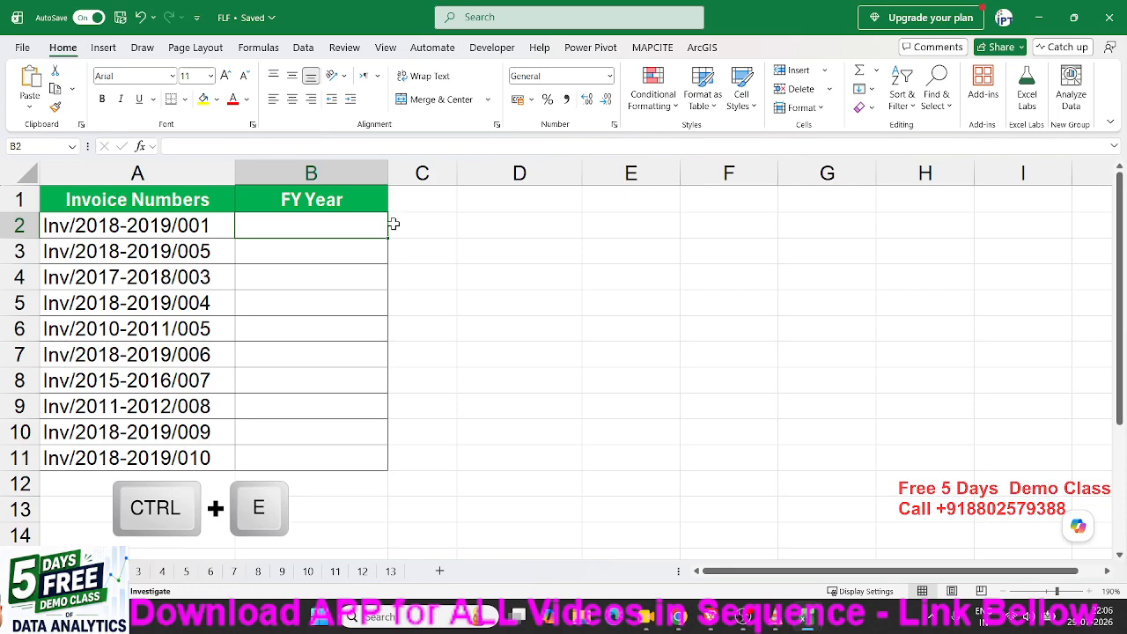
{"action": "type", "text": "2"}
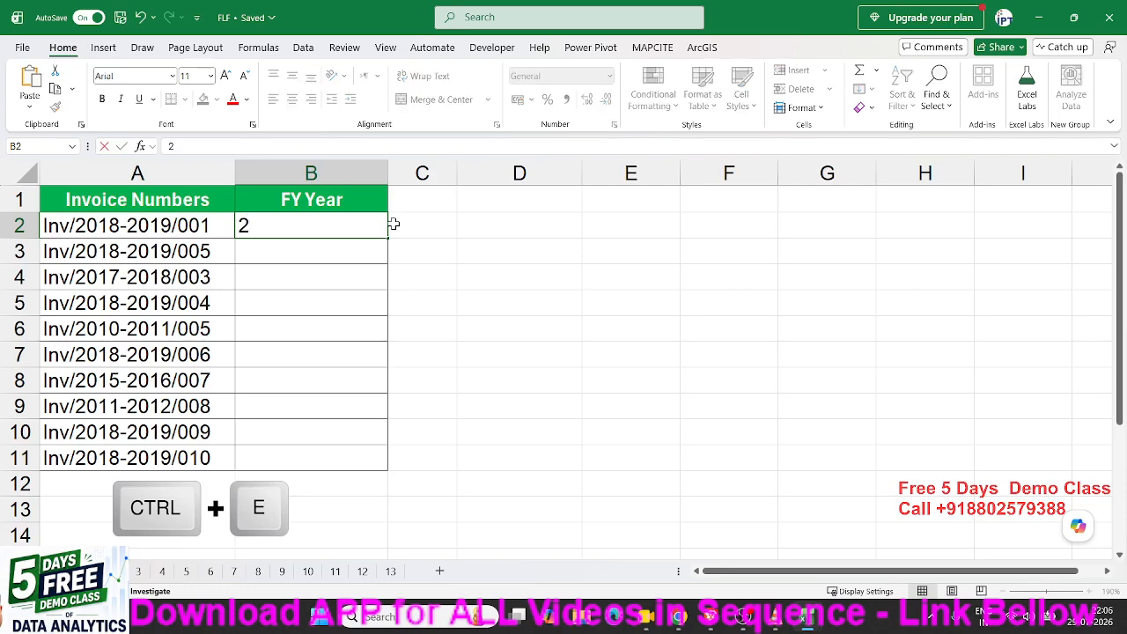
{"action": "type", "text": "018-201"}
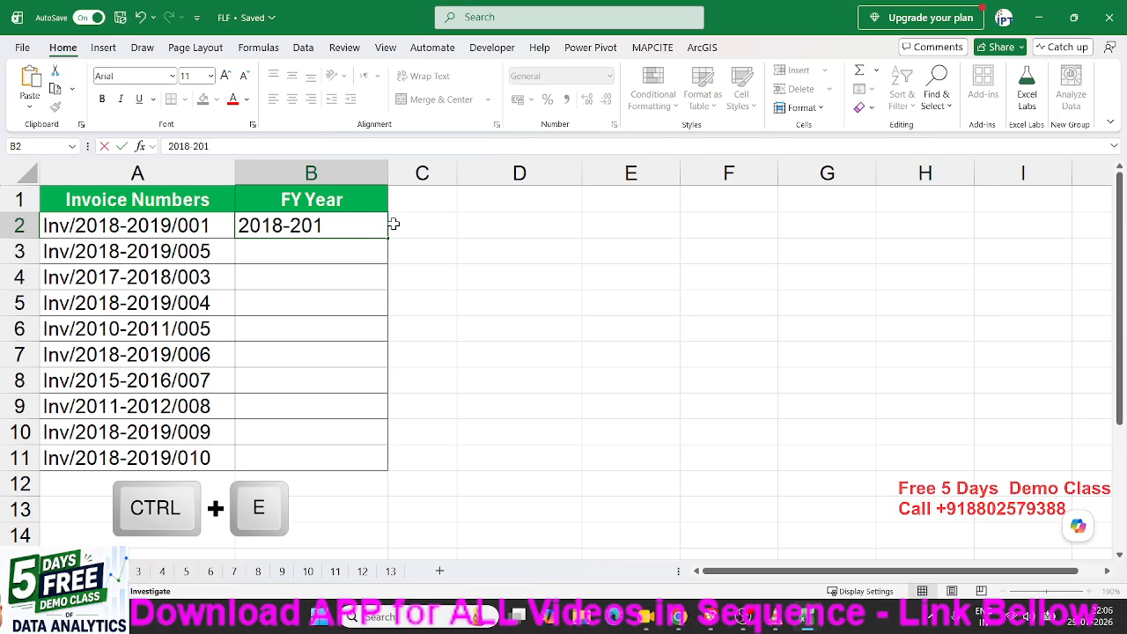
{"action": "type", "text": "9"}
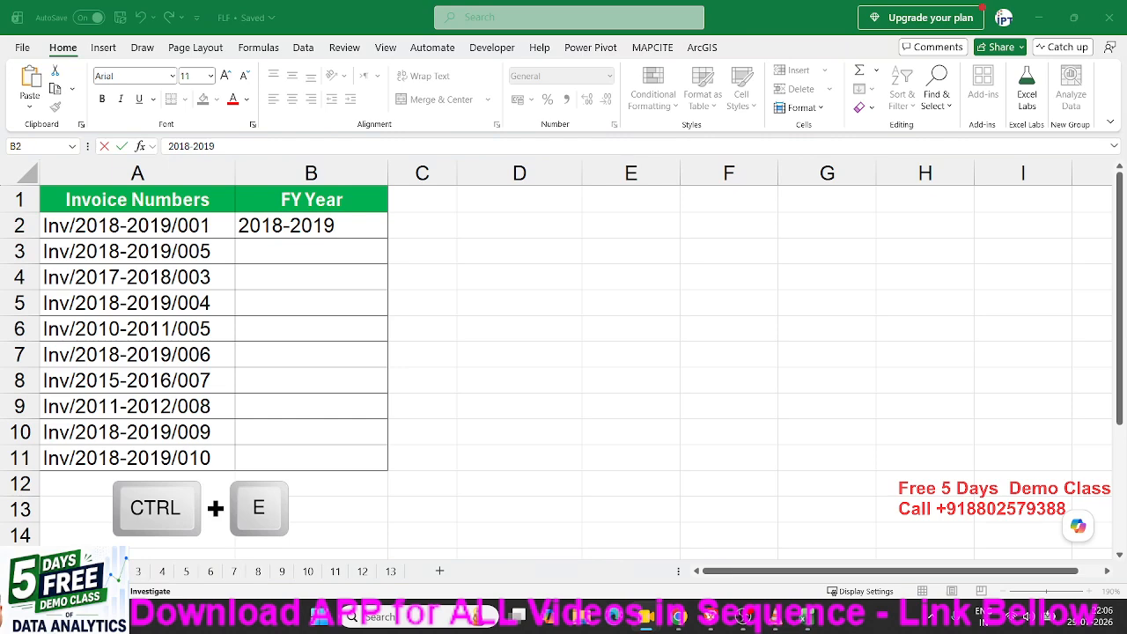
{"action": "left_click", "coordinate": [383, 226]}
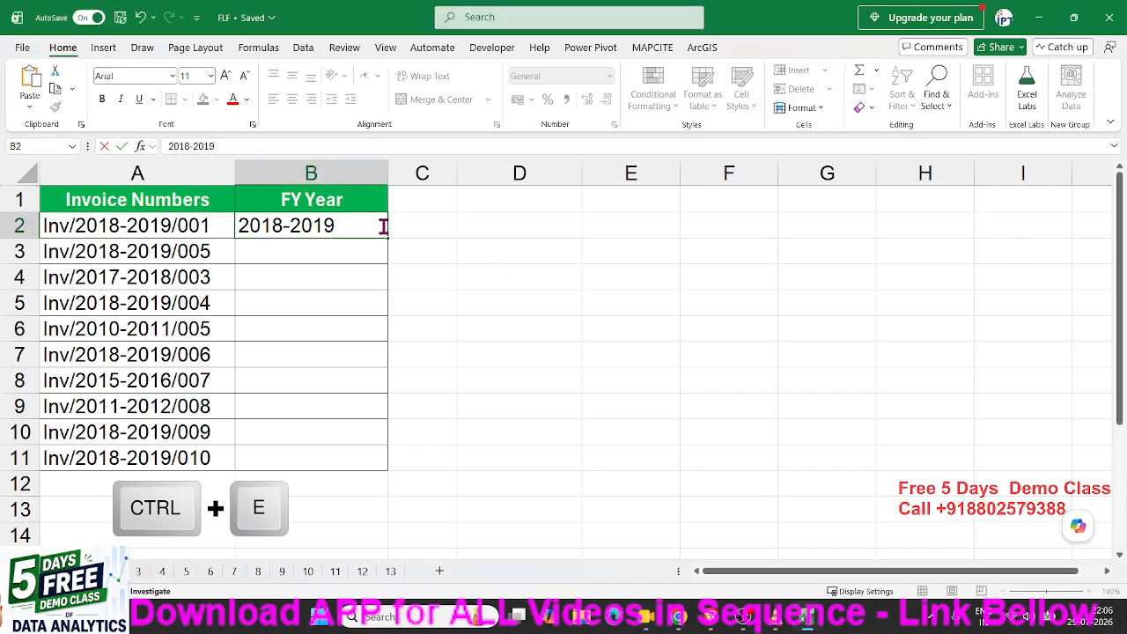
{"action": "key", "text": "Return"}
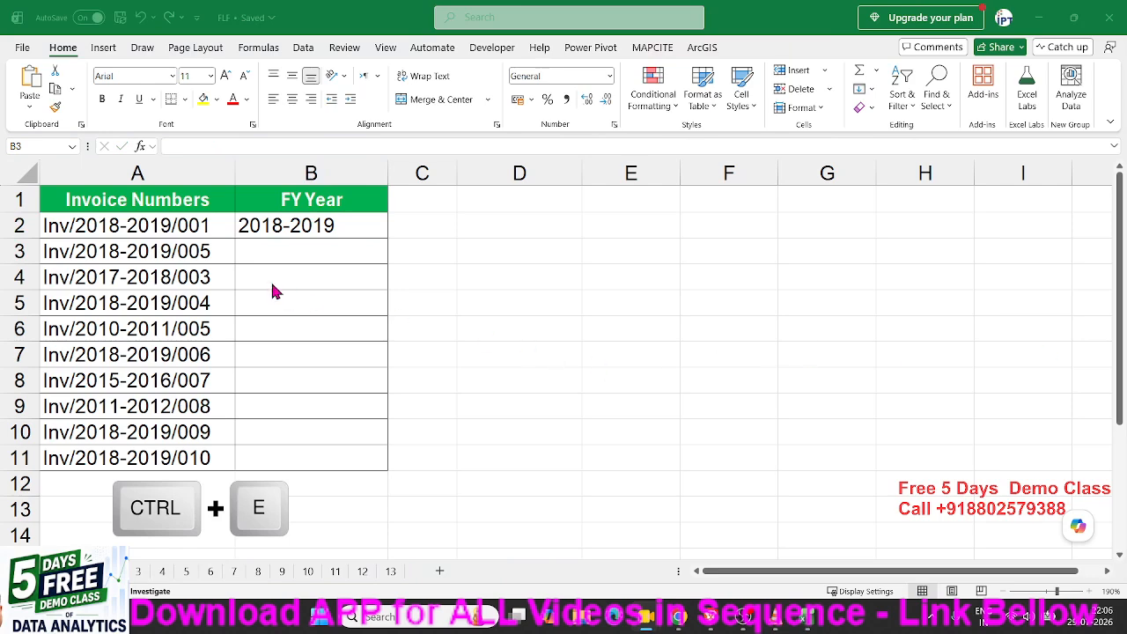
{"action": "left_click", "coordinate": [276, 226]}
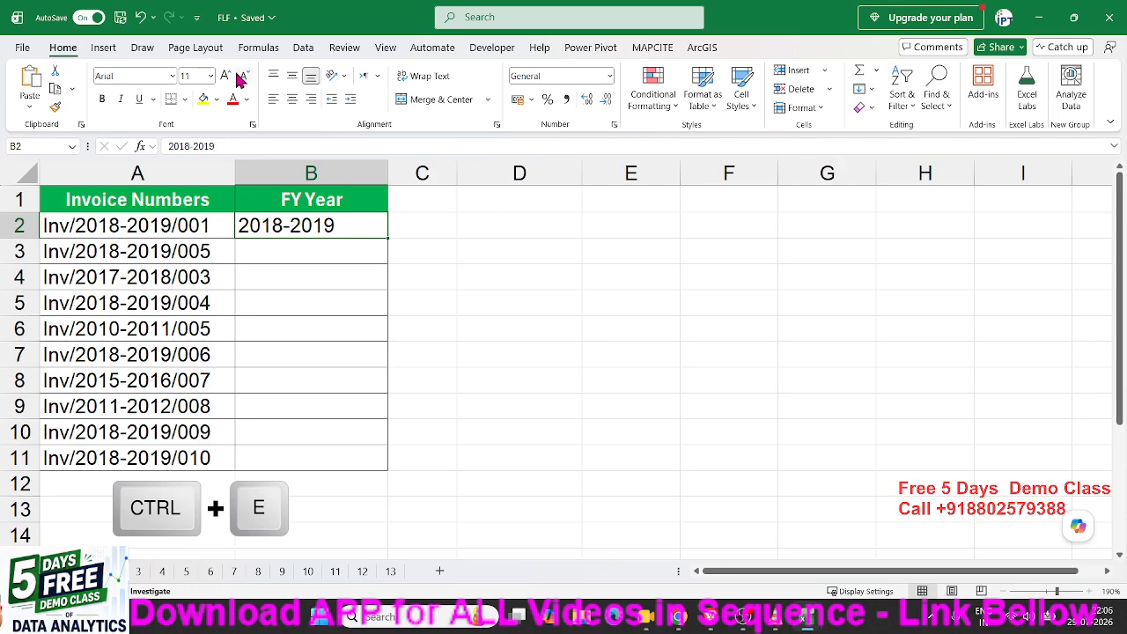
Flash Fill B3:B11 with each invoice's FY year, such as 2017-2018 and 2010-2011.
{"action": "left_click", "coordinate": [872, 92]}
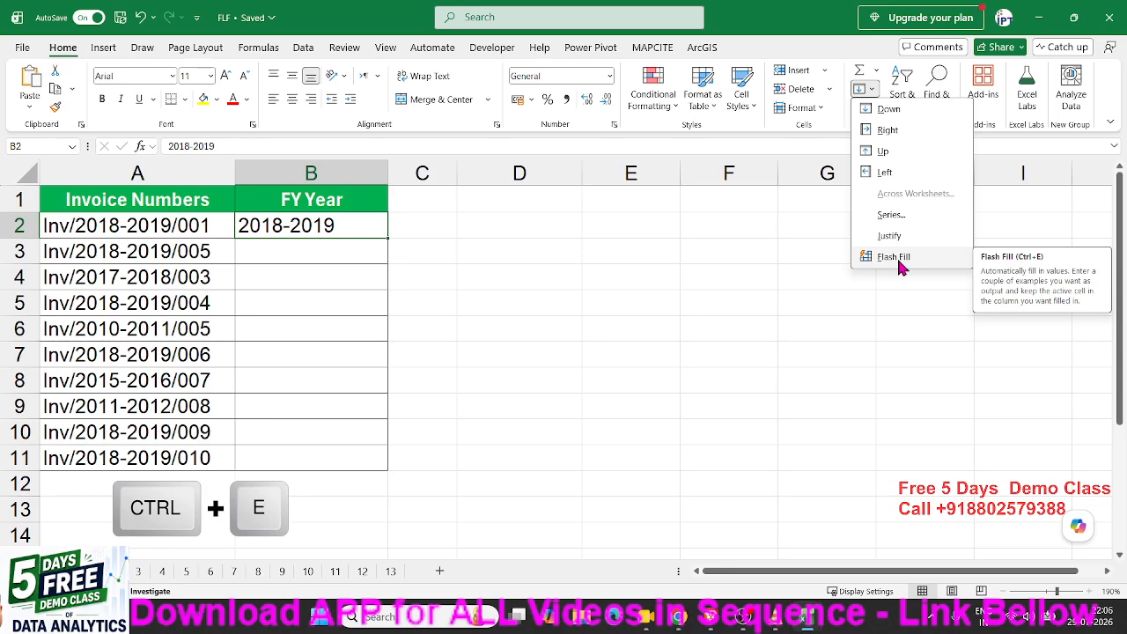
{"action": "key", "text": "Escape"}
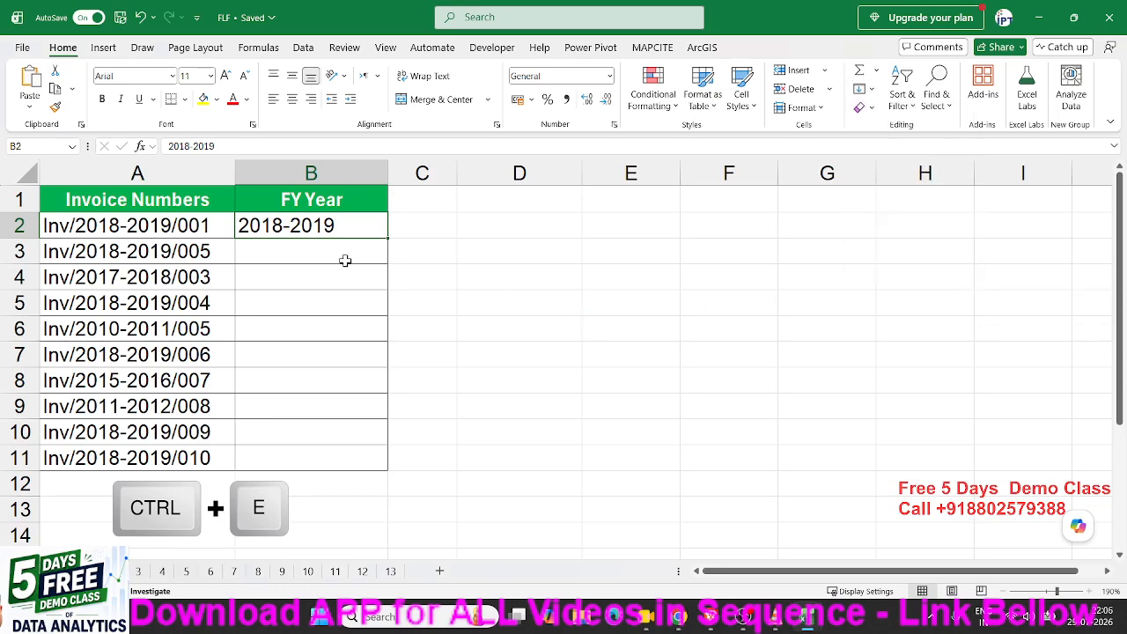
{"action": "left_click", "coordinate": [302, 50]}
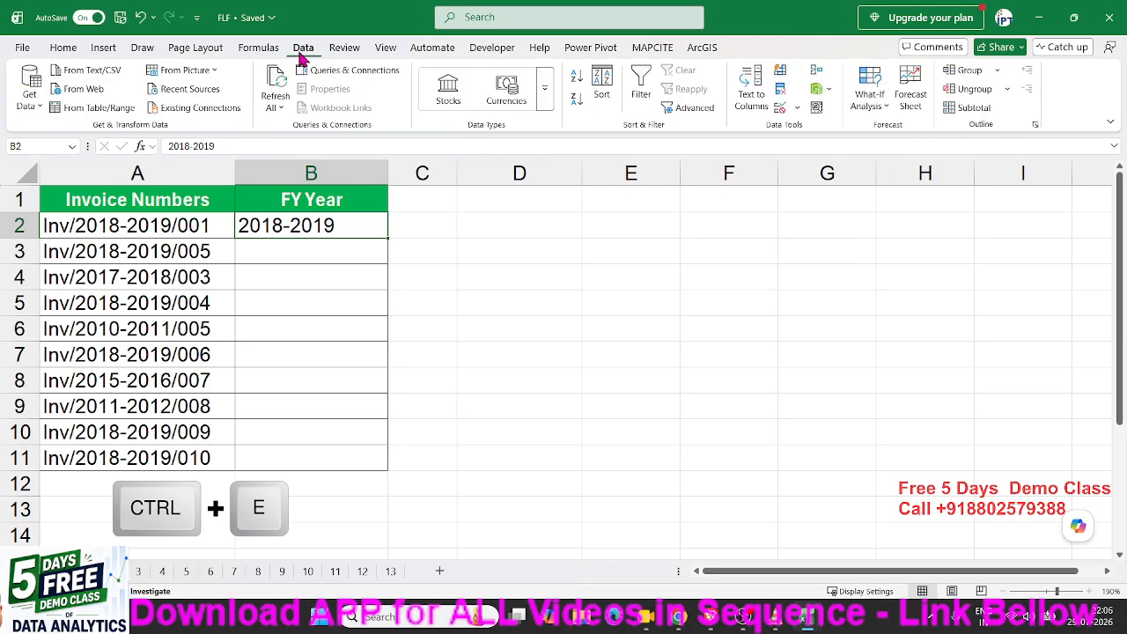
{"action": "left_click", "coordinate": [783, 77]}
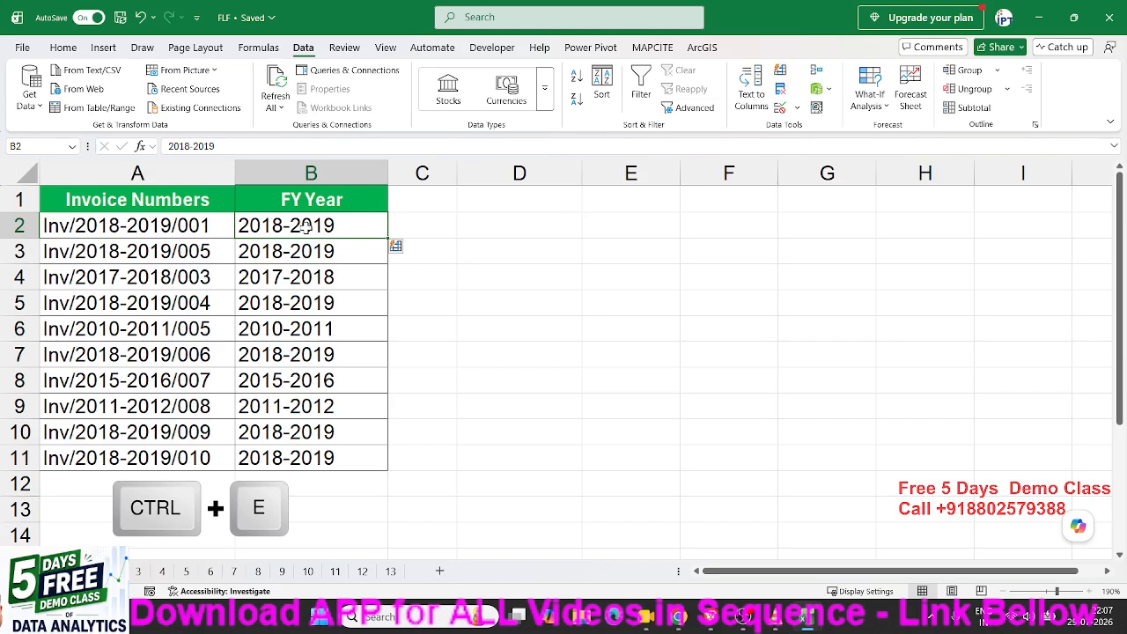
{"action": "left_click", "coordinate": [144, 229]}
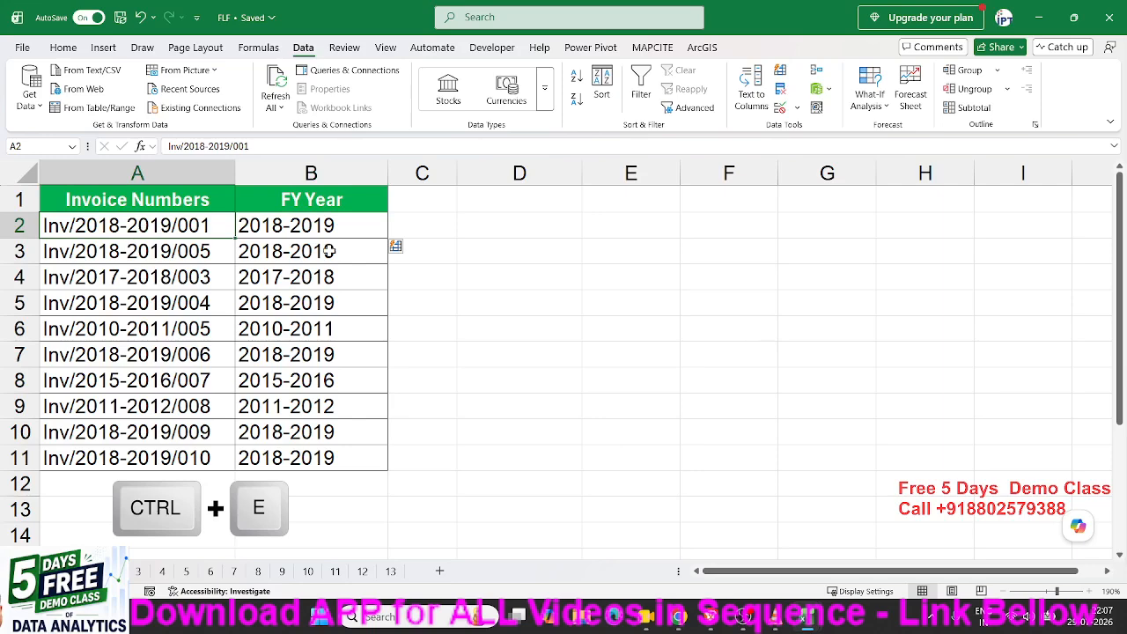
{"action": "left_click_drag", "start_coordinate": [329, 251], "coordinate": [307, 447]}
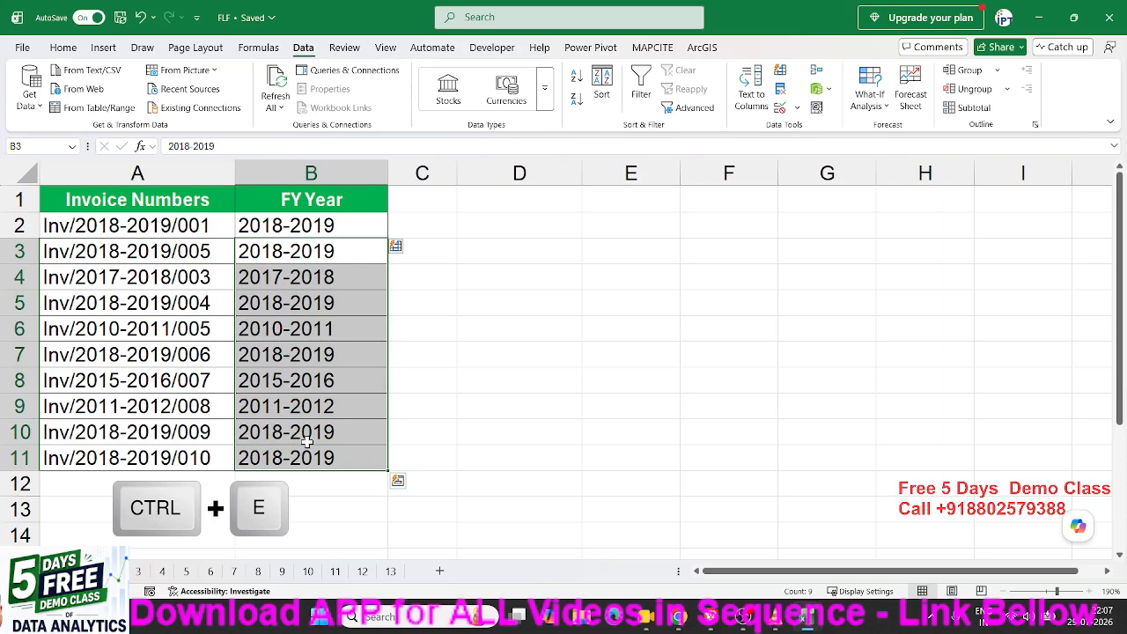
{"action": "left_click", "coordinate": [439, 331]}
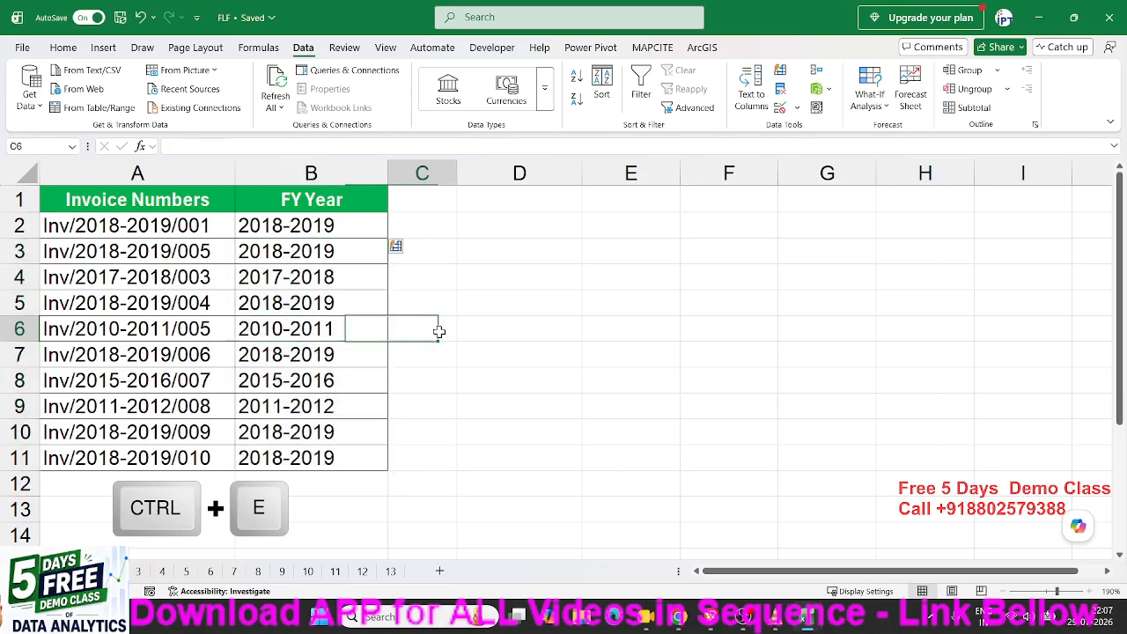
{"action": "key", "text": "ctrl+z"}
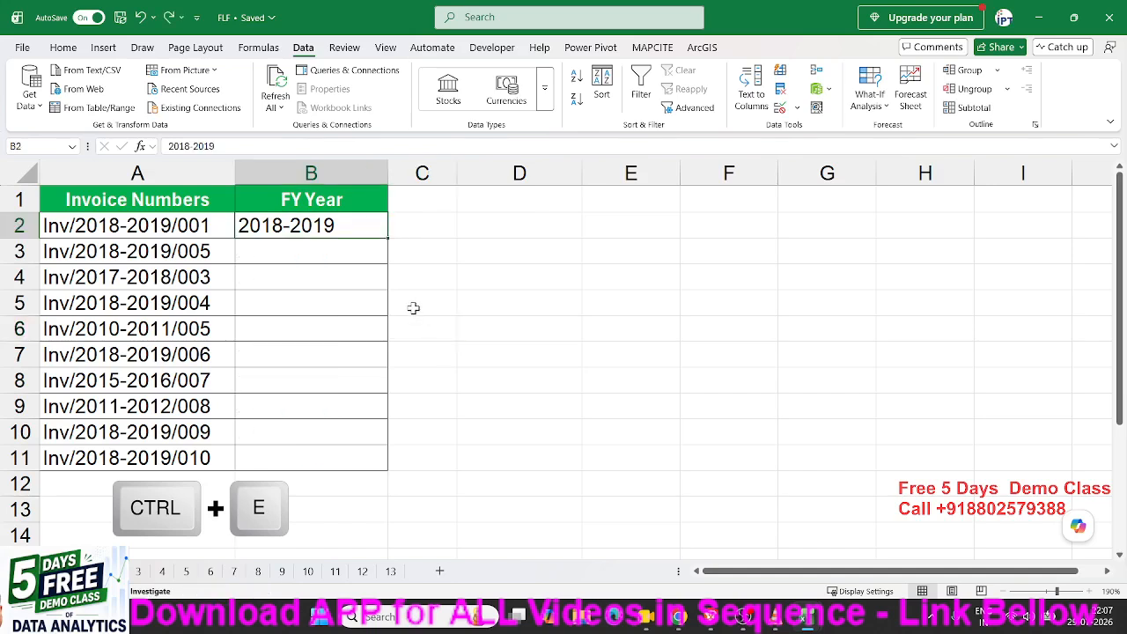
{"action": "key", "text": "ctrl+z"}
{"action": "key", "text": "Down"}
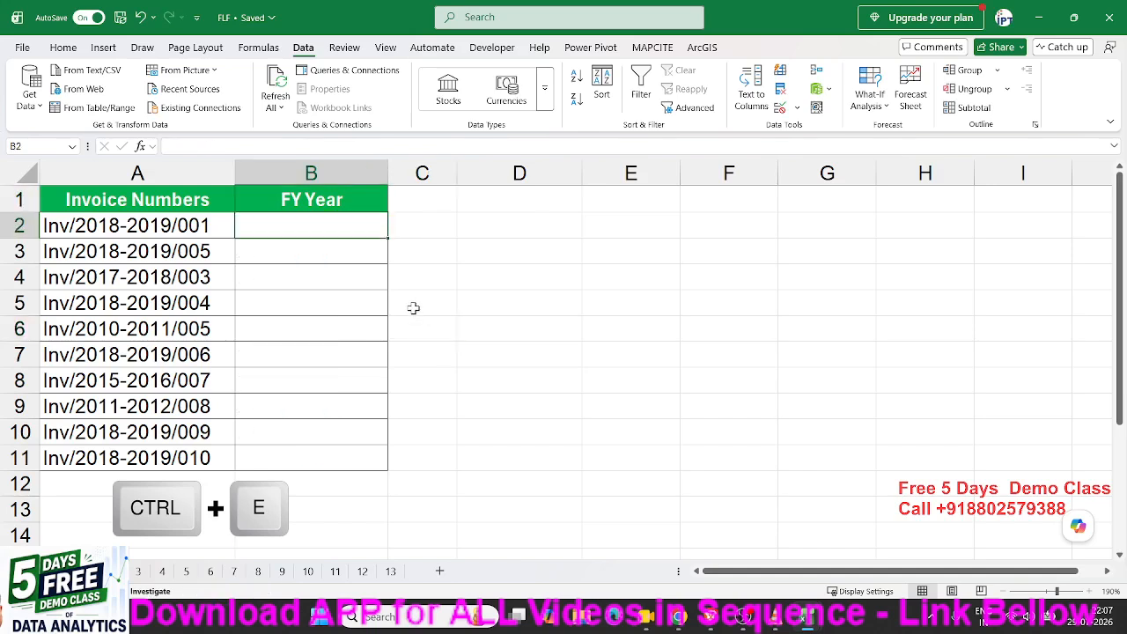
{"action": "type", "text": "2018-"}
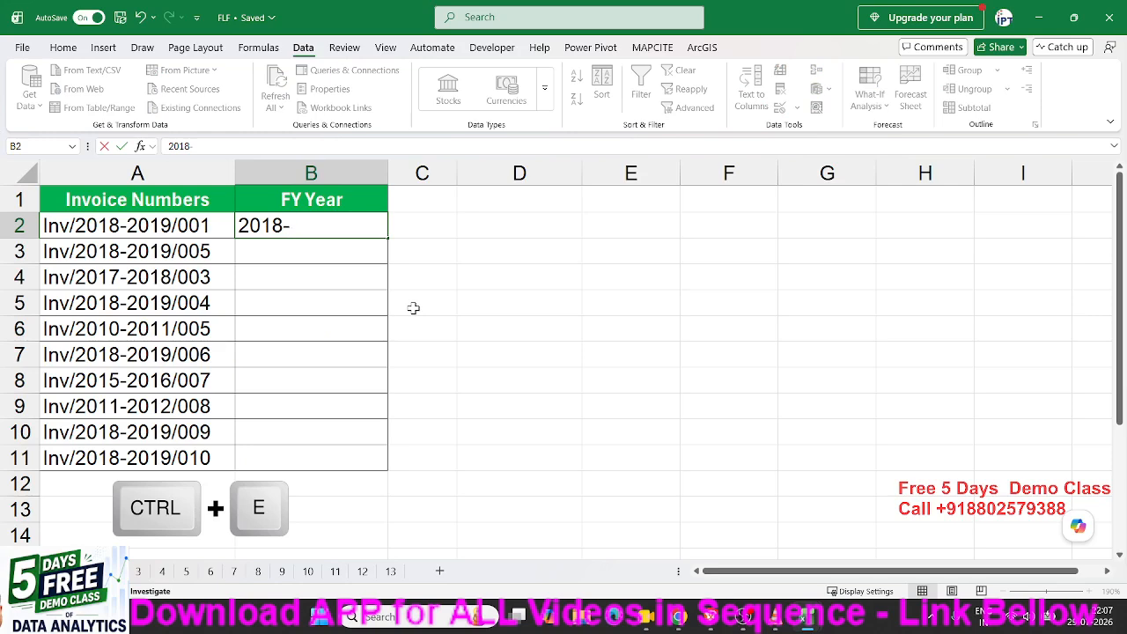
{"action": "type", "text": "2019"}
{"action": "key", "text": "Return"}
{"action": "key", "text": "Up"}
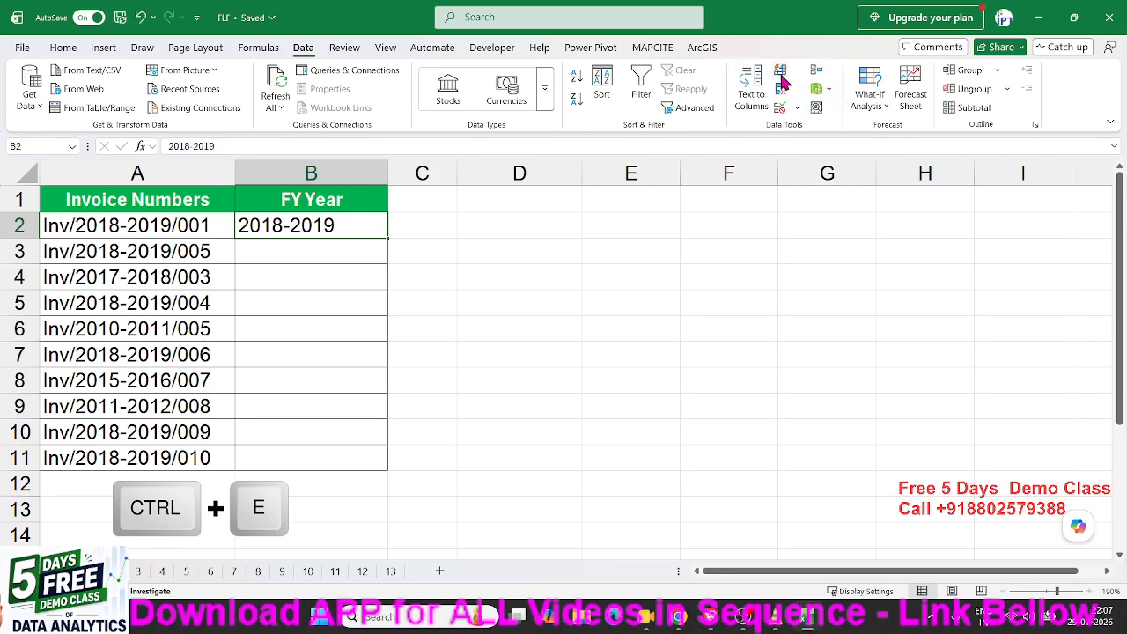
{"action": "key", "text": "ctrl+e"}
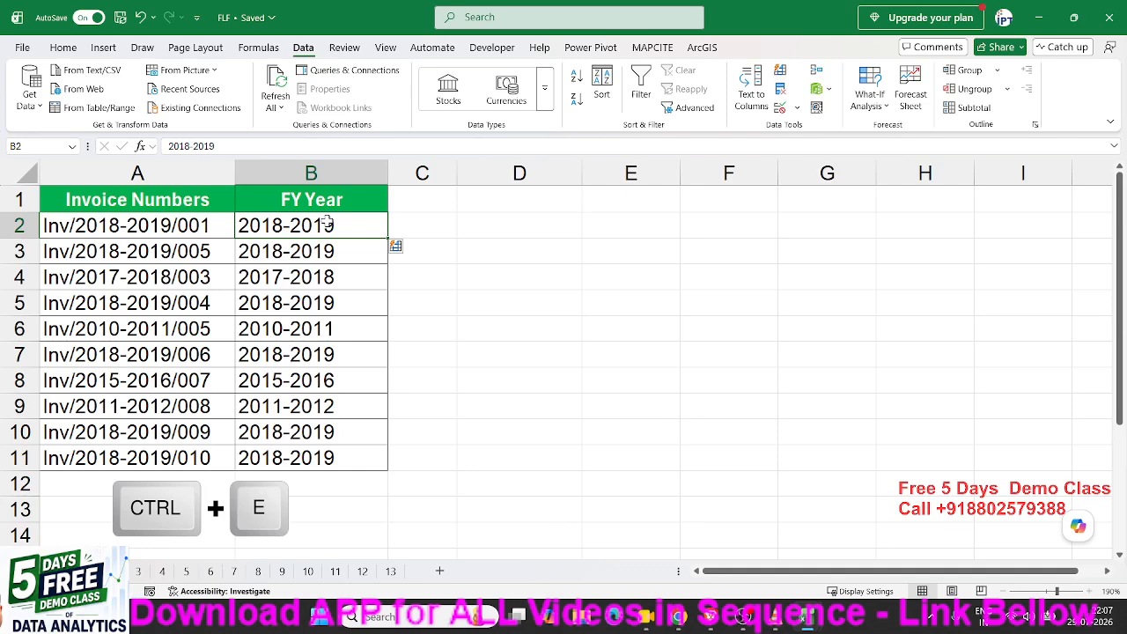
Clear the first and last names in B2:C9 so only the eight full names remain.
{"action": "left_click_drag", "start_coordinate": [319, 252], "coordinate": [315, 456]}
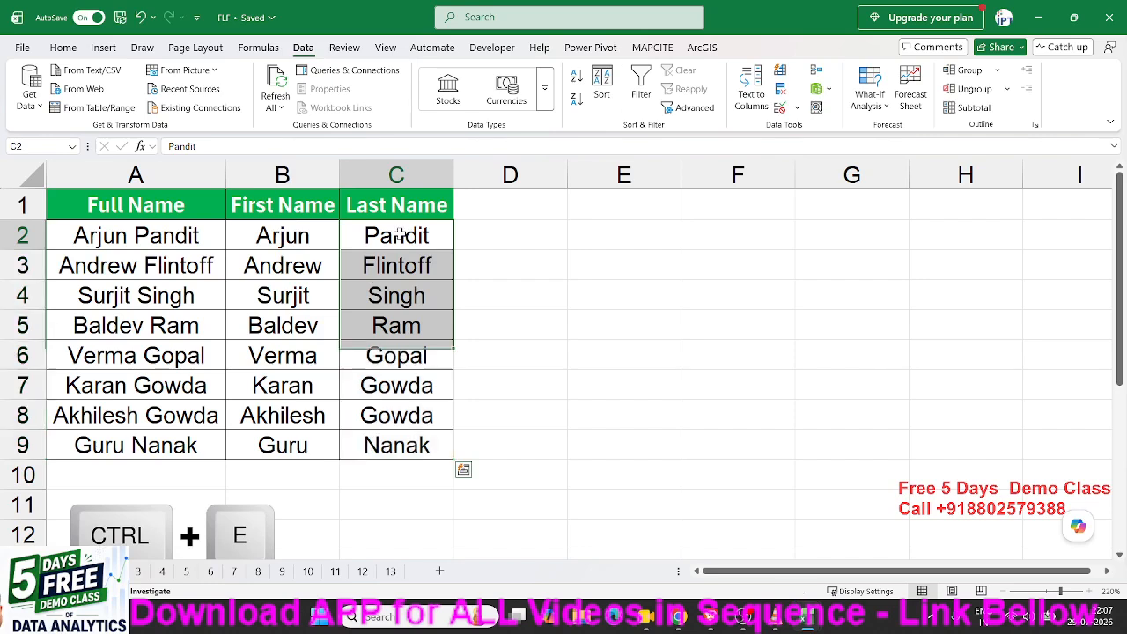
{"action": "left_click_drag", "start_coordinate": [397, 233], "coordinate": [326, 448]}
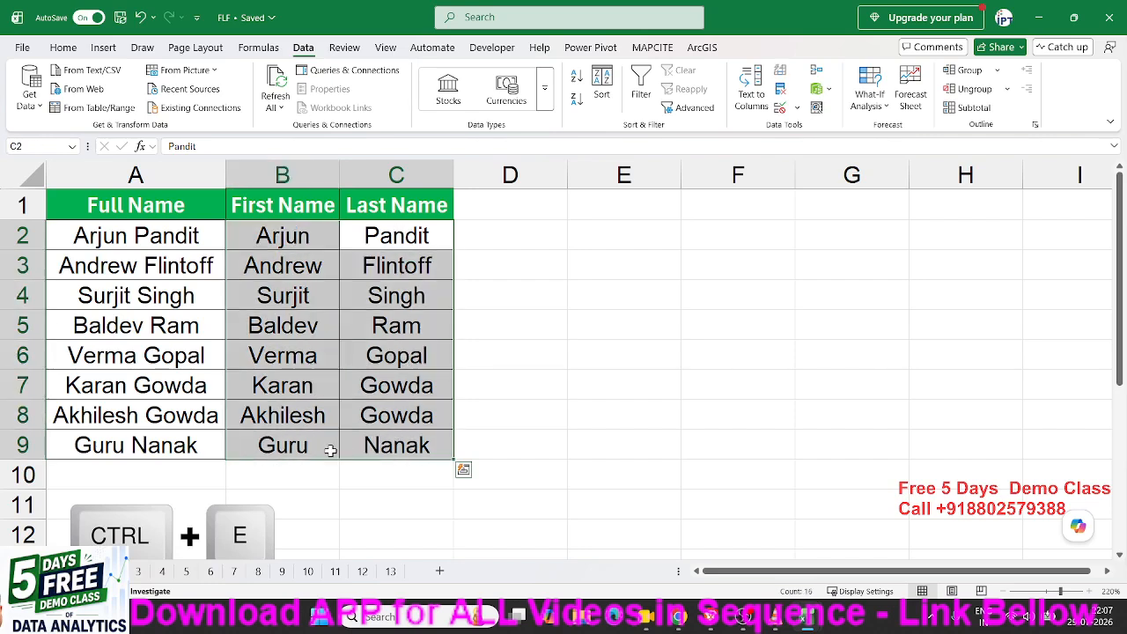
{"action": "key", "text": "Delete"}
{"action": "key", "text": "Left"}
{"action": "key", "text": "Left"}
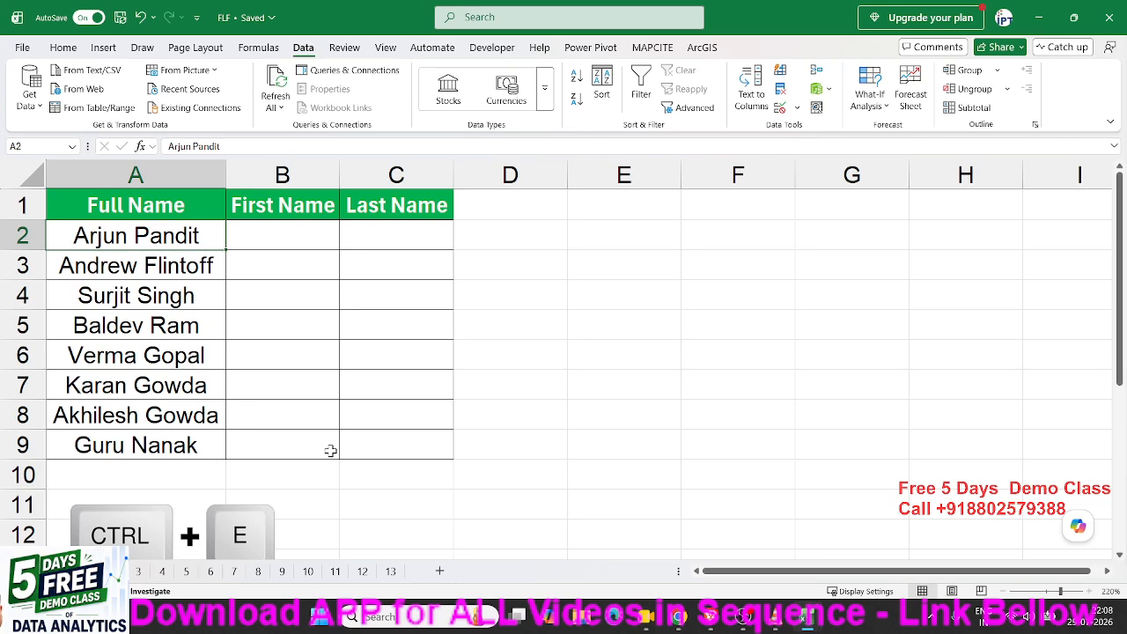
{"action": "left_click", "coordinate": [280, 176]}
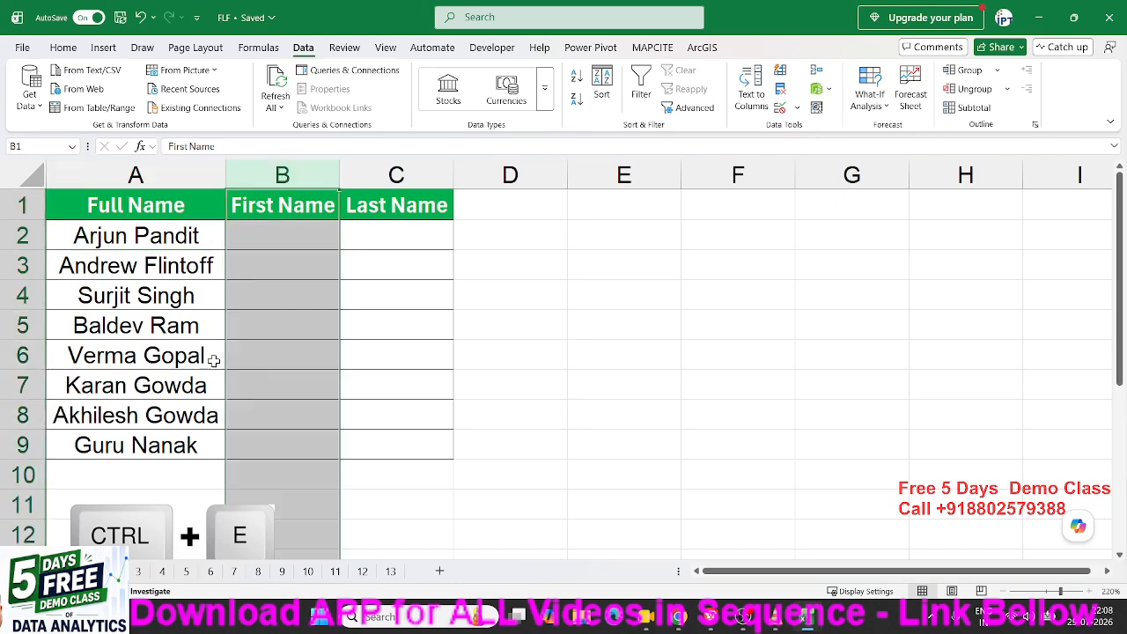
{"action": "left_click", "coordinate": [395, 174]}
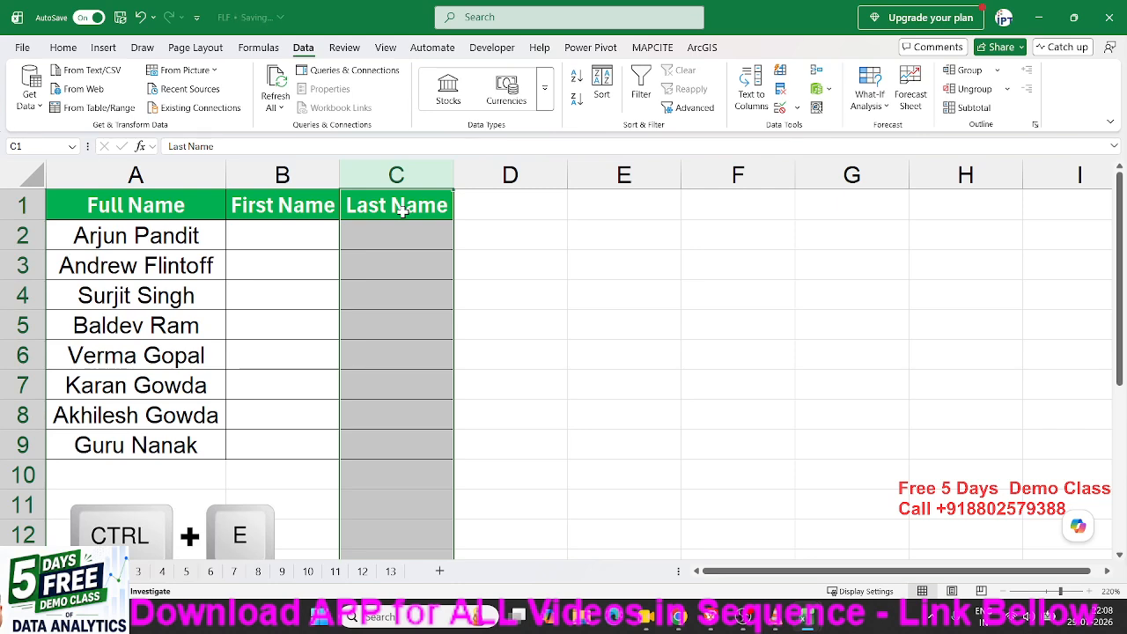
{"action": "key", "text": "ctrl+Home"}
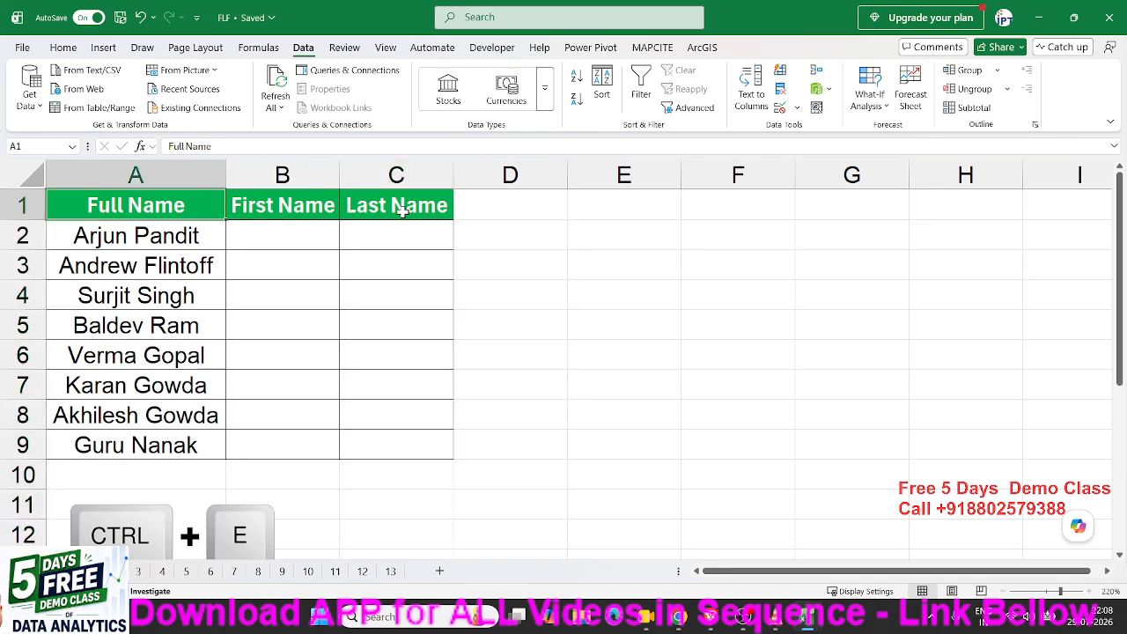
{"action": "key", "text": "Down"}
{"action": "key", "text": "Right"}
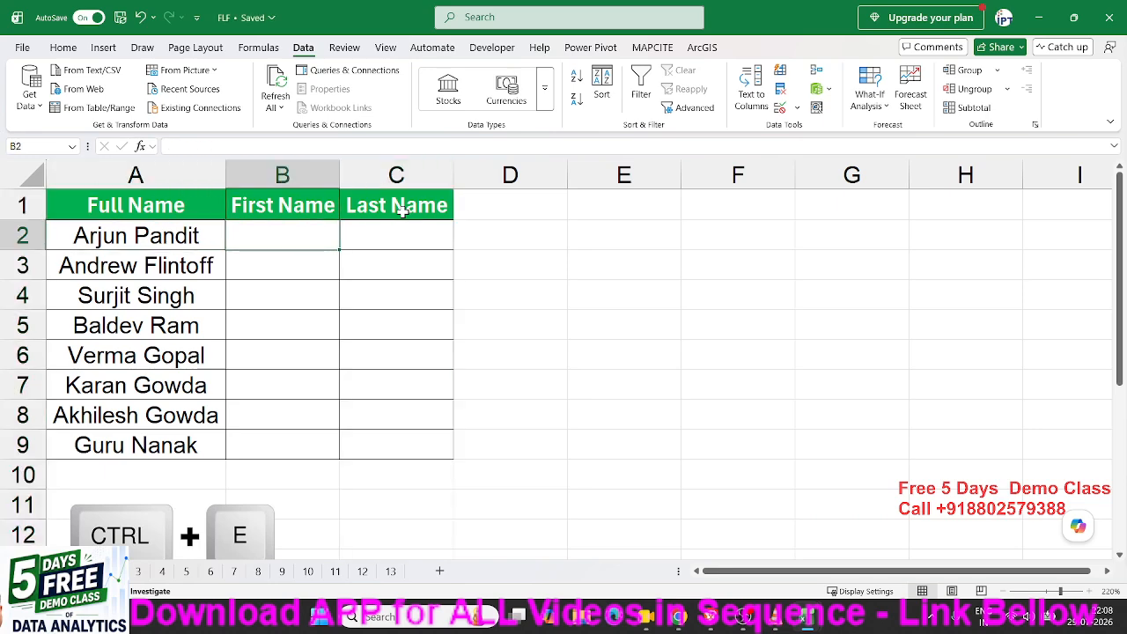
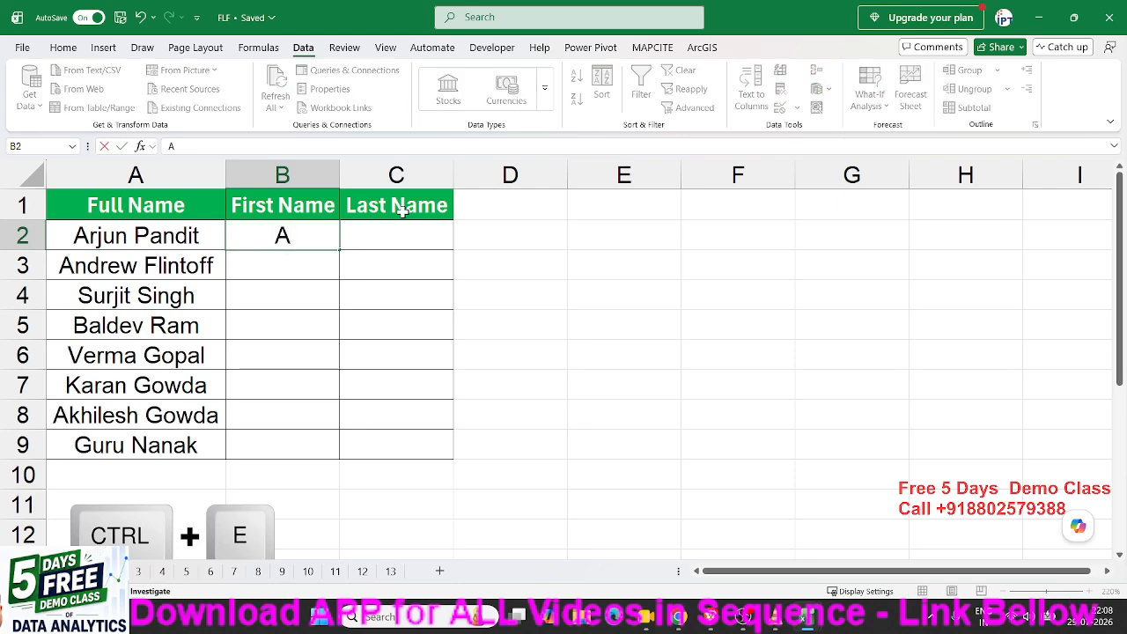
{"action": "key", "text": "Return"}
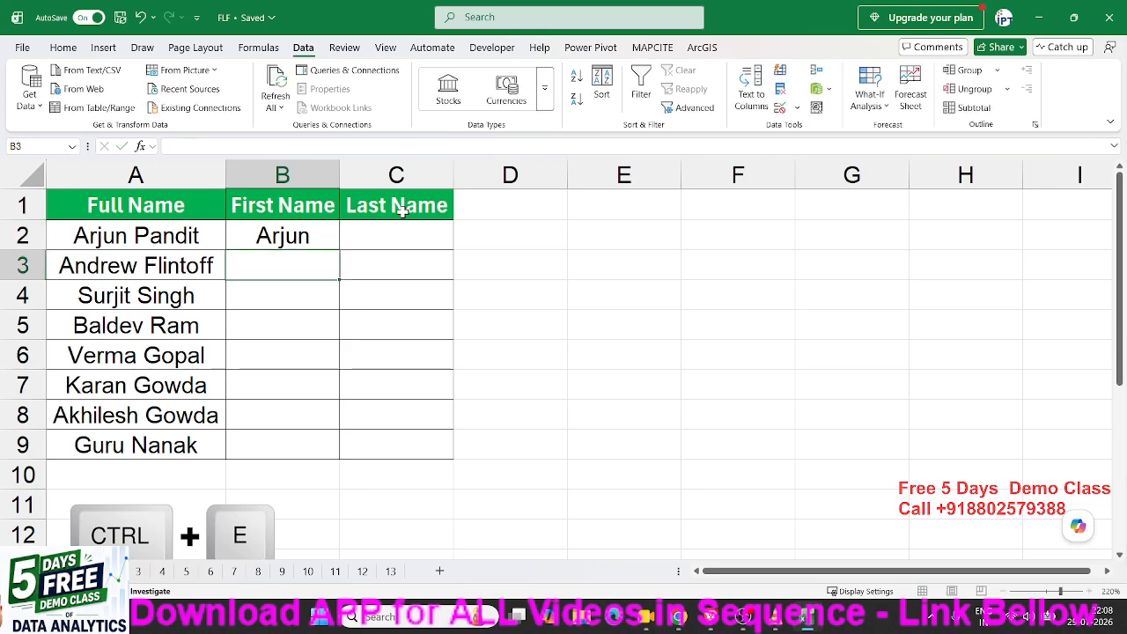
{"action": "key", "text": "Up"}
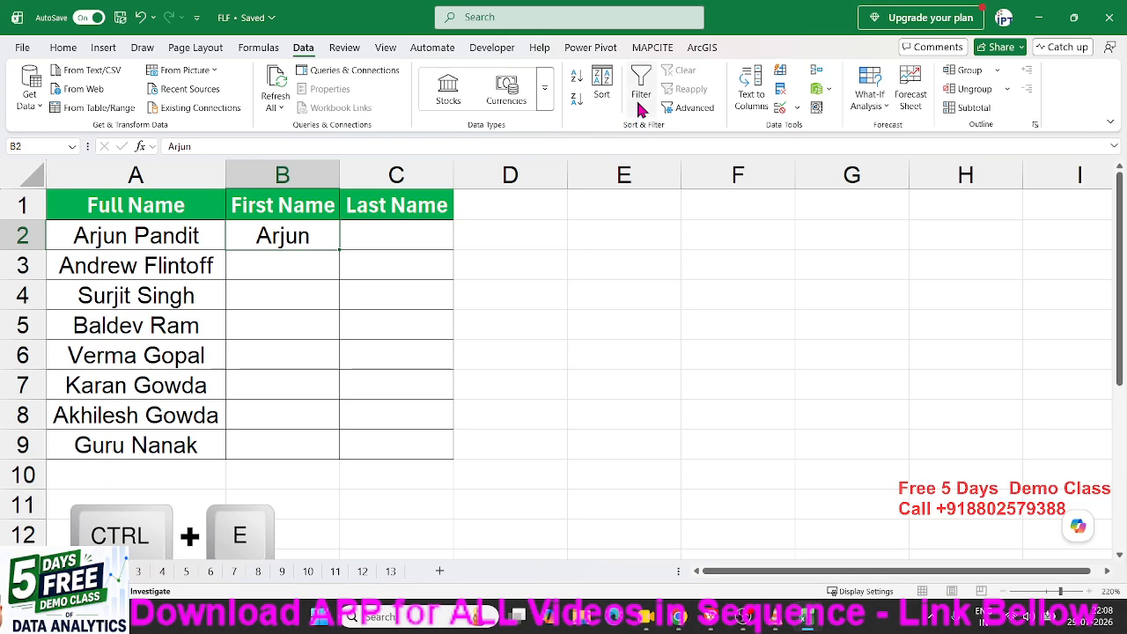
{"action": "left_click", "coordinate": [782, 73]}
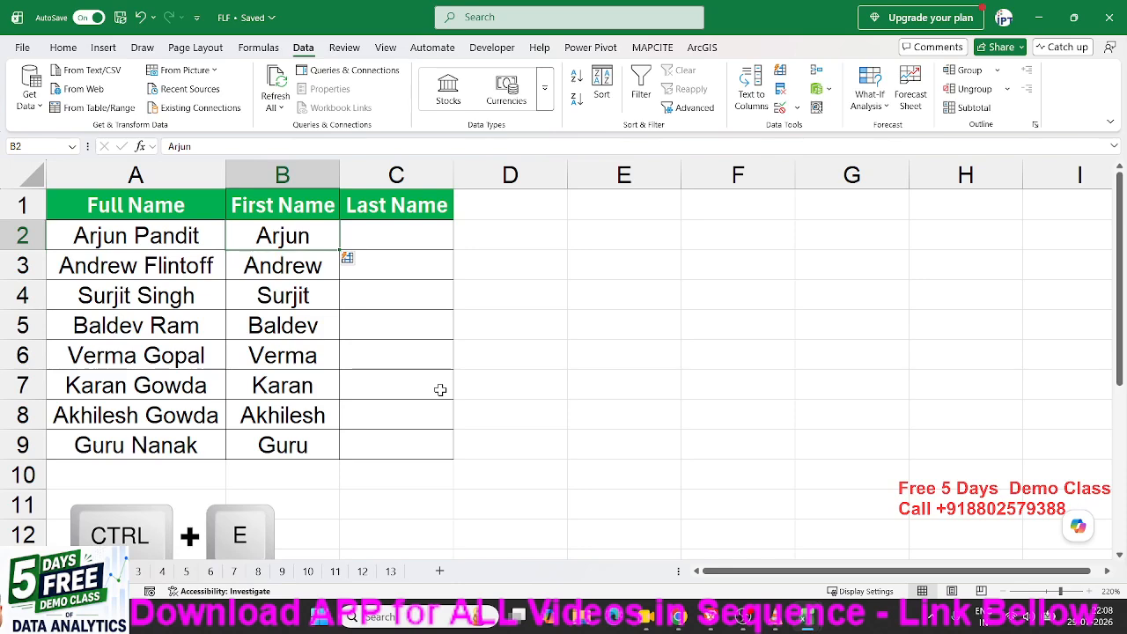
{"action": "left_click_drag", "start_coordinate": [291, 244], "coordinate": [273, 436]}
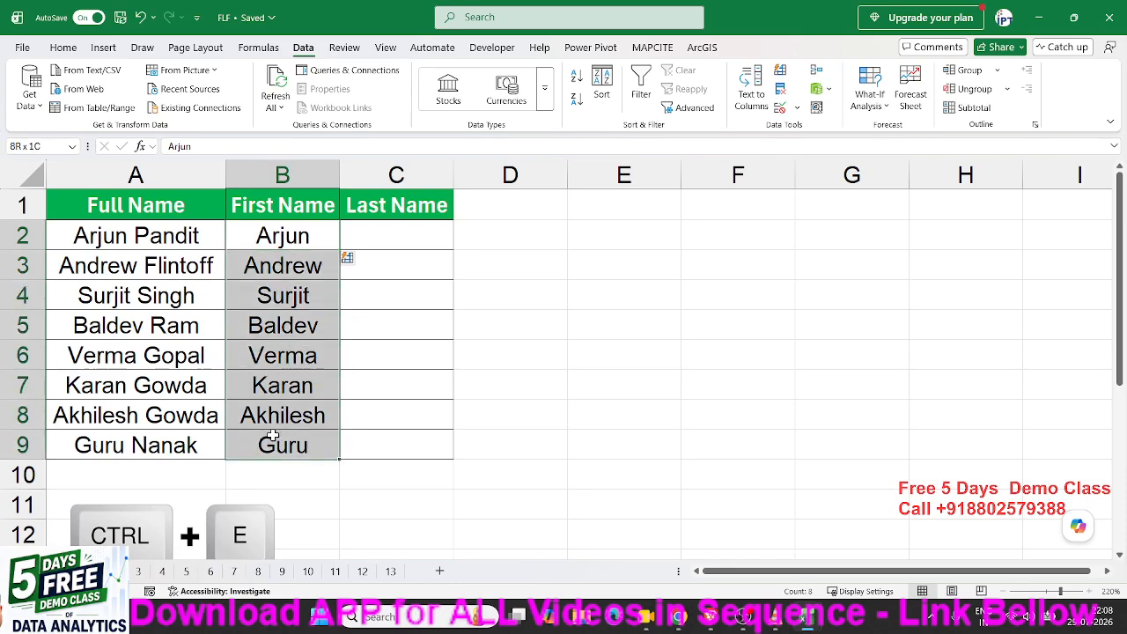
Type Pandit in C2 and Flash Fill the other surnames down to Nanak.
{"action": "left_click", "coordinate": [361, 237]}
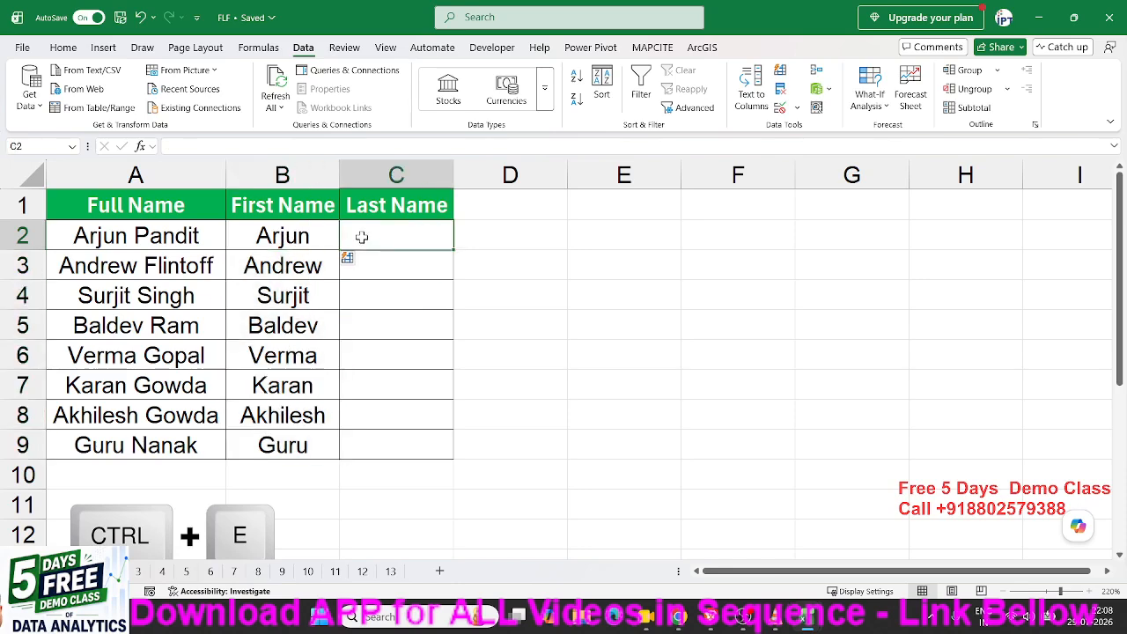
{"action": "type", "text": "Pand"}
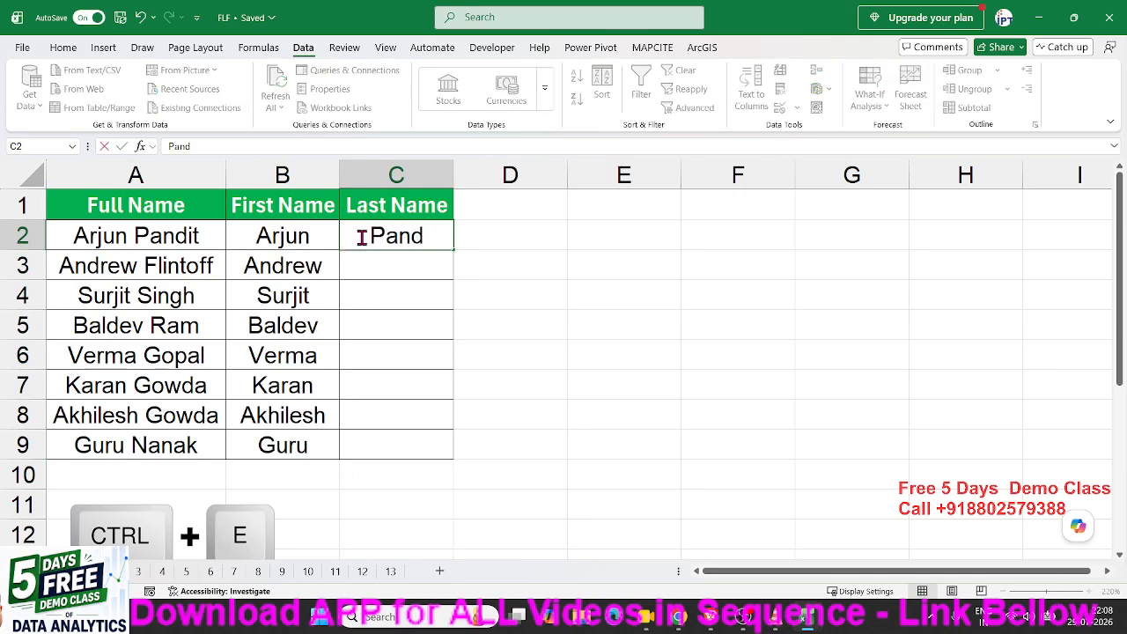
{"action": "type", "text": "i"}
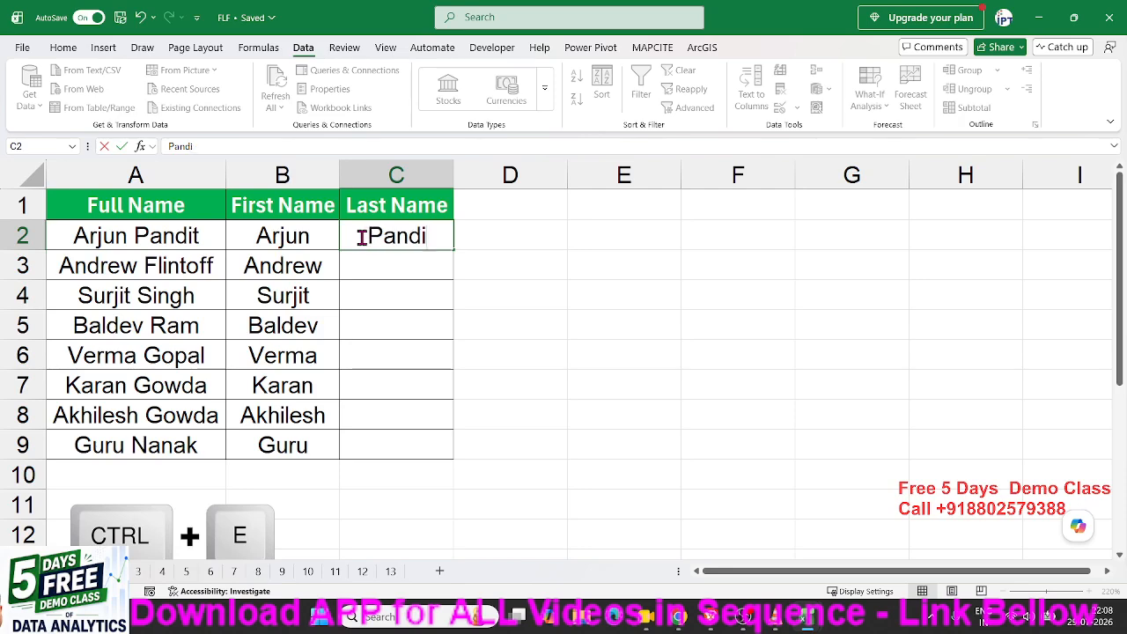
{"action": "type", "text": "t"}
{"action": "key", "text": "Return"}
{"action": "key", "text": "Up"}
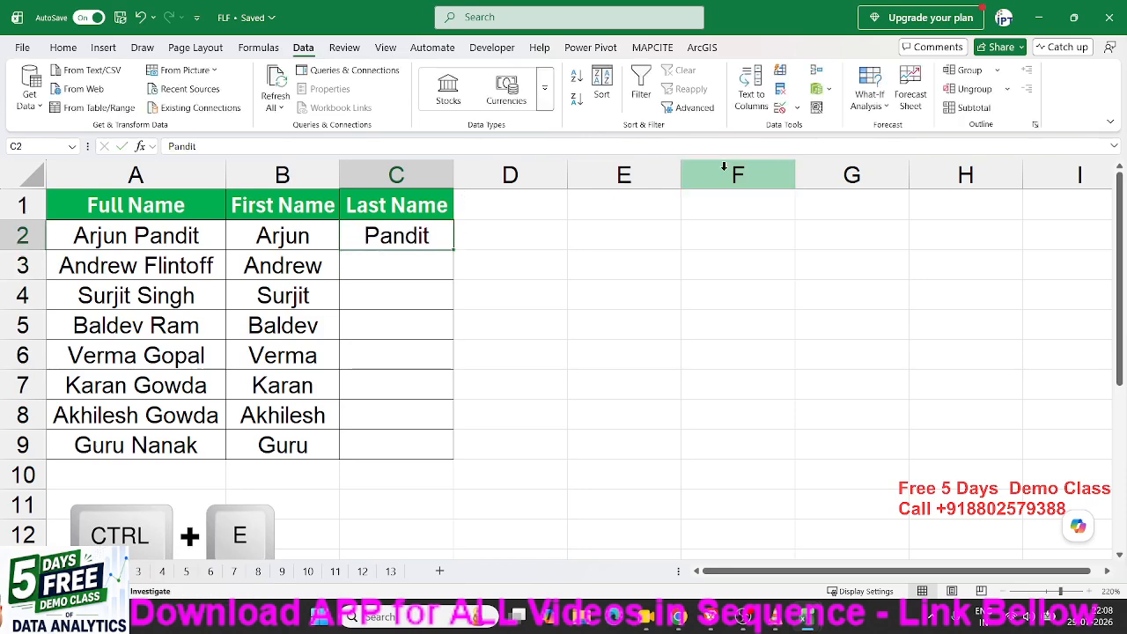
{"action": "left_click", "coordinate": [779, 73]}
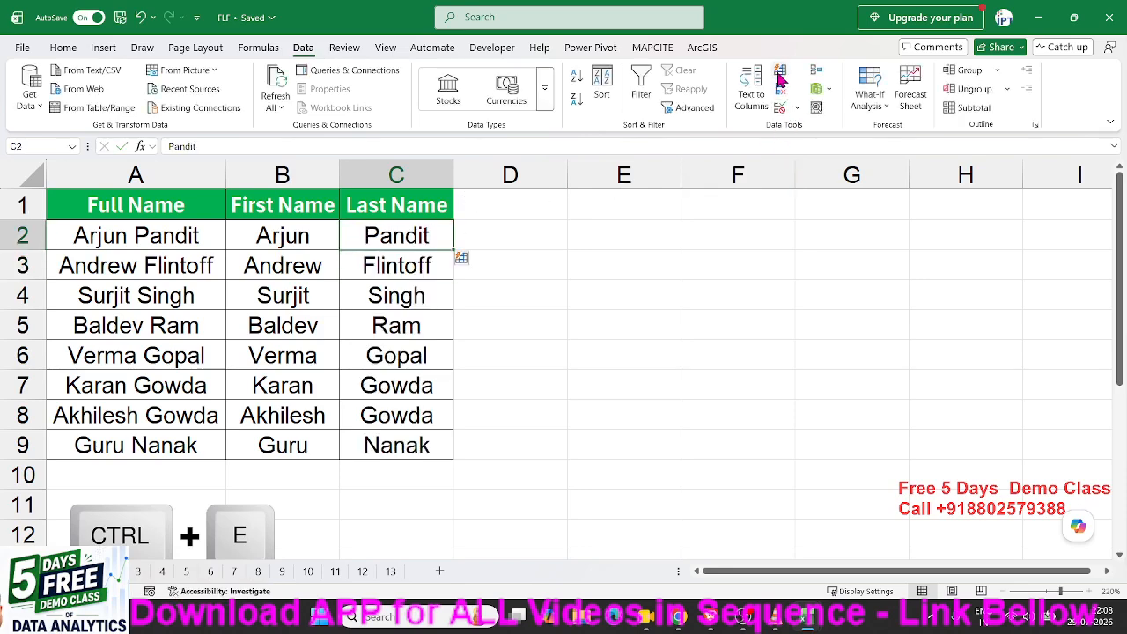
Select the filled last names and FY years to review the Flash Fill results.
{"action": "left_click_drag", "start_coordinate": [380, 238], "coordinate": [379, 431]}
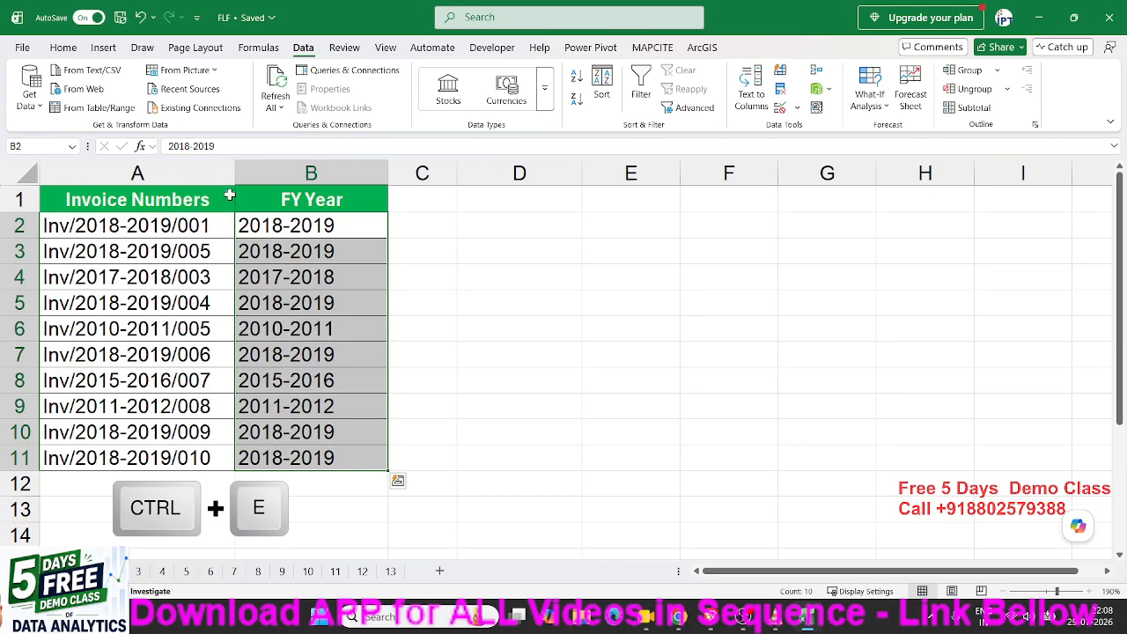
{"action": "left_click", "coordinate": [278, 226]}
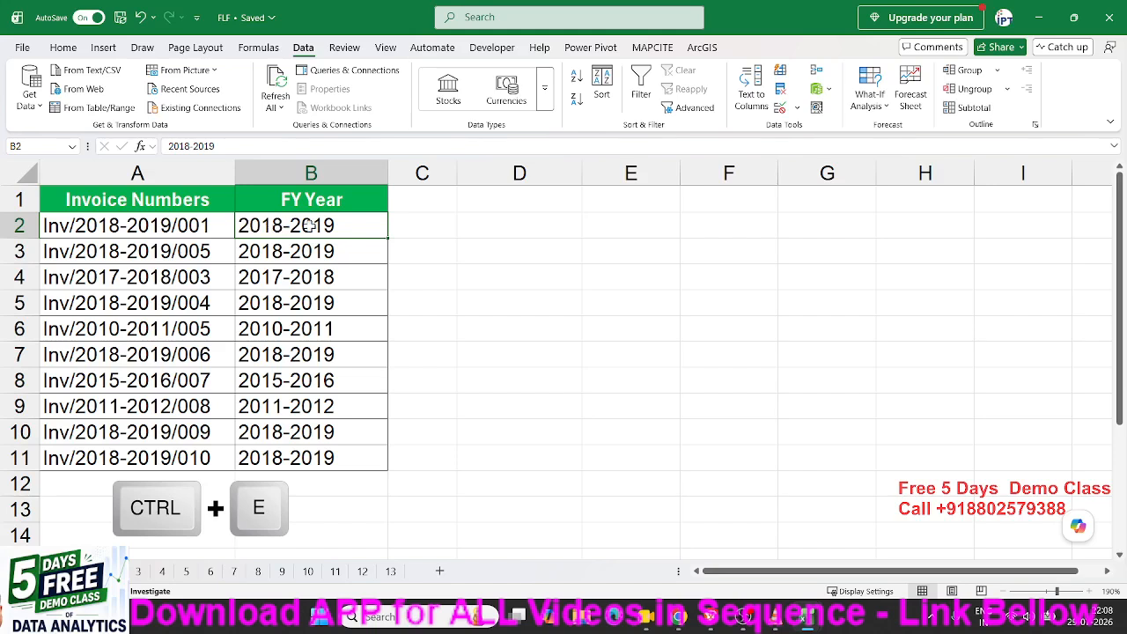
{"action": "left_click", "coordinate": [209, 229]}
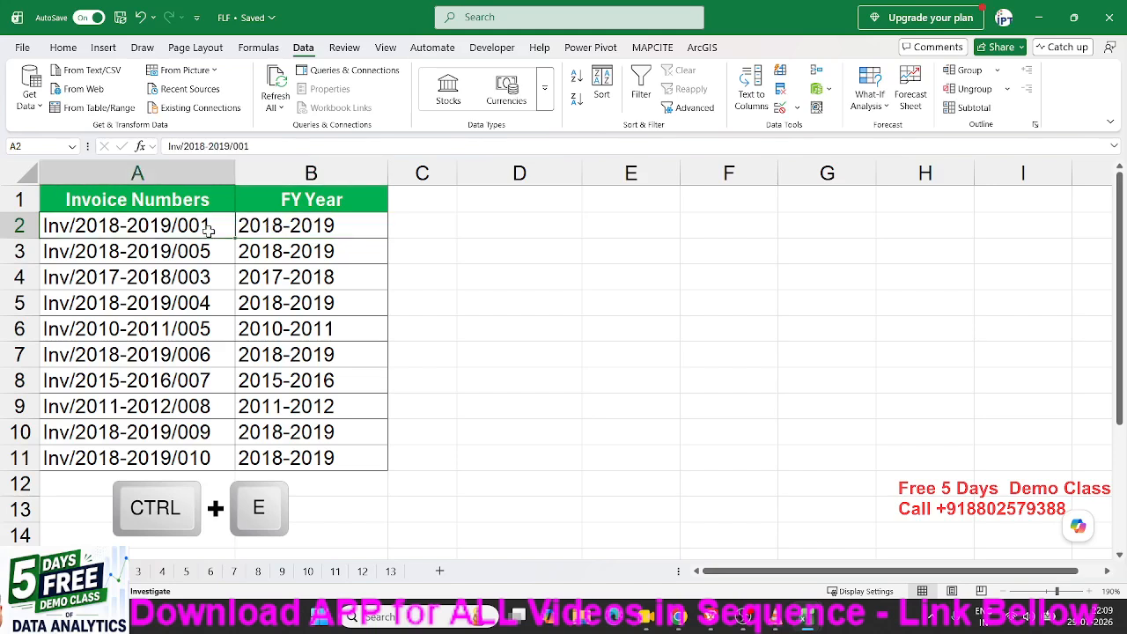
{"action": "left_click_drag", "start_coordinate": [290, 231], "coordinate": [292, 450]}
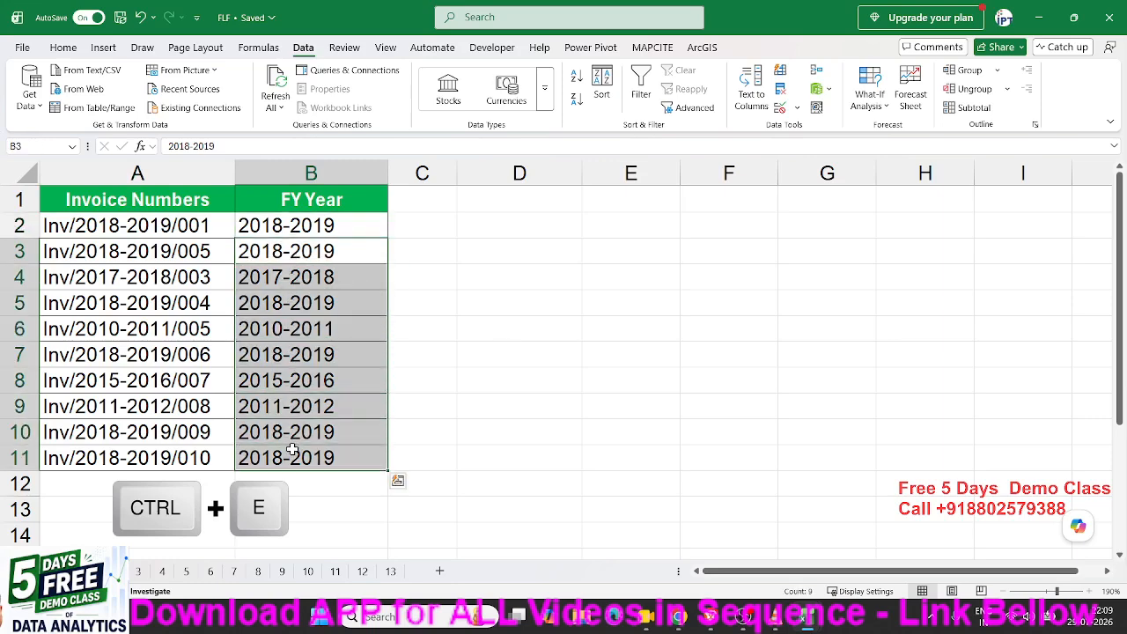
On the phone-numbers sheet, delete the Format Number values in B2:B9.
{"action": "left_click", "coordinate": [133, 573]}
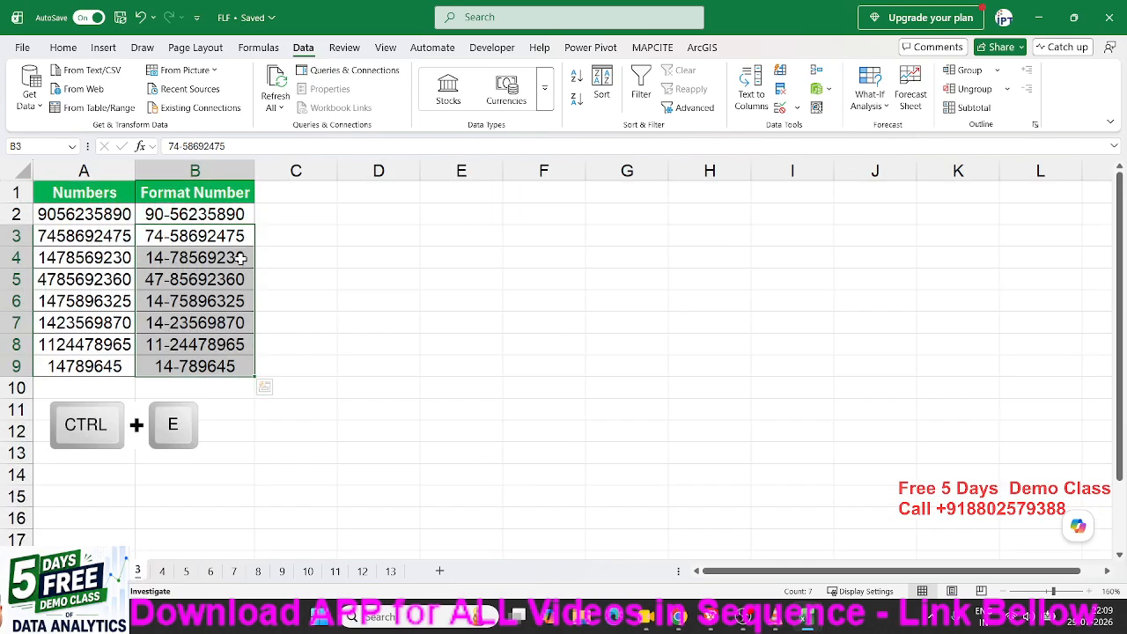
{"action": "left_click", "coordinate": [204, 230]}
{"action": "left_click", "coordinate": [204, 219]}
{"action": "left_click_drag", "start_coordinate": [214, 343], "coordinate": [206, 361]}
{"action": "key", "text": "Delete"}
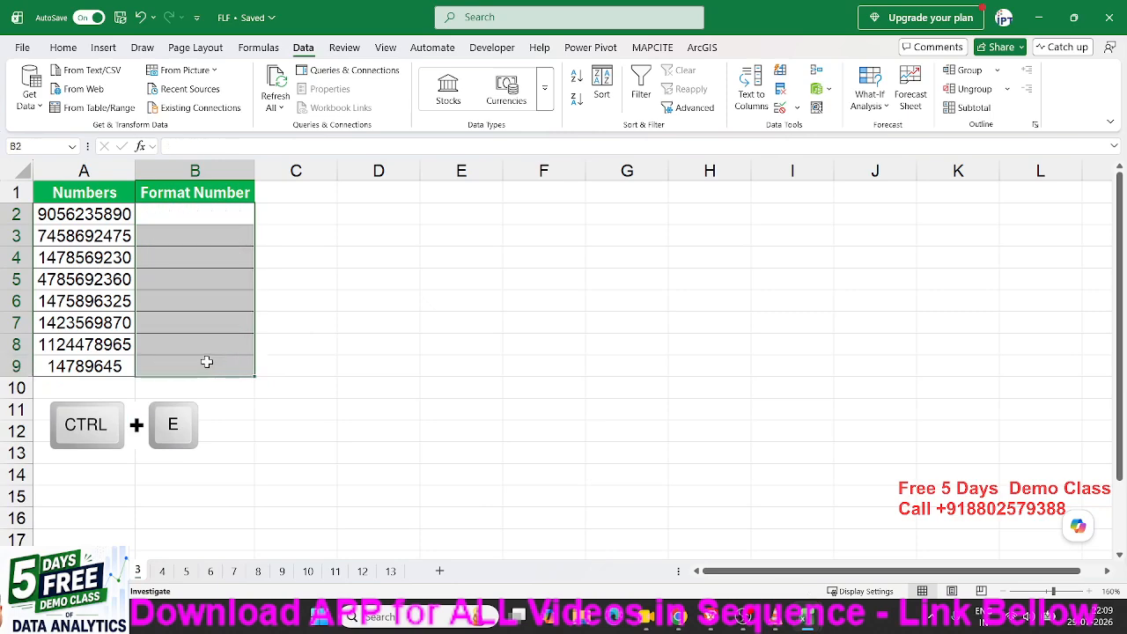
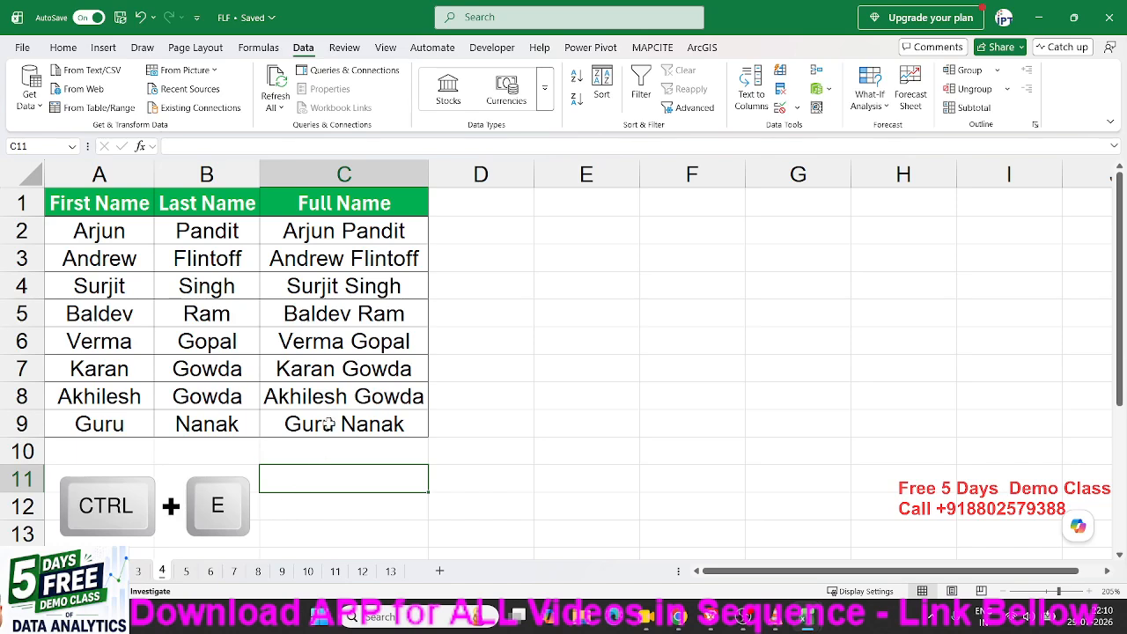
Clear the joined full names from C2:C9, leaving the first and last names.
{"action": "key", "text": "Delete"}
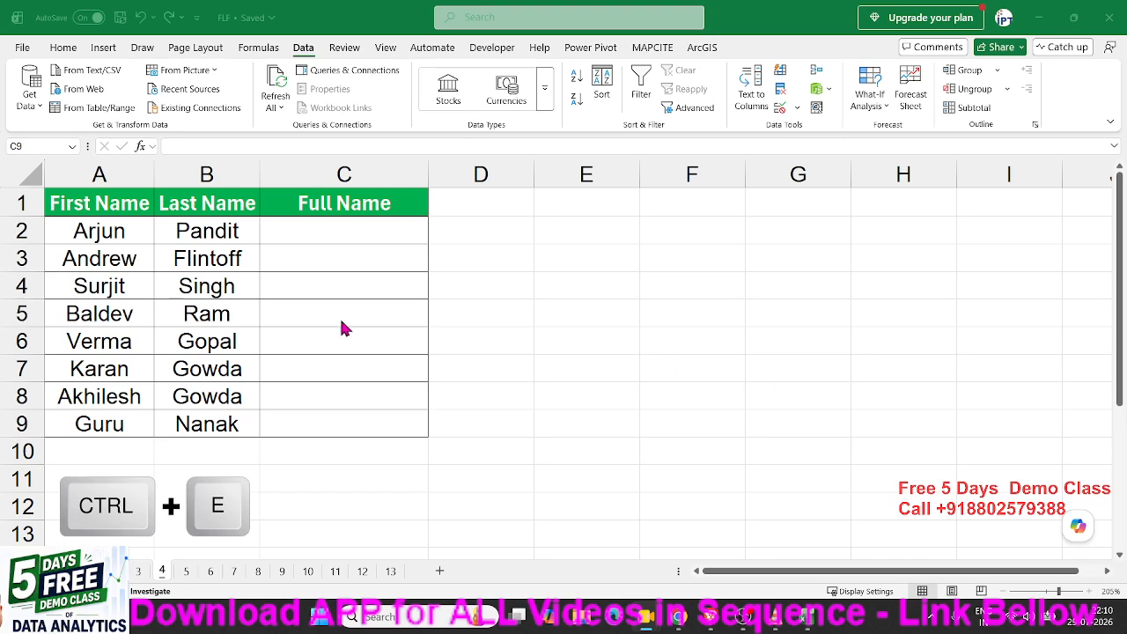
{"action": "left_click", "coordinate": [167, 236]}
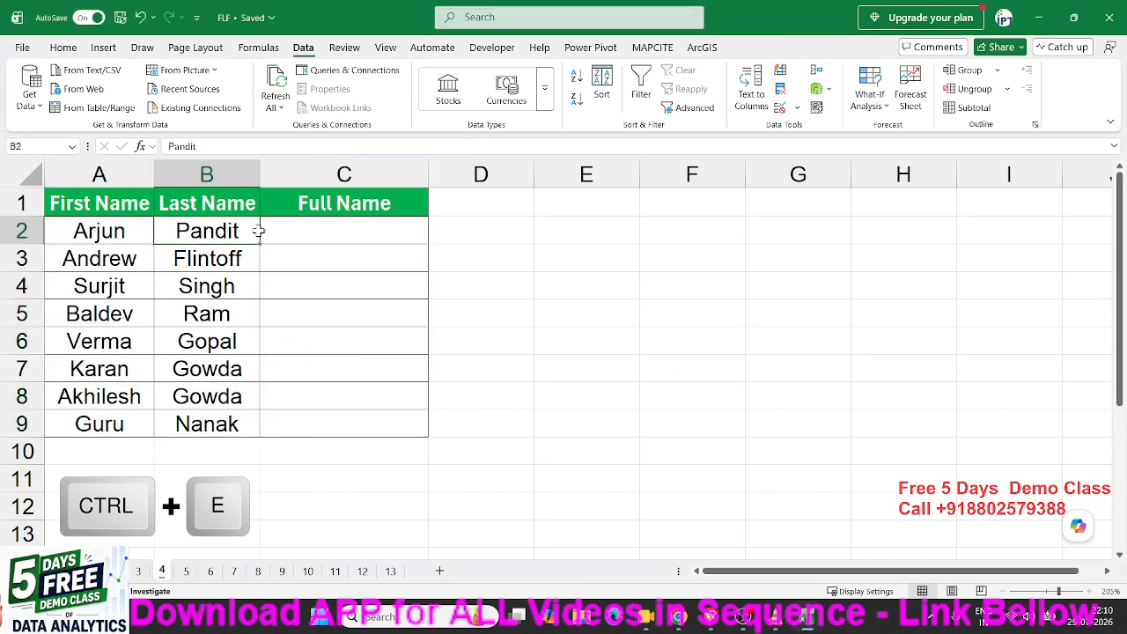
{"action": "left_click", "coordinate": [322, 237]}
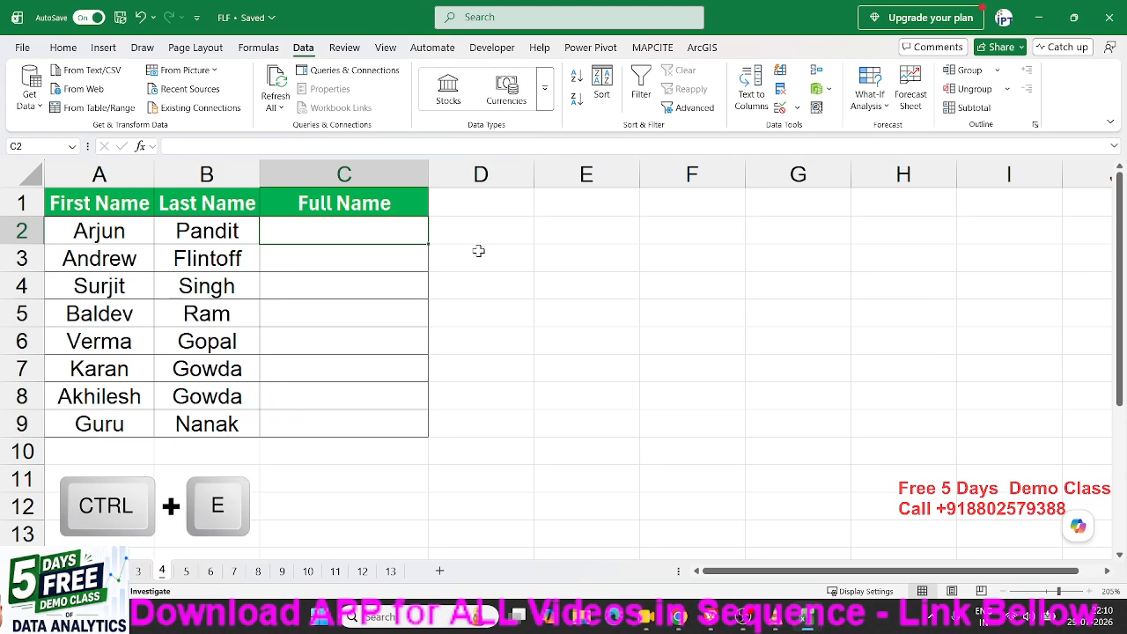
{"action": "type", "text": "="}
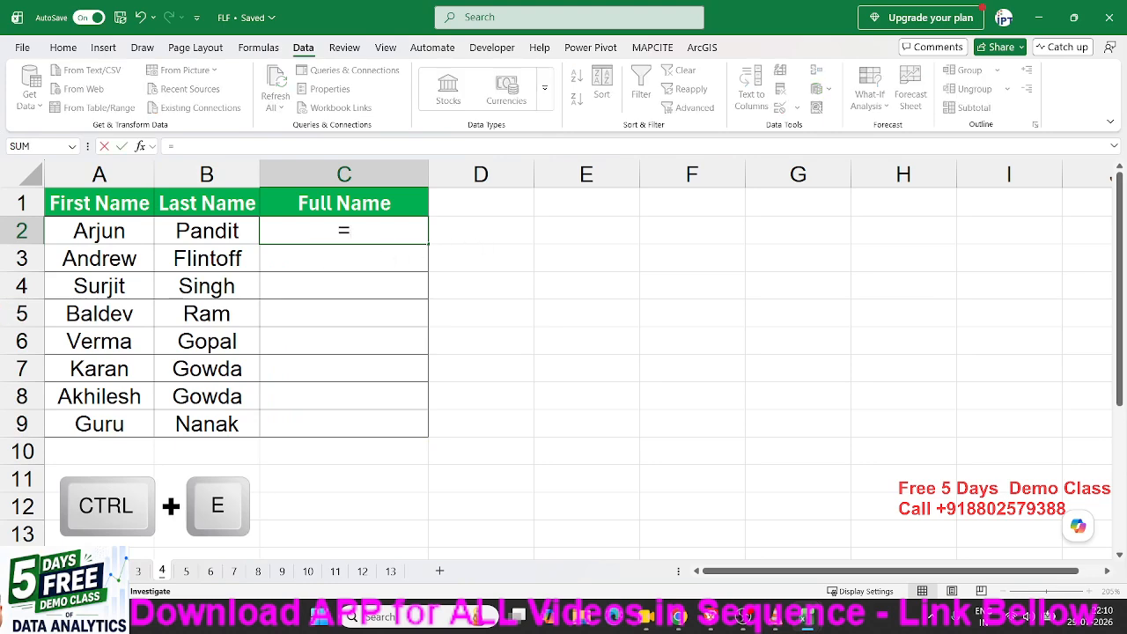
{"action": "left_click", "coordinate": [121, 236]}
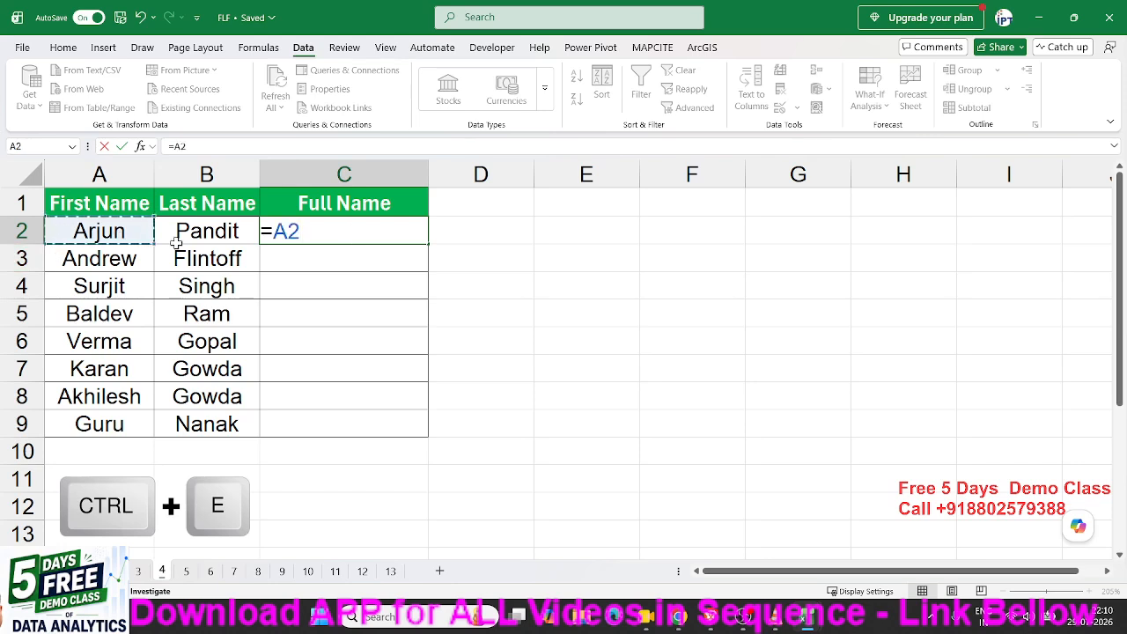
{"action": "type", "text": "&\""}
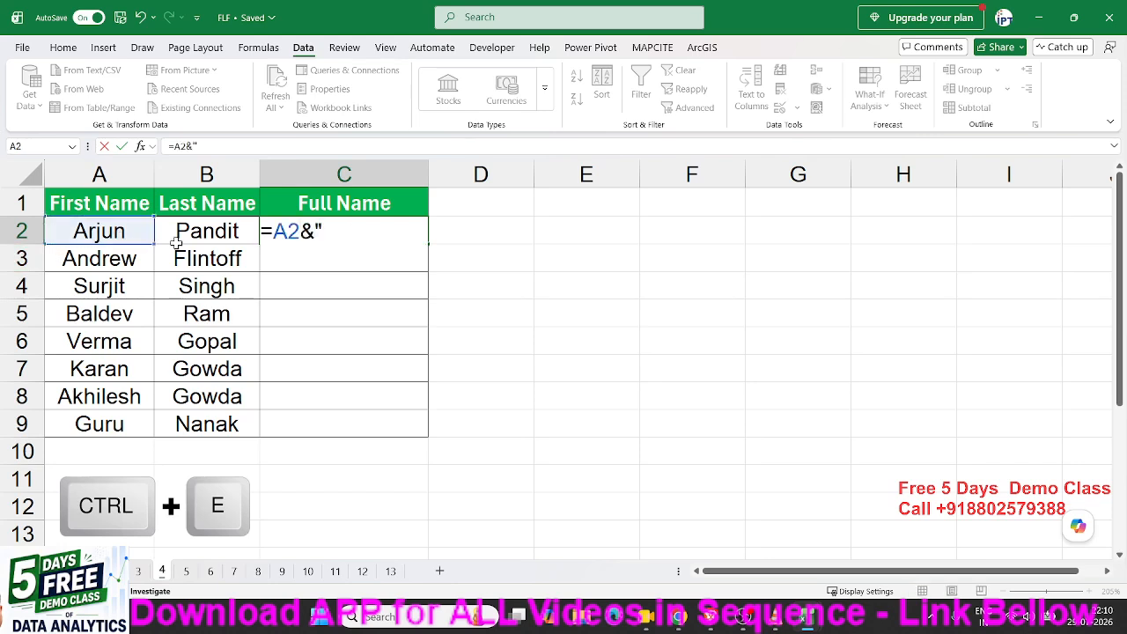
{"action": "type", "text": " \"&"}
{"action": "left_click", "coordinate": [164, 239]}
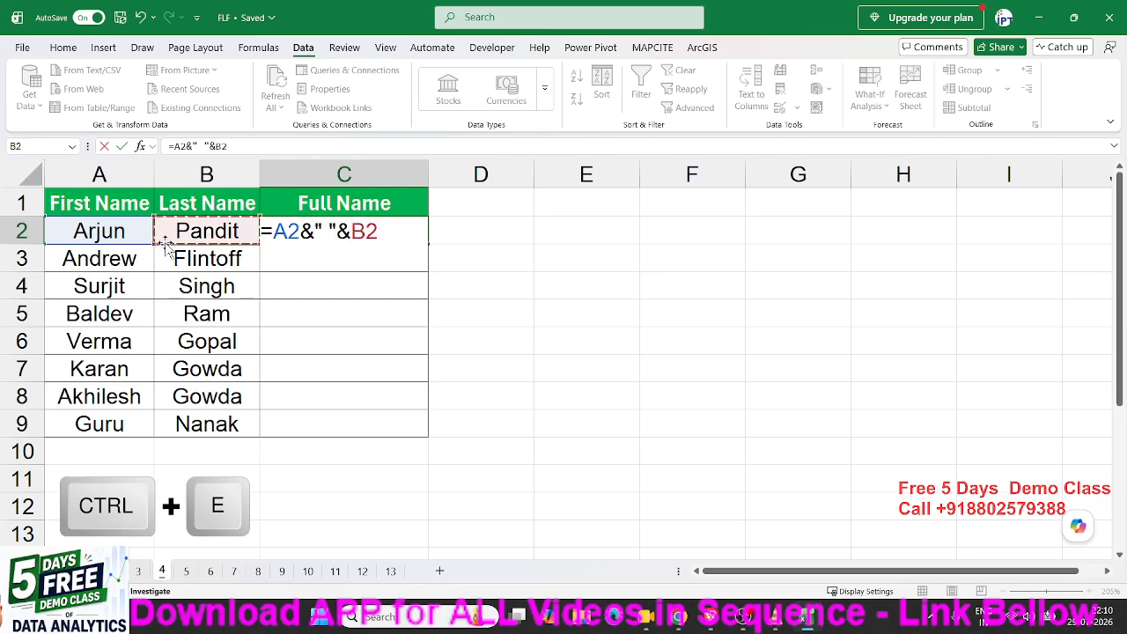
{"action": "key", "text": "Return"}
{"action": "key", "text": "Up"}
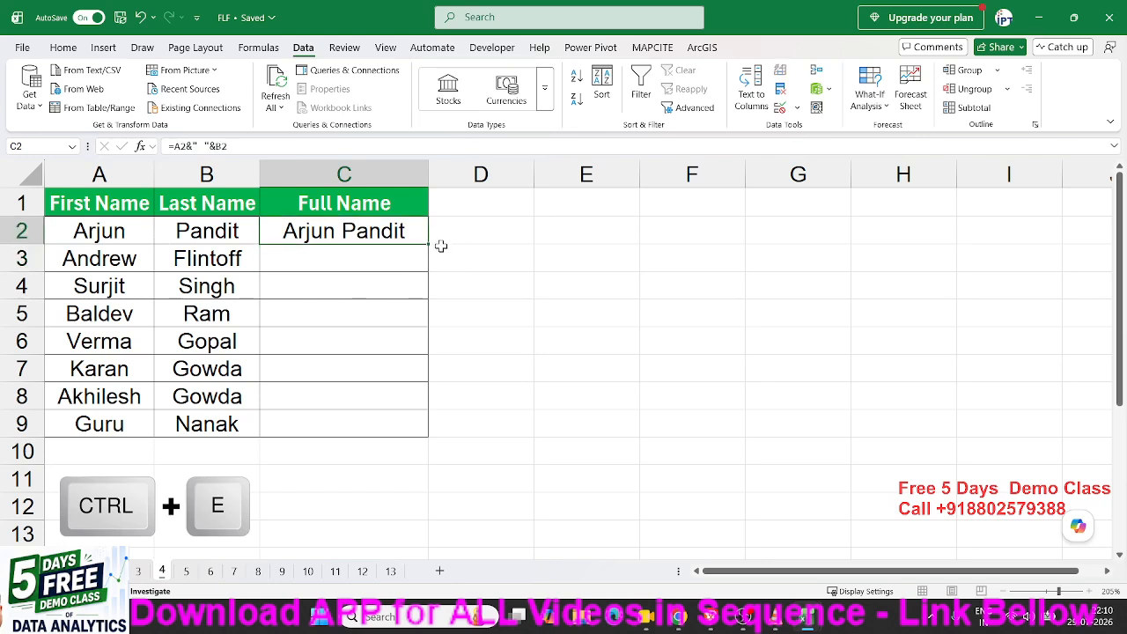
{"action": "left_click_drag", "start_coordinate": [432, 244], "coordinate": [433, 431]}
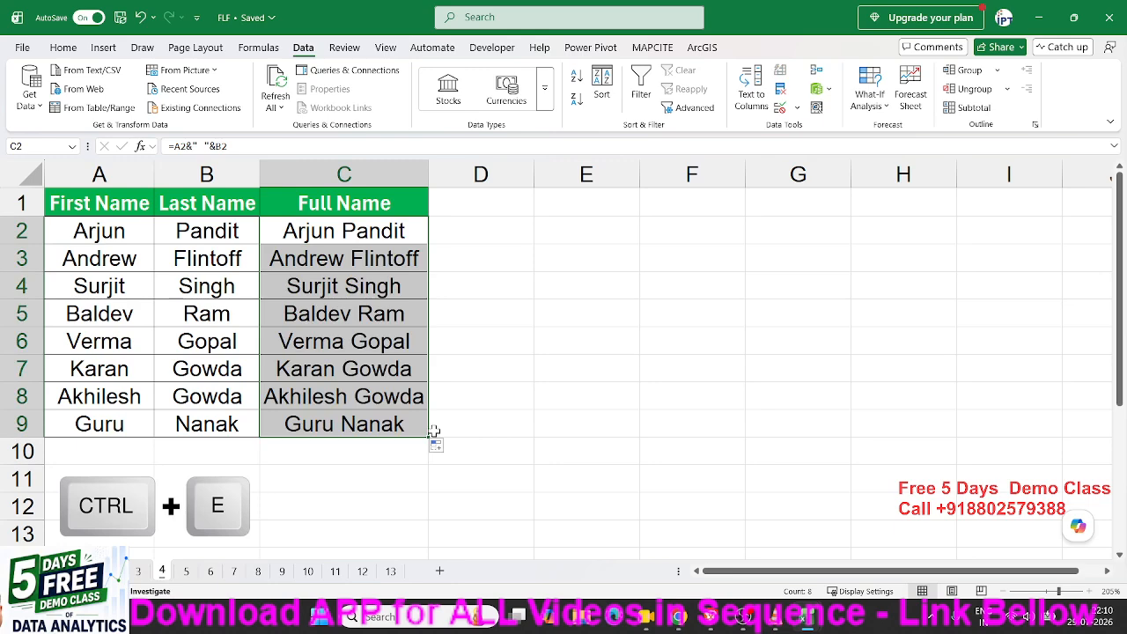
{"action": "key", "text": "Delete"}
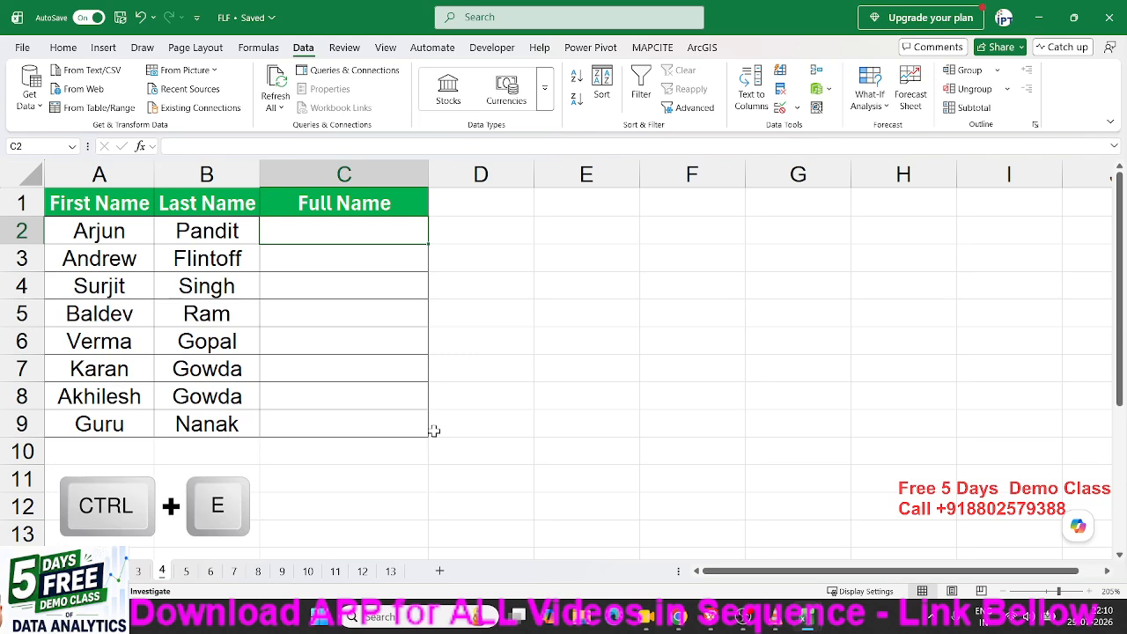
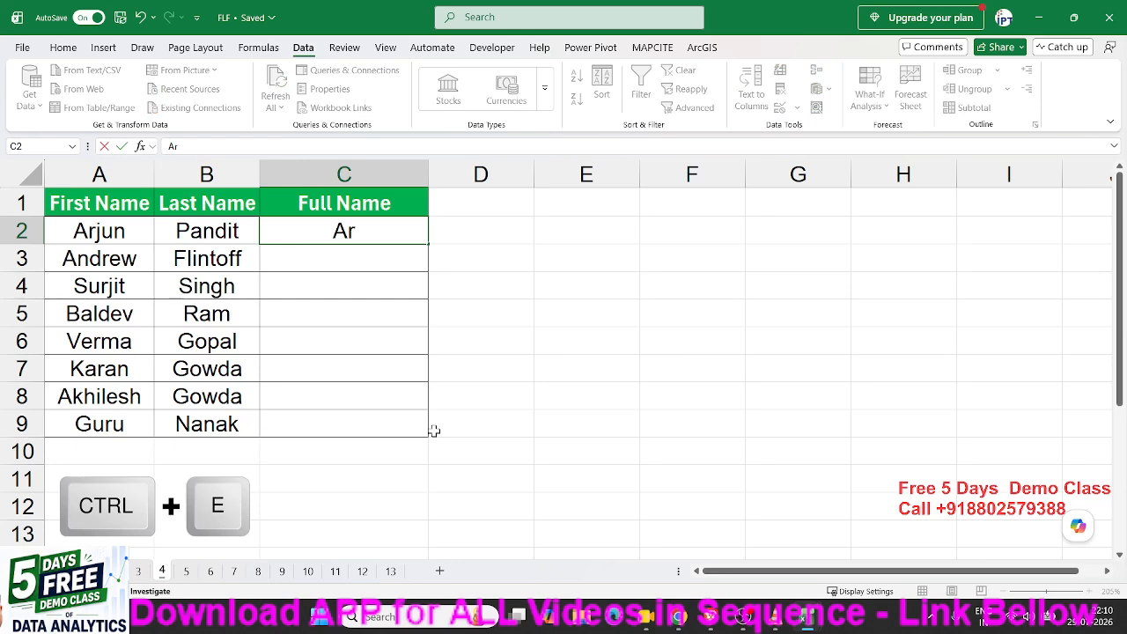
{"action": "key", "text": "Return"}
{"action": "key", "text": "Up"}
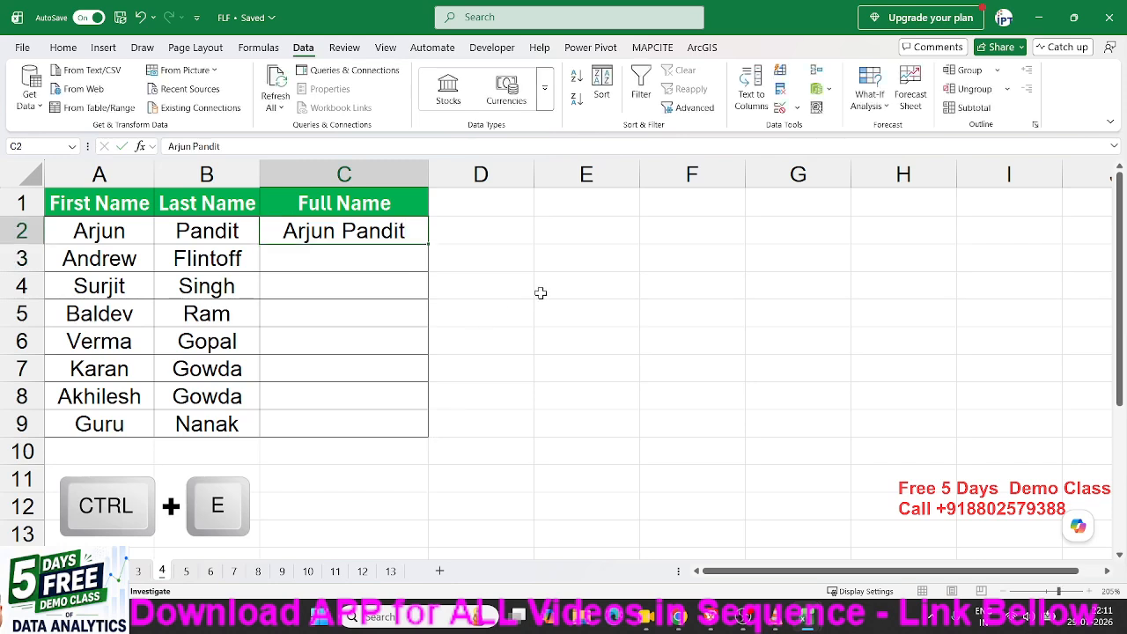
{"action": "key", "text": "ctrl+e"}
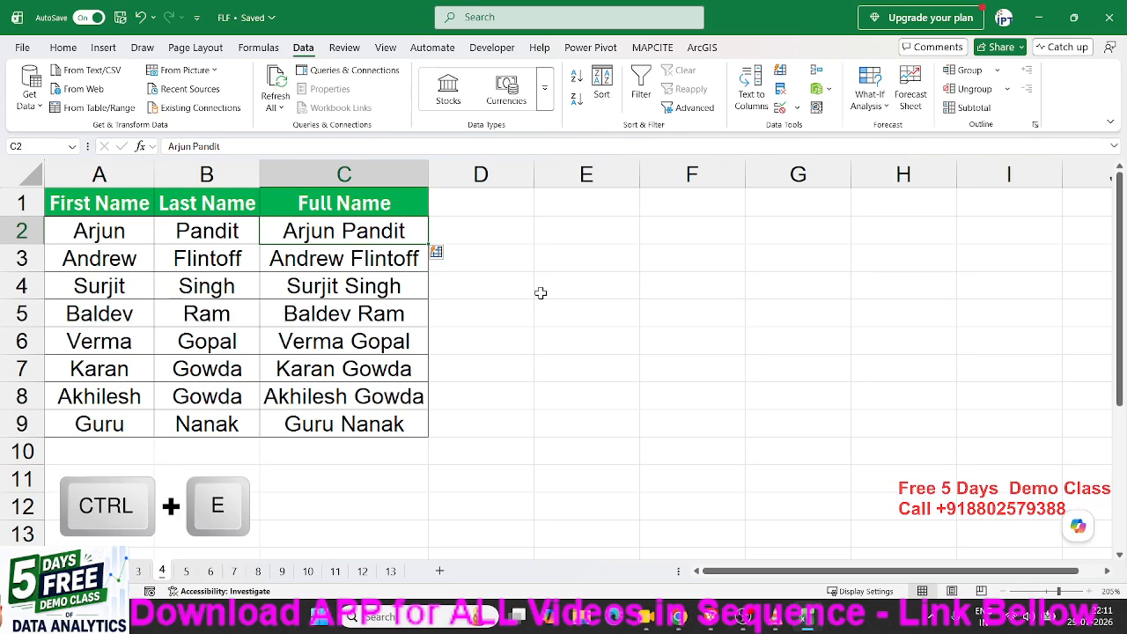
{"action": "key", "text": "Down"}
{"action": "key", "text": "Down"}
{"action": "key", "text": "Down"}
{"action": "key", "text": "Down"}
{"action": "key", "text": "Down"}
{"action": "key", "text": "Down"}
{"action": "key", "text": "Down"}
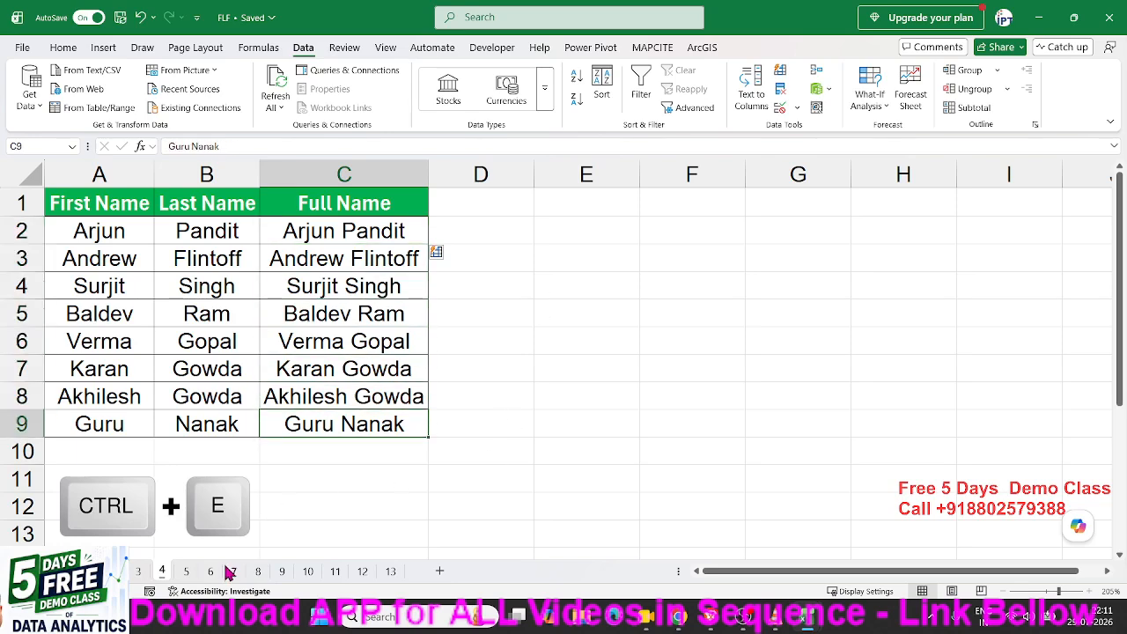
On sheet 5, delete the Middle Name values in B2:B9.
{"action": "left_click", "coordinate": [185, 573]}
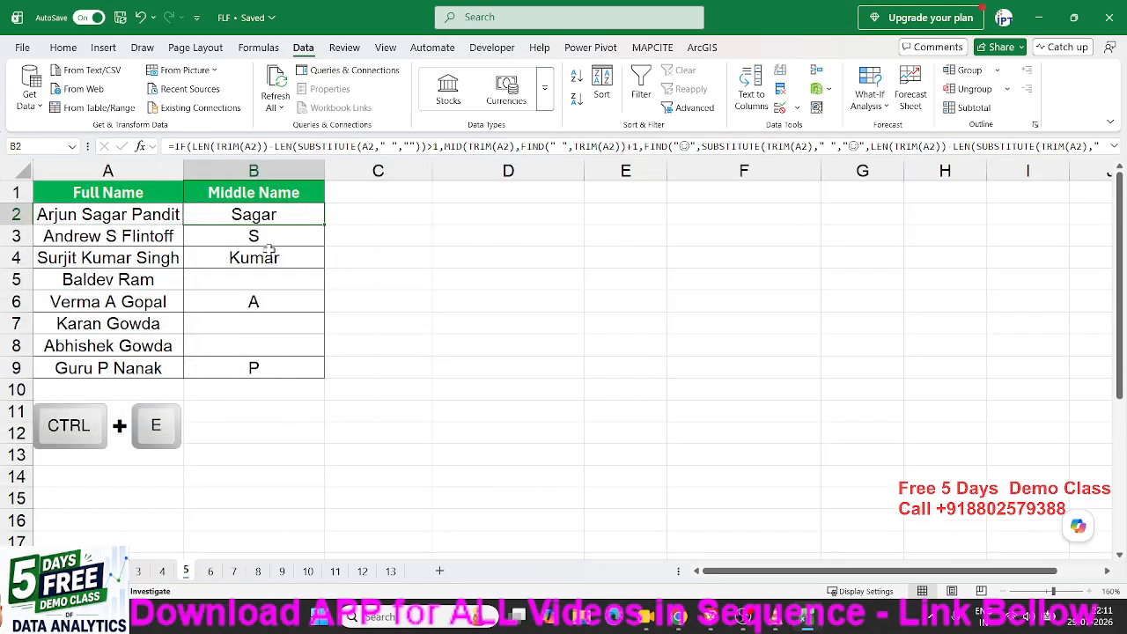
{"action": "left_click_drag", "start_coordinate": [272, 214], "coordinate": [266, 373]}
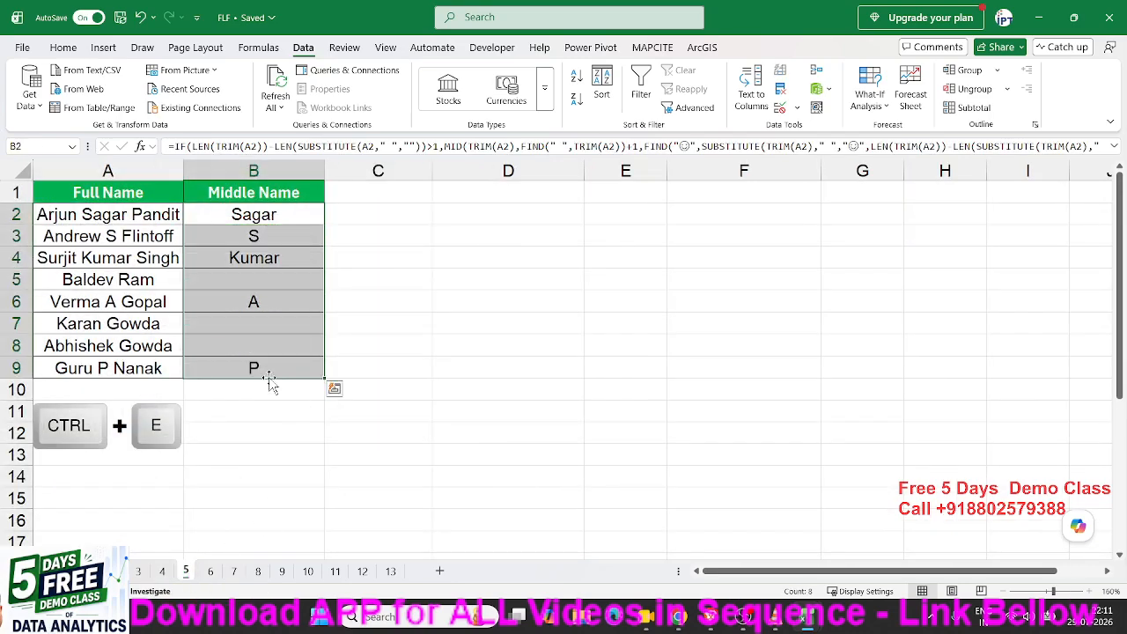
{"action": "key", "text": "Delete"}
{"action": "key", "text": "Up"}
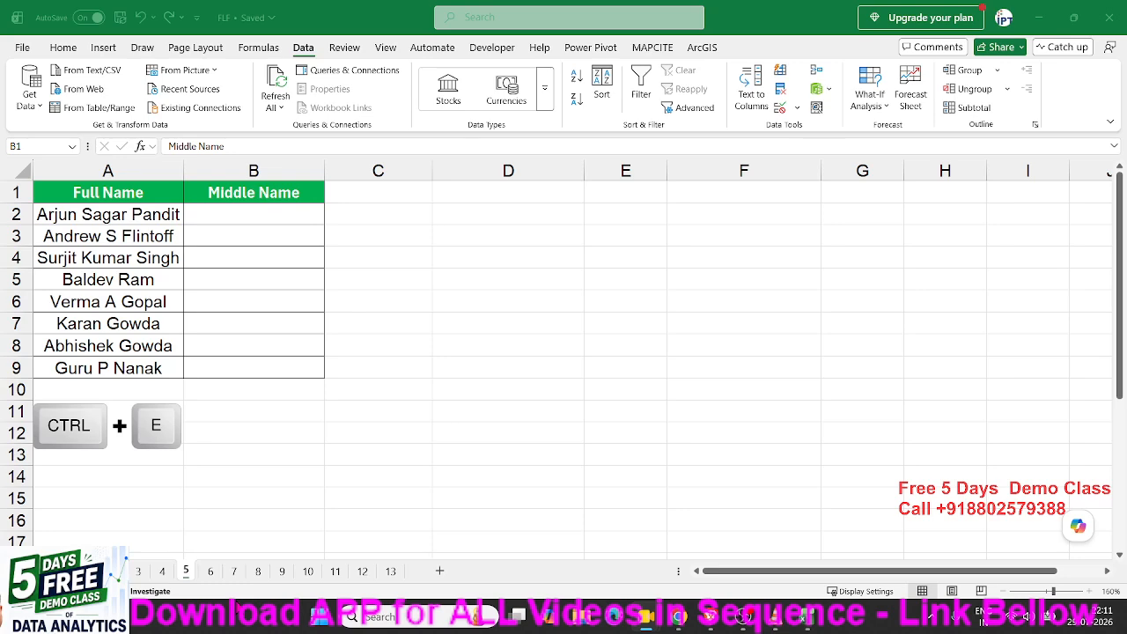
{"action": "left_click", "coordinate": [179, 576]}
{"action": "left_click", "coordinate": [167, 576]}
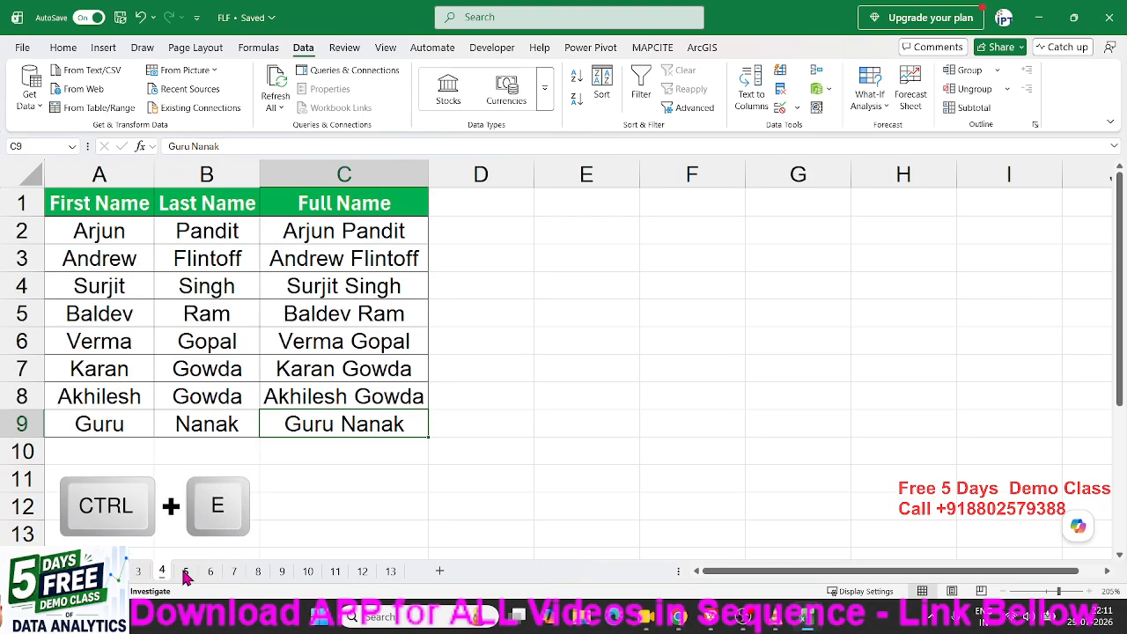
{"action": "left_click", "coordinate": [185, 575]}
{"action": "left_click", "coordinate": [172, 576]}
{"action": "left_click", "coordinate": [182, 579]}
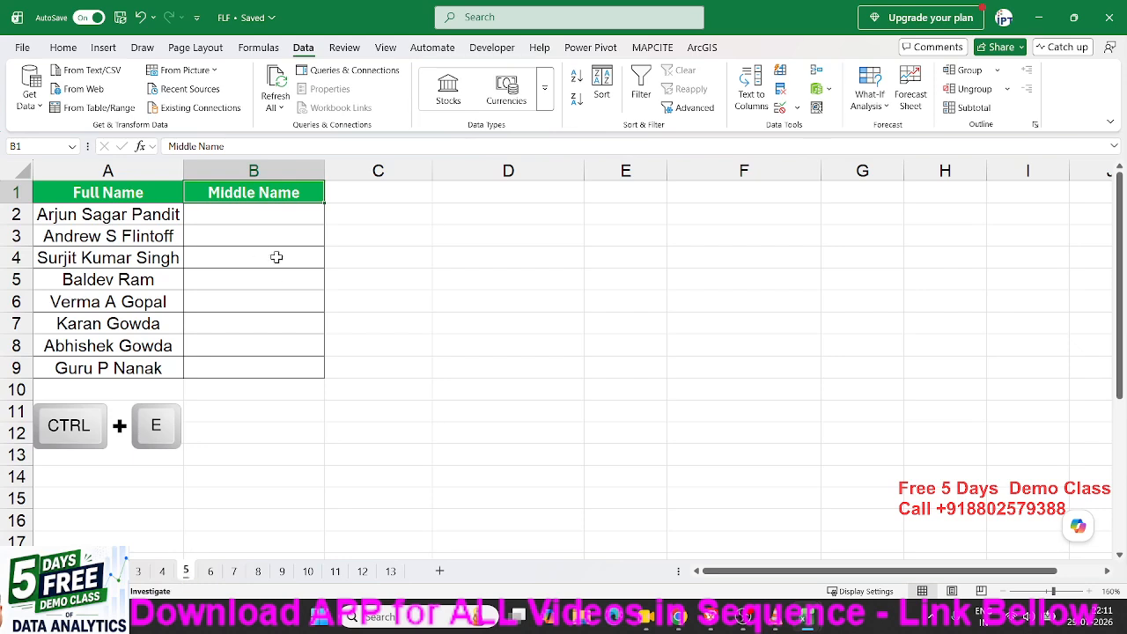
{"action": "left_click", "coordinate": [287, 284]}
{"action": "left_click", "coordinate": [146, 219]}
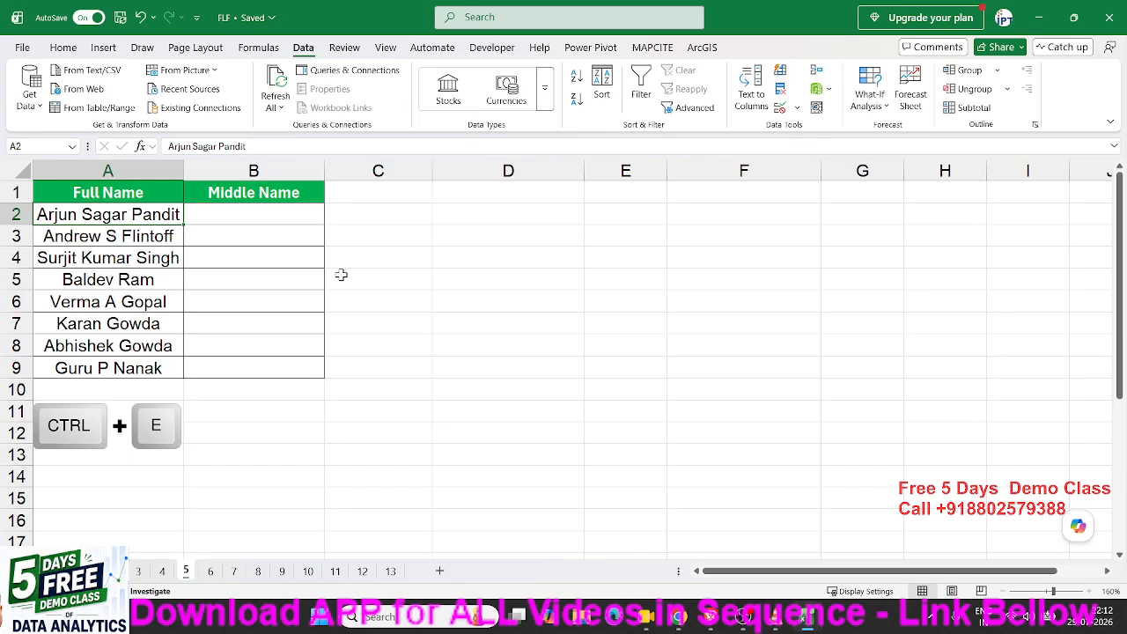
{"action": "left_click", "coordinate": [242, 215]}
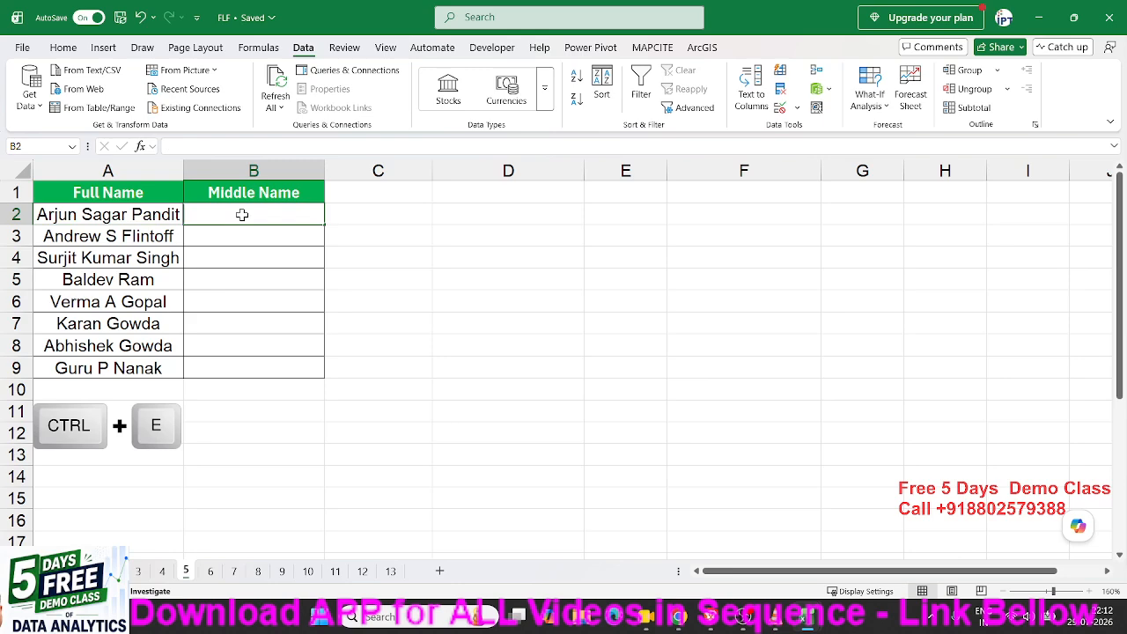
{"action": "type", "text": "Sa"}
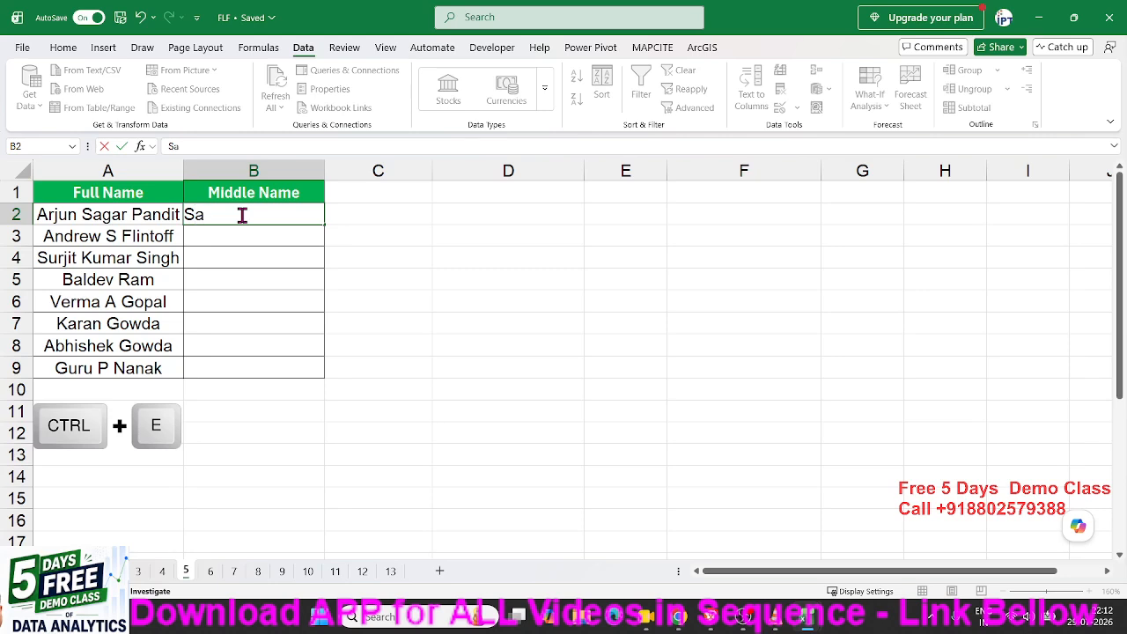
{"action": "type", "text": "gar"}
{"action": "key", "text": "Return"}
{"action": "left_click", "coordinate": [240, 215]}
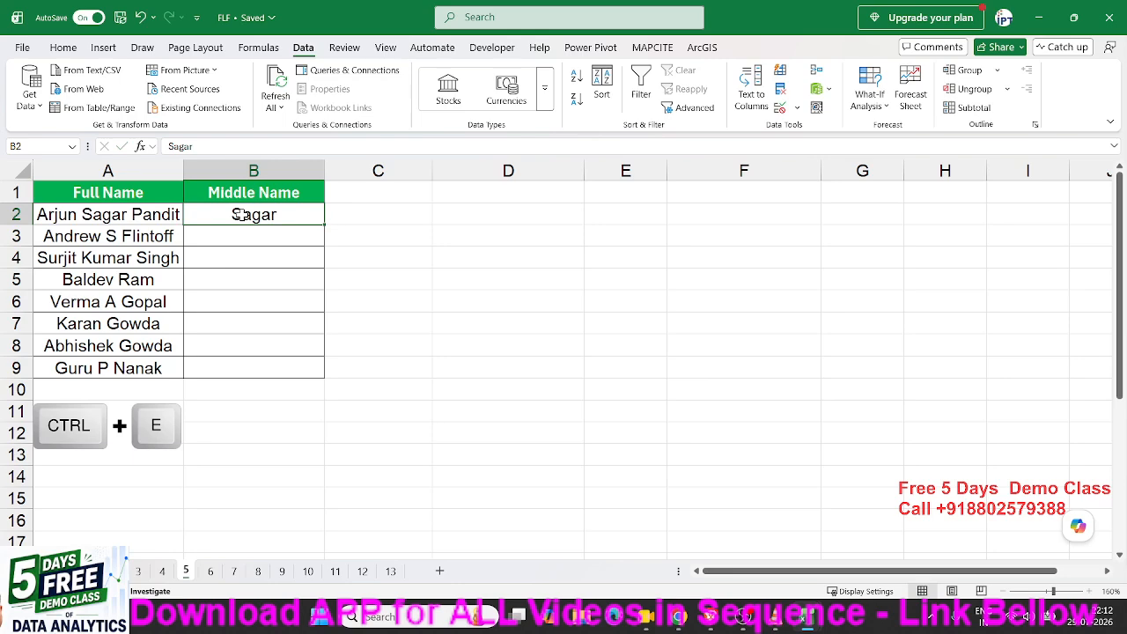
{"action": "key", "text": "ctrl+e"}
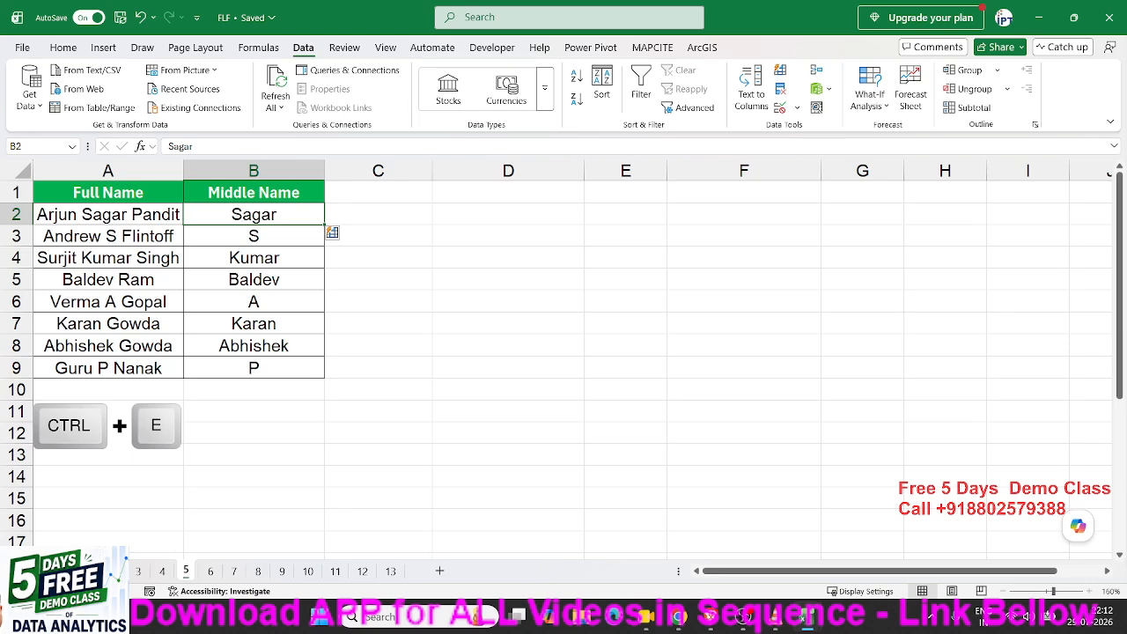
{"action": "left_click", "coordinate": [679, 617]}
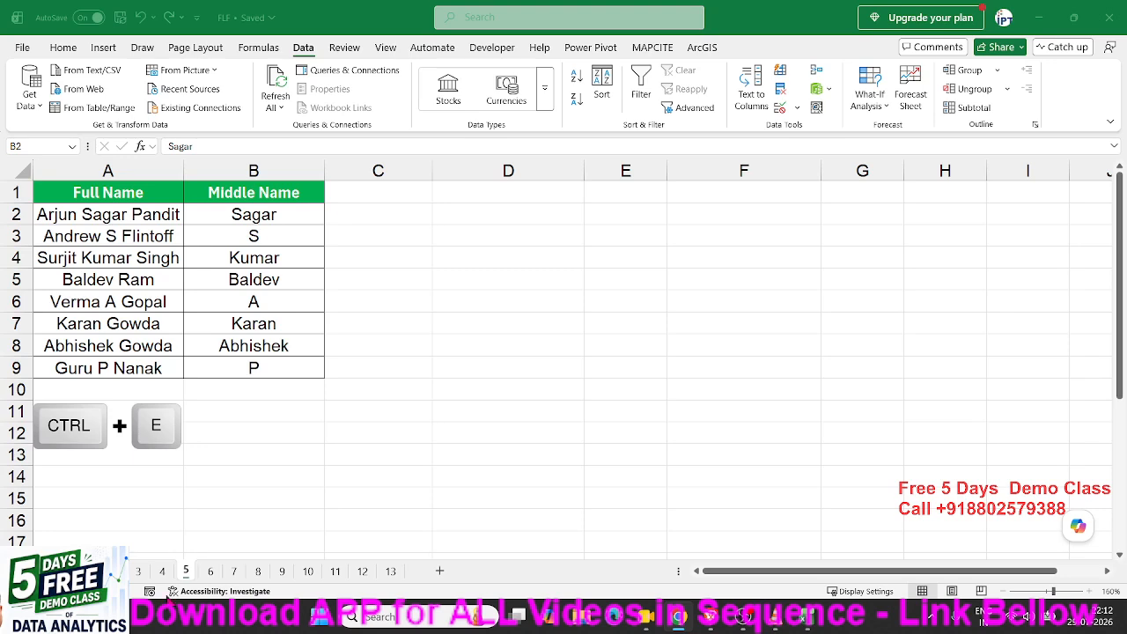
Clear the existing middle names from B2:B9.
{"action": "left_click", "coordinate": [238, 401]}
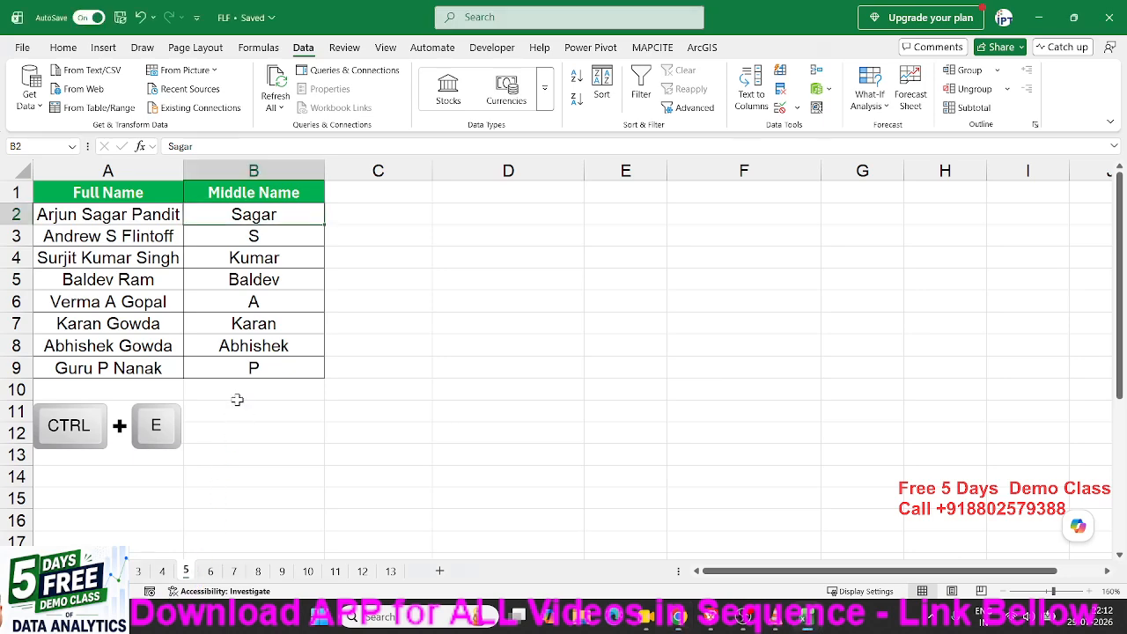
{"action": "left_click_drag", "start_coordinate": [254, 219], "coordinate": [254, 358]}
{"action": "key", "text": "Delete"}
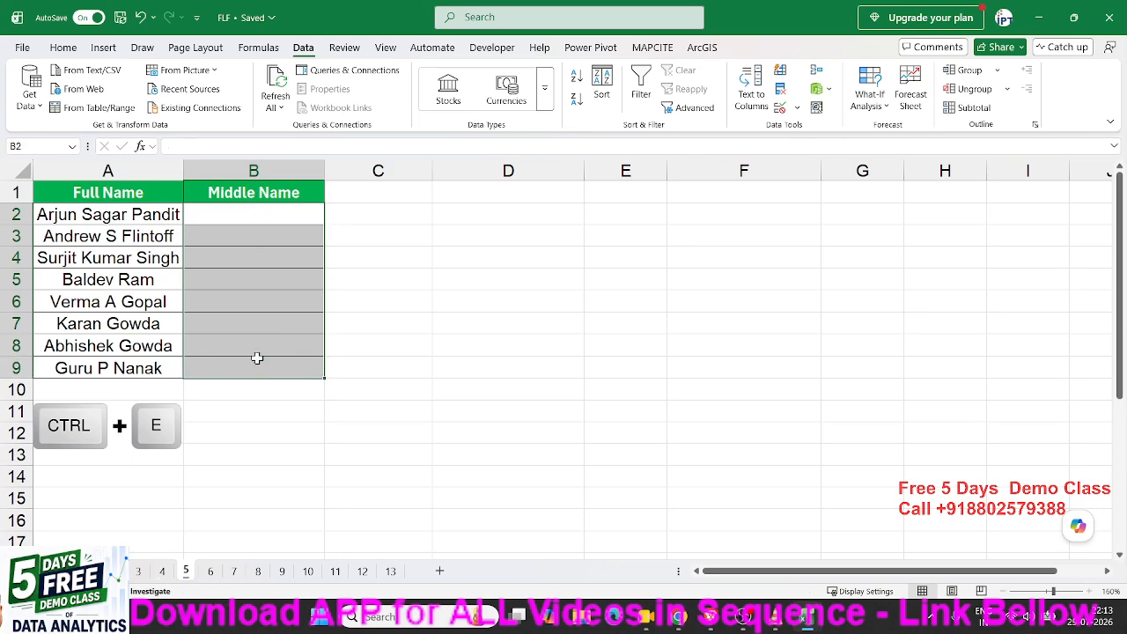
{"action": "key", "text": "Up"}
{"action": "key", "text": "Down"}
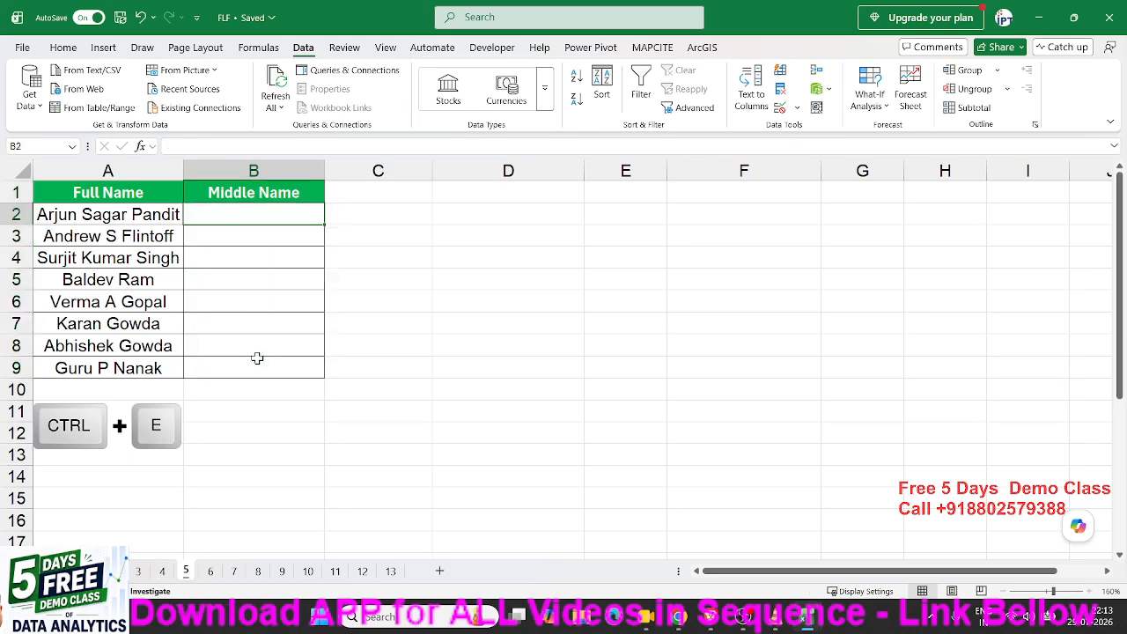
{"action": "type", "text": "Sa"}
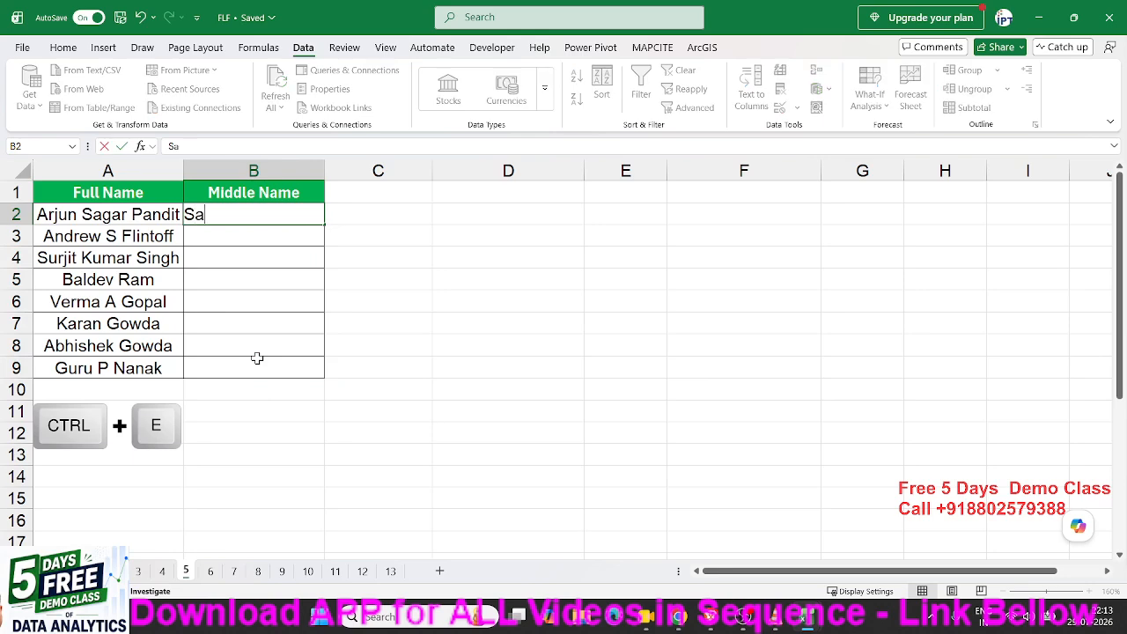
{"action": "type", "text": "gar"}
{"action": "key", "text": "Return"}
{"action": "key", "text": "Up"}
{"action": "key", "text": "Left"}
{"action": "key", "text": "ctrl+shift+Down"}
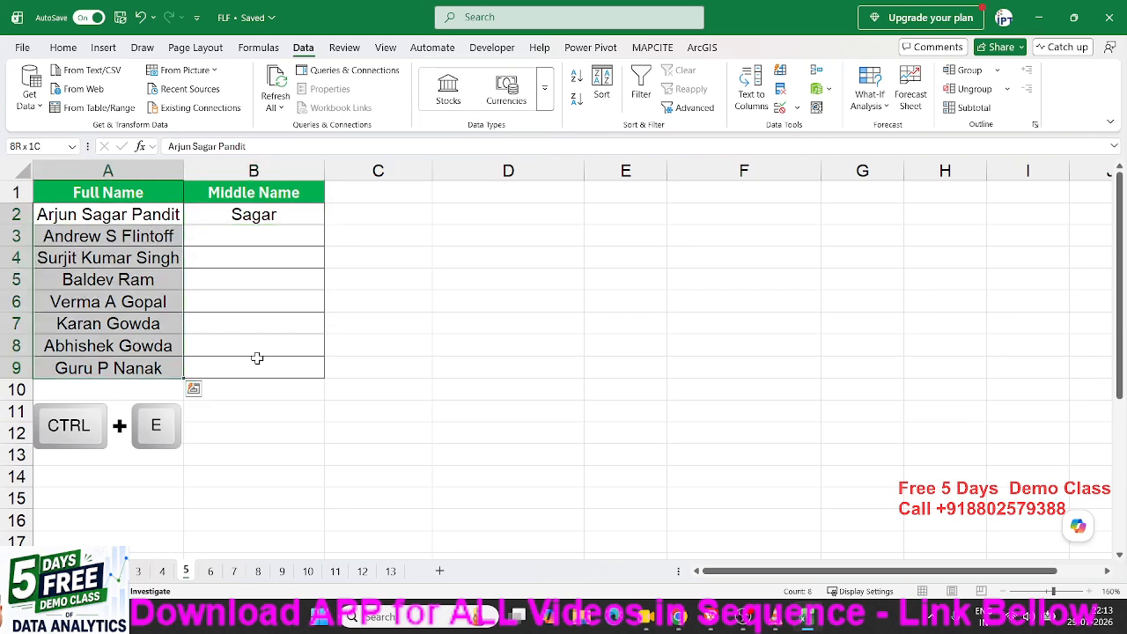
{"action": "key", "text": "Up"}
{"action": "key", "text": "Right"}
{"action": "key", "text": "Down"}
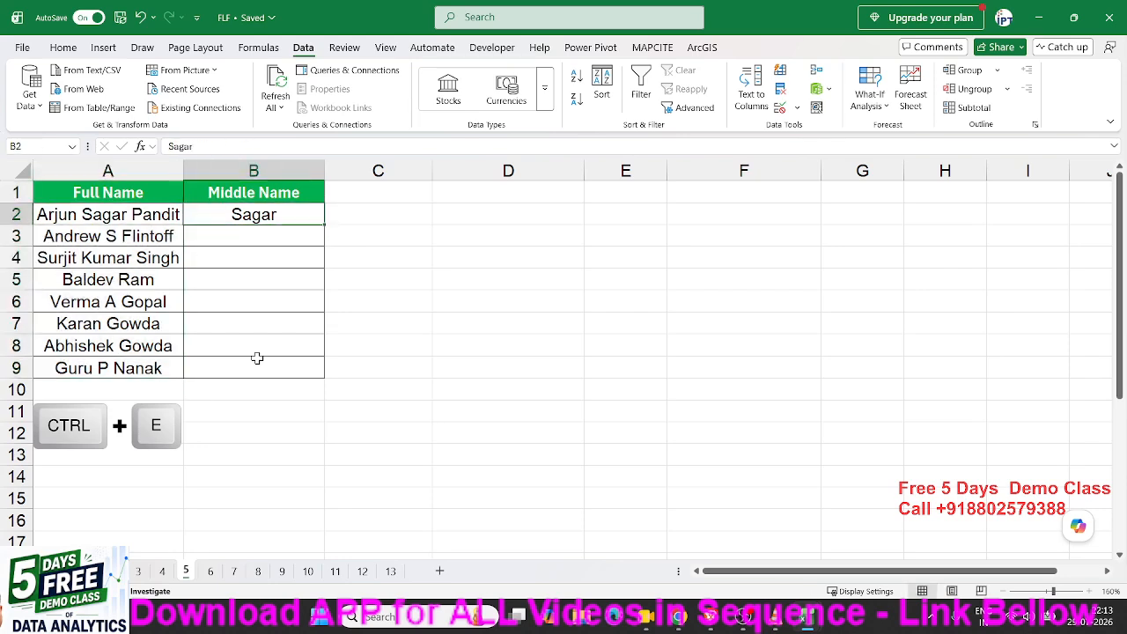
Flash Fill the remaining middle names down column B from the Sagar example.
{"action": "left_click_drag", "start_coordinate": [100, 288], "coordinate": [148, 284]}
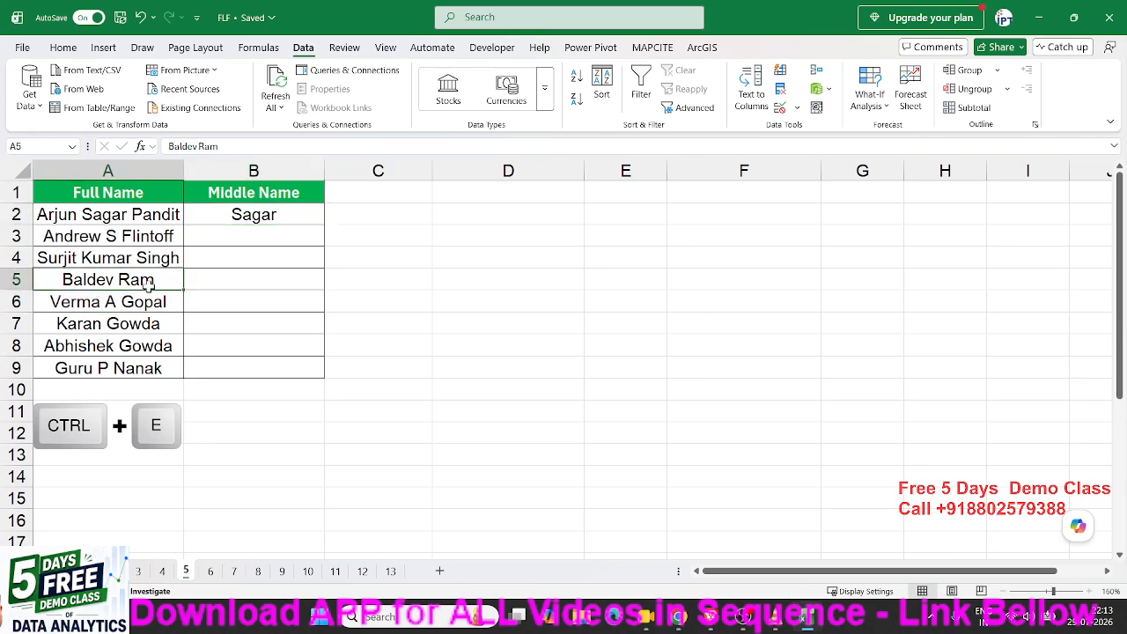
{"action": "left_click", "coordinate": [235, 223]}
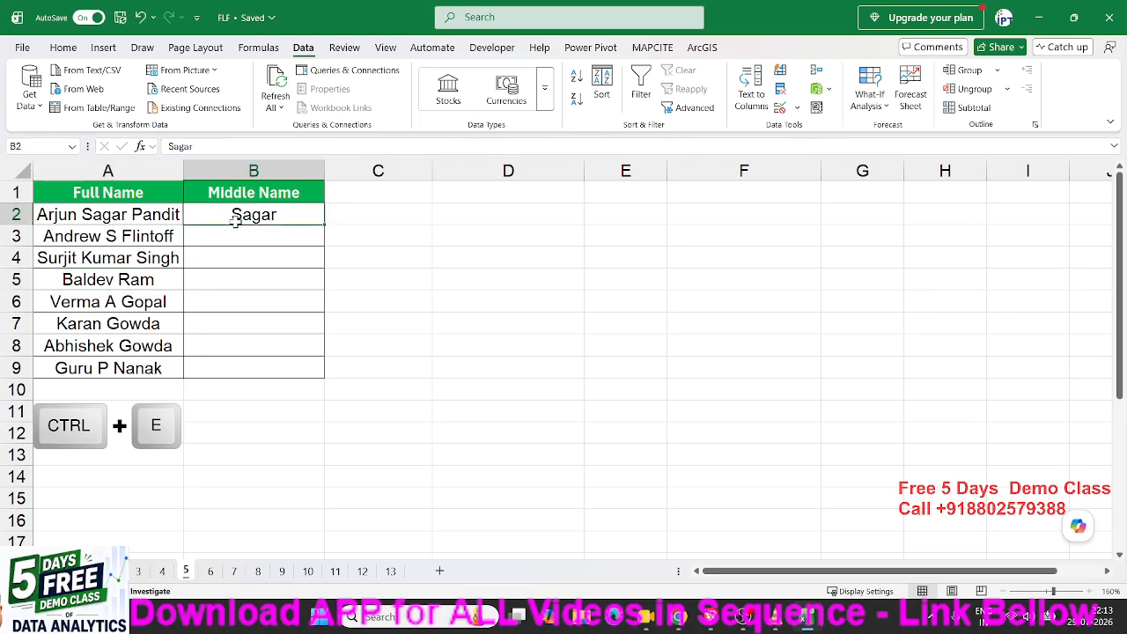
{"action": "key", "text": "ctrl+e"}
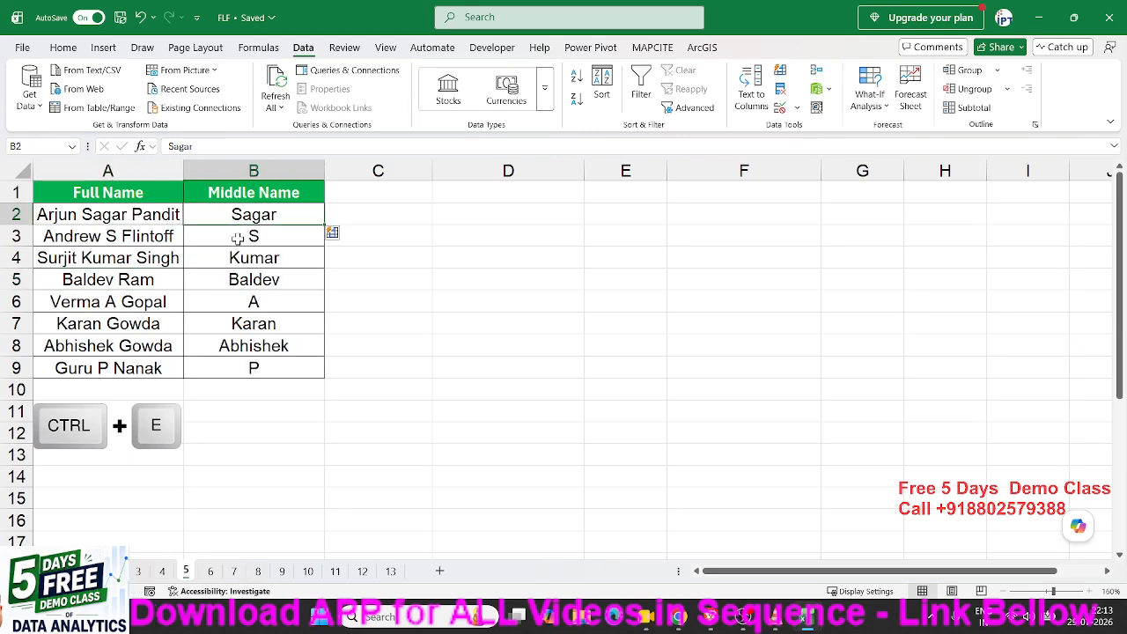
{"action": "left_click_drag", "start_coordinate": [222, 273], "coordinate": [105, 276]}
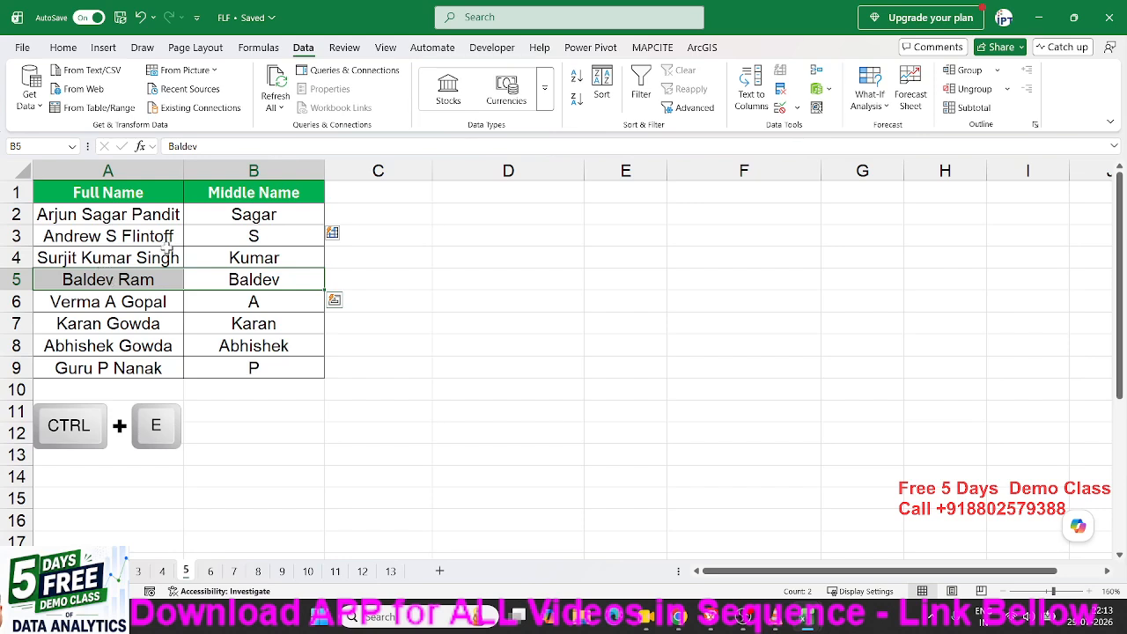
{"action": "left_click_drag", "start_coordinate": [220, 217], "coordinate": [157, 218]}
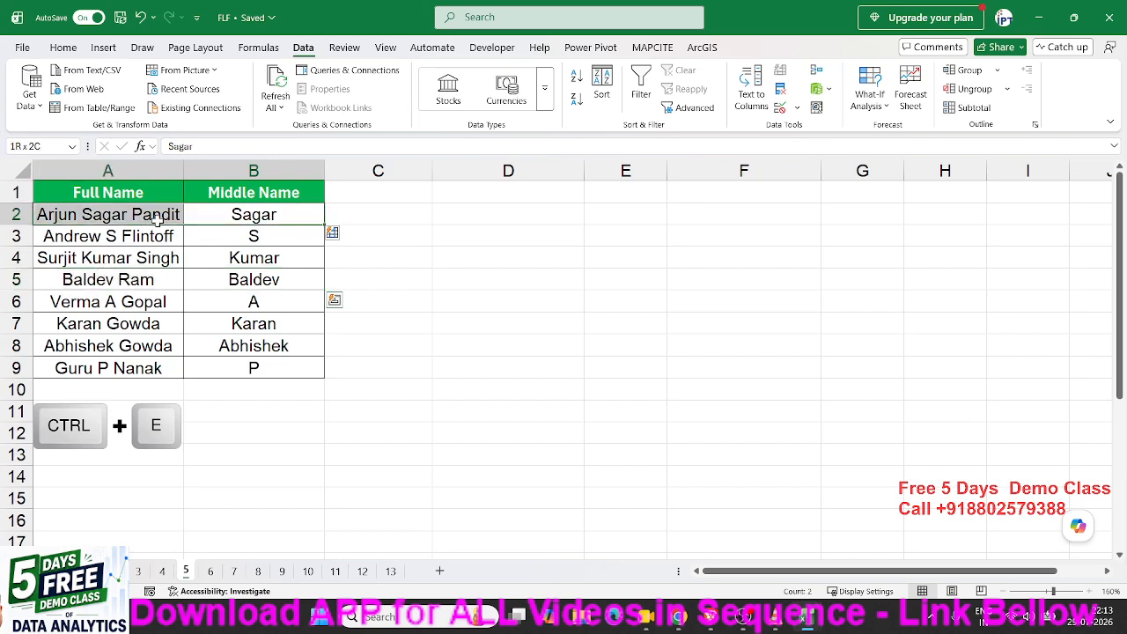
{"action": "left_click", "coordinate": [136, 274]}
{"action": "left_click_drag", "start_coordinate": [254, 367], "coordinate": [254, 220]}
{"action": "key", "text": "Delete"}
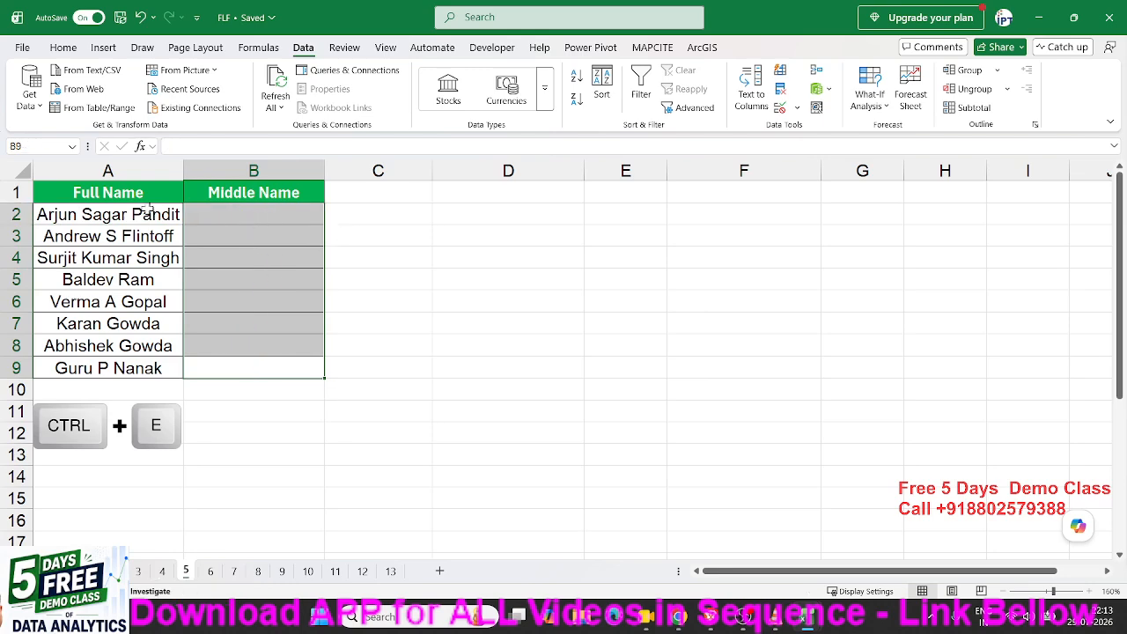
Copy the Full Name list A1:A9 and switch to the browser.
{"action": "left_click_drag", "start_coordinate": [131, 192], "coordinate": [127, 366]}
{"action": "key", "text": "ctrl+c"}
{"action": "key", "text": "alt+Tab"}
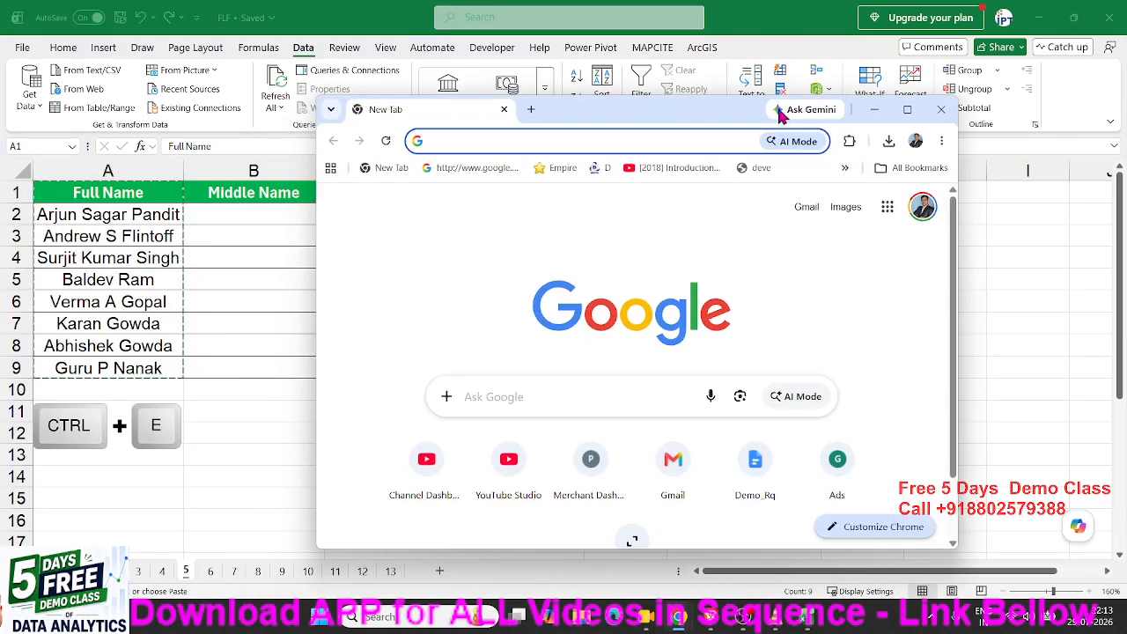
In ChatGPT, paste the name list and add 'How can Extract Middle Name in Excel'.
{"action": "left_click", "coordinate": [908, 112]}
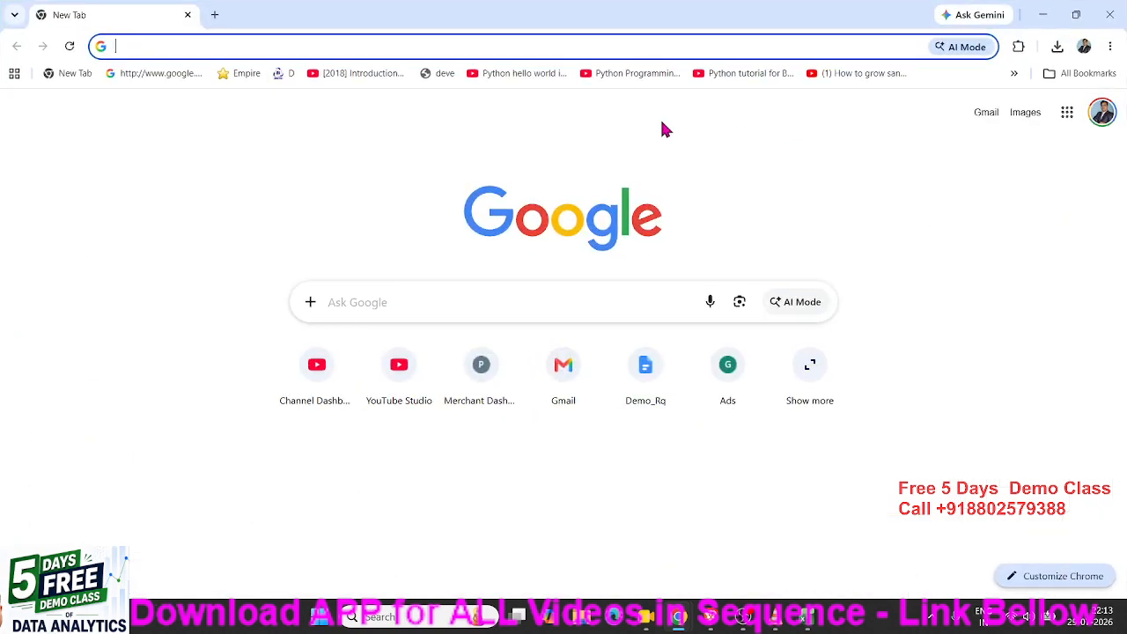
{"action": "type", "text": "chatgpt.com"}
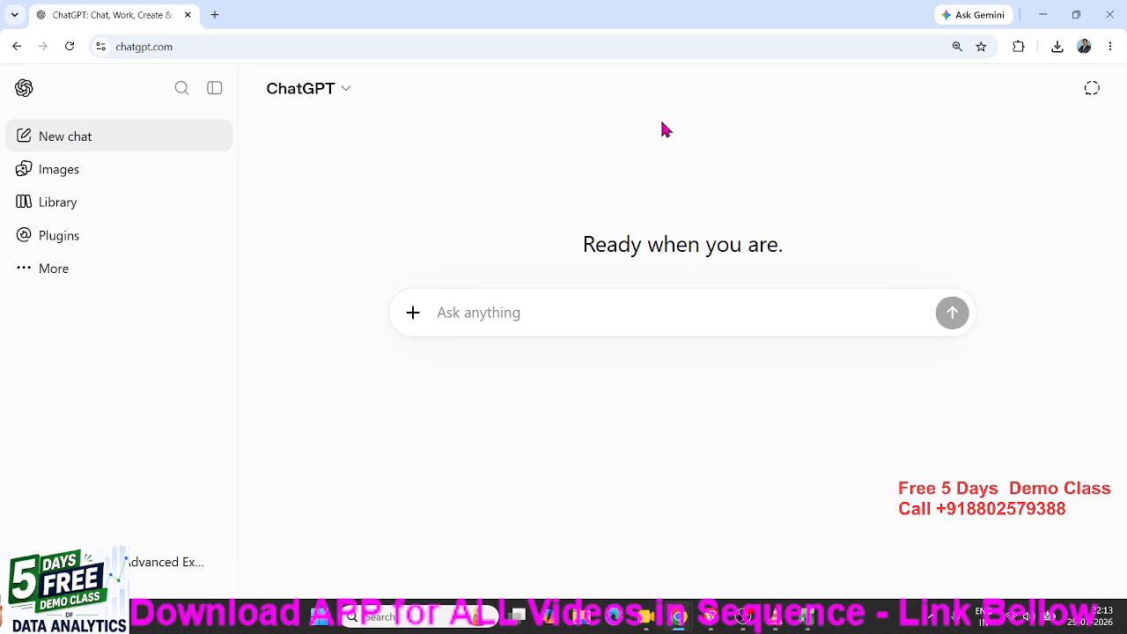
{"action": "key", "text": "ctrl+v"}
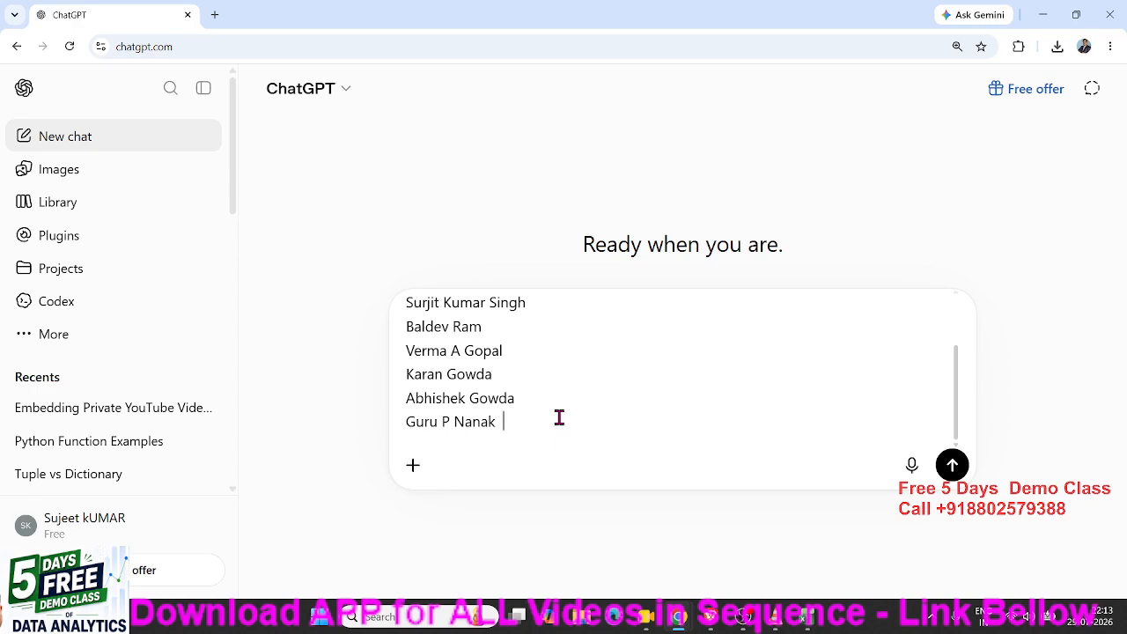
{"action": "type", "text": "How can Extract Middle Name in Excel"}
Send the question and select the Excel 365 LET/TEXTSPLIT formula in ChatGPT's reply.
{"action": "key", "text": "Return"}
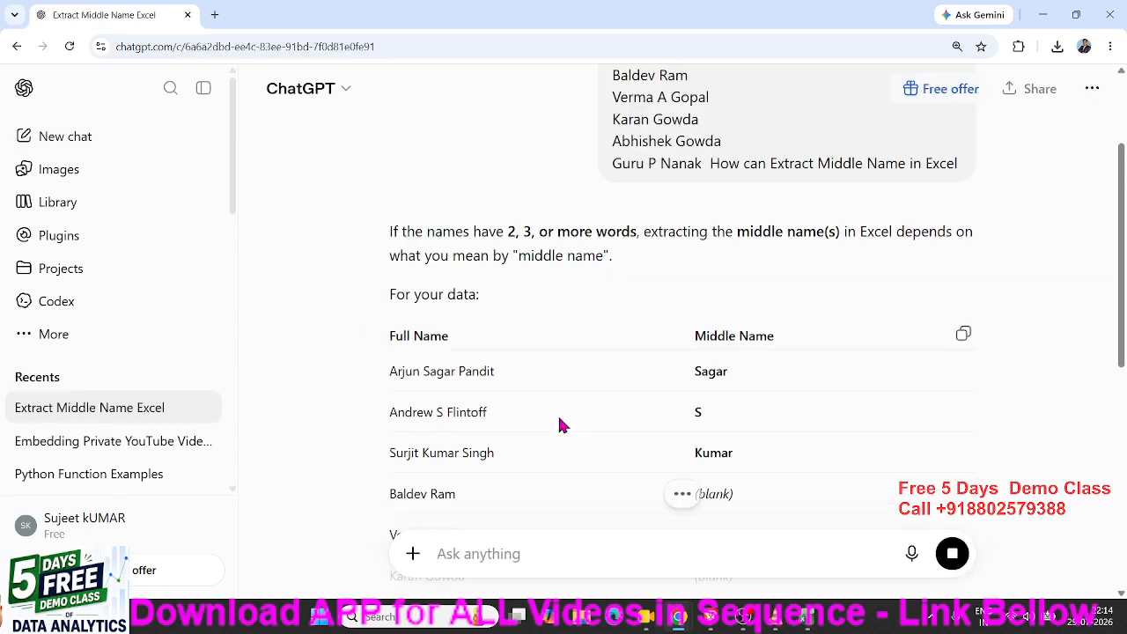
{"action": "scroll", "coordinate": [613, 414], "scroll_direction": "down", "scroll_amount": 3}
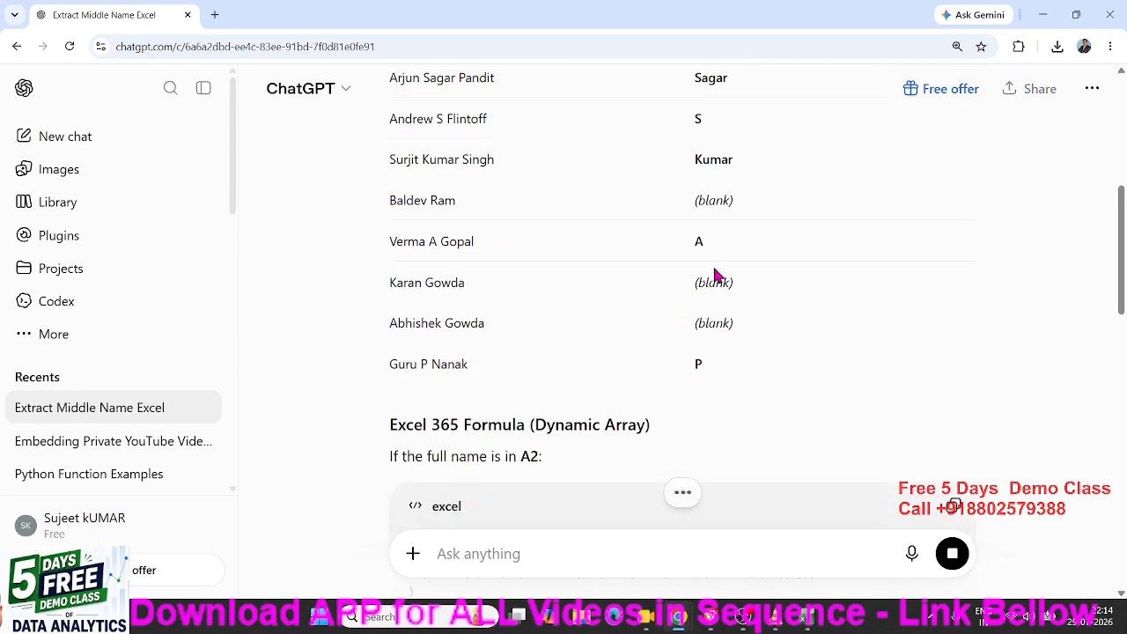
{"action": "scroll", "coordinate": [722, 247], "scroll_direction": "down", "scroll_amount": 3}
{"action": "left_click_drag", "start_coordinate": [483, 311], "coordinate": [408, 242]}
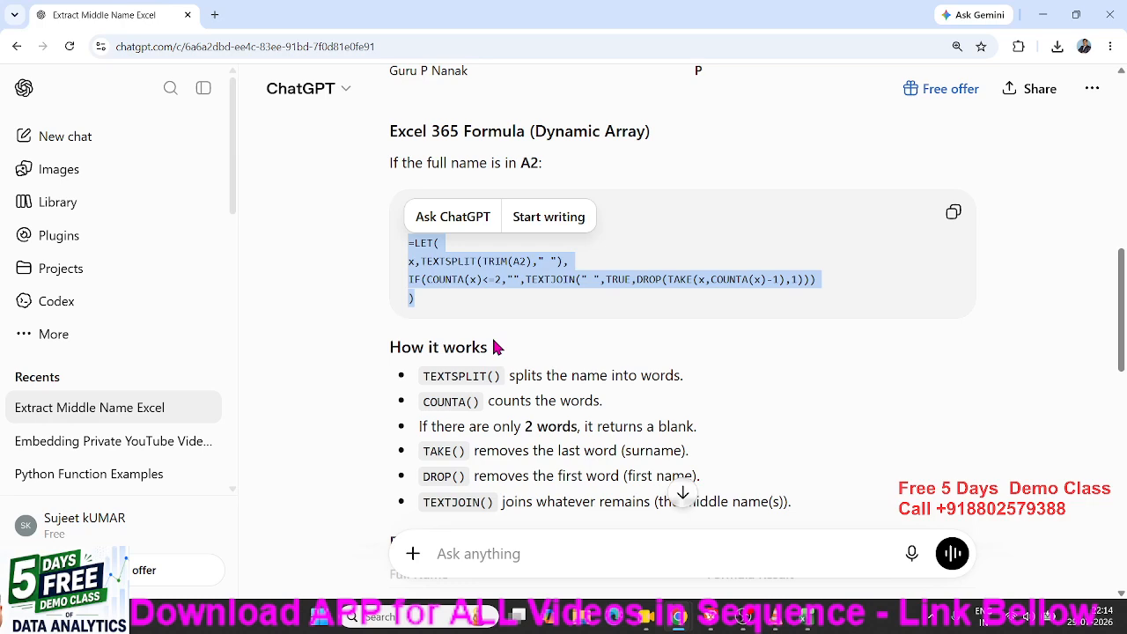
{"action": "scroll", "coordinate": [495, 347], "scroll_direction": "up", "scroll_amount": 5}
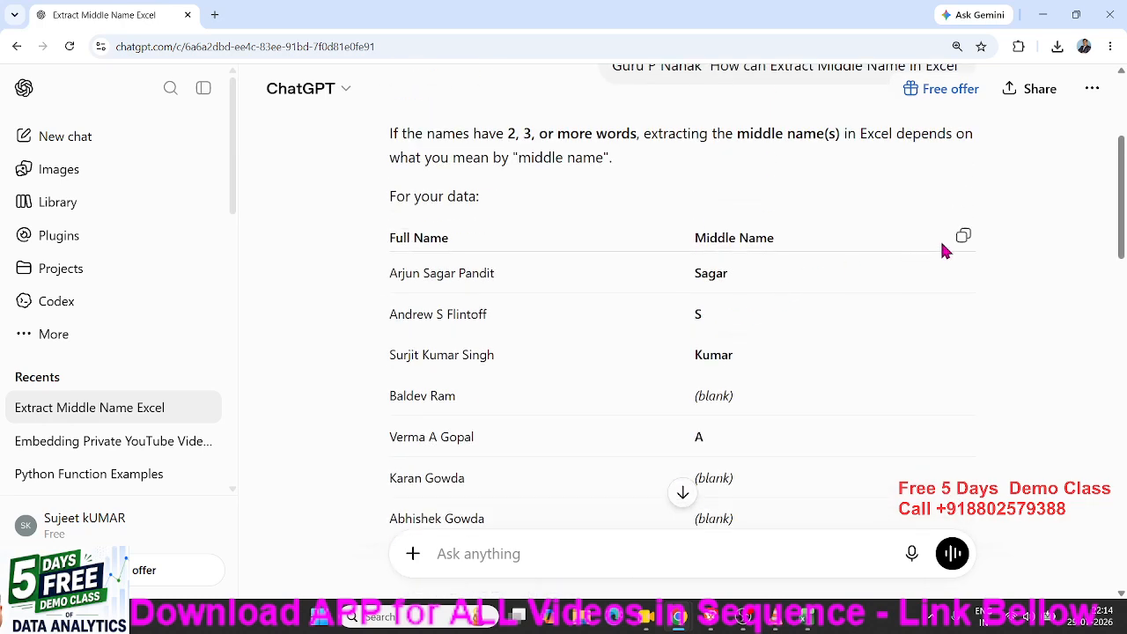
{"action": "scroll", "coordinate": [946, 131], "scroll_direction": "up", "scroll_amount": 2}
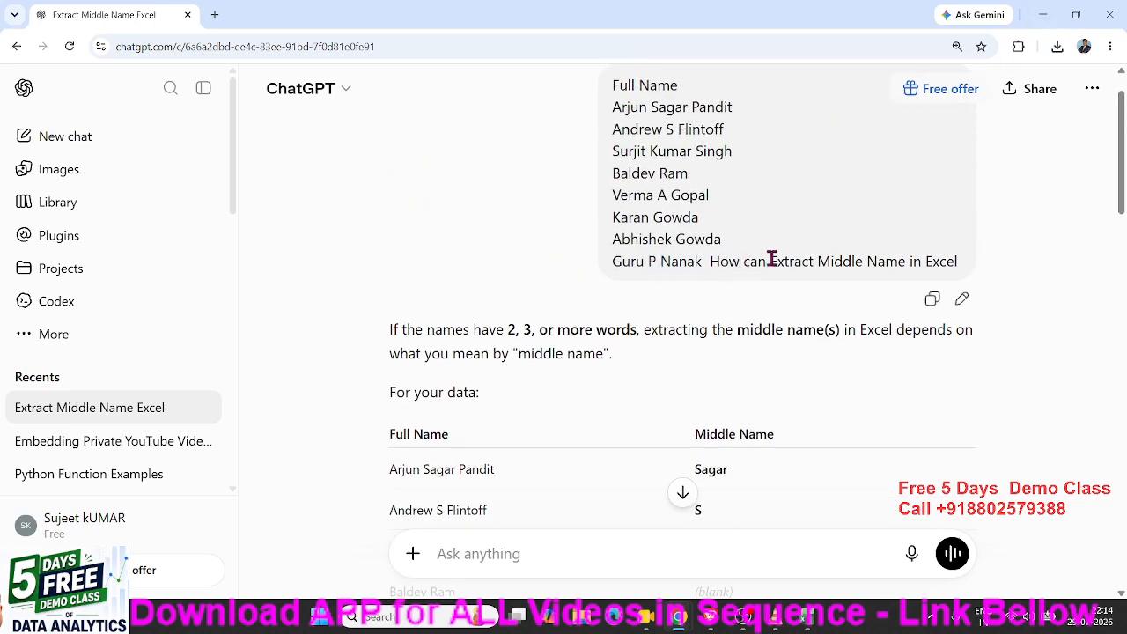
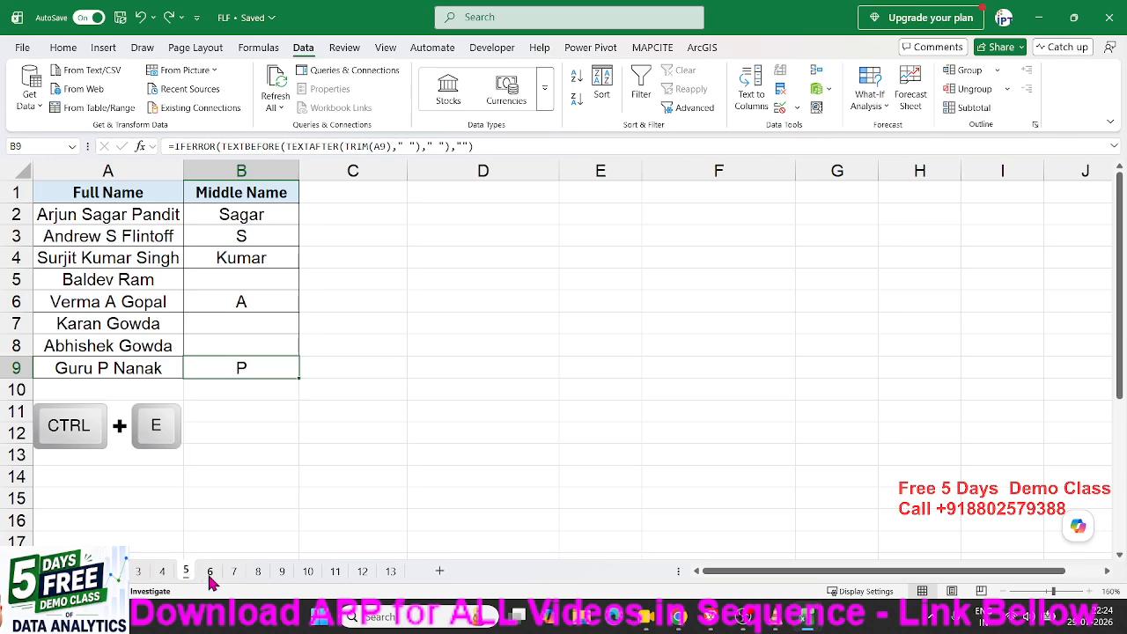
Glance at sheet 6's dates and years, then return to the Middle Name sheet and deselect the formula.
{"action": "left_click", "coordinate": [210, 570]}
{"action": "left_click", "coordinate": [186, 570]}
{"action": "mouse_move", "coordinate": [1076, 528]}
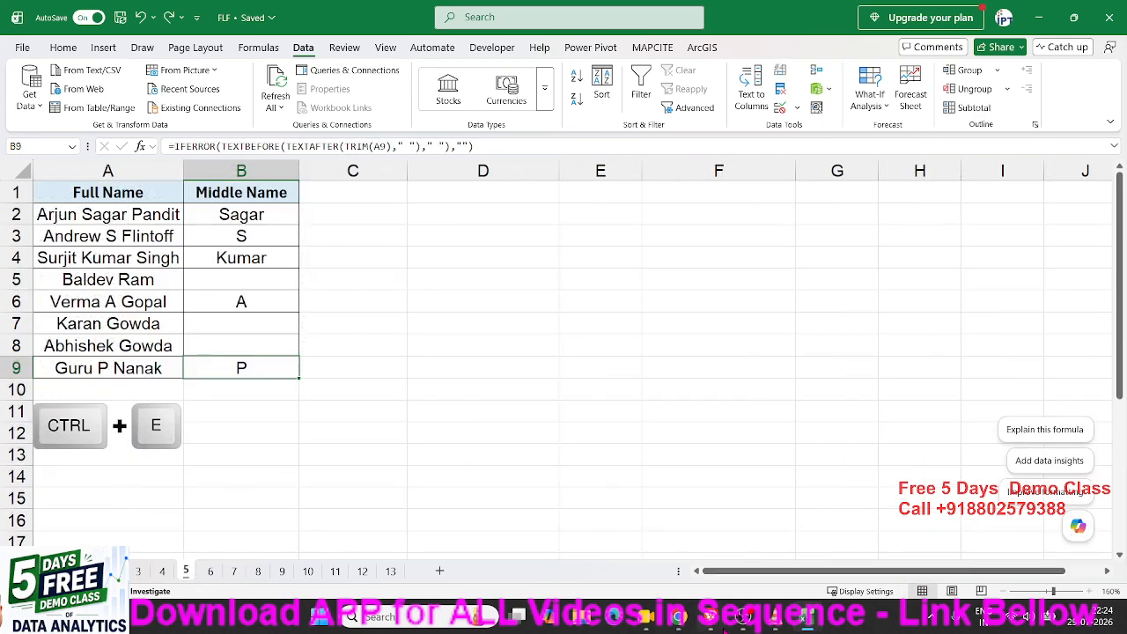
{"action": "mouse_move", "coordinate": [678, 616]}
{"action": "mouse_move", "coordinate": [738, 561]}
{"action": "left_click", "coordinate": [541, 320]}
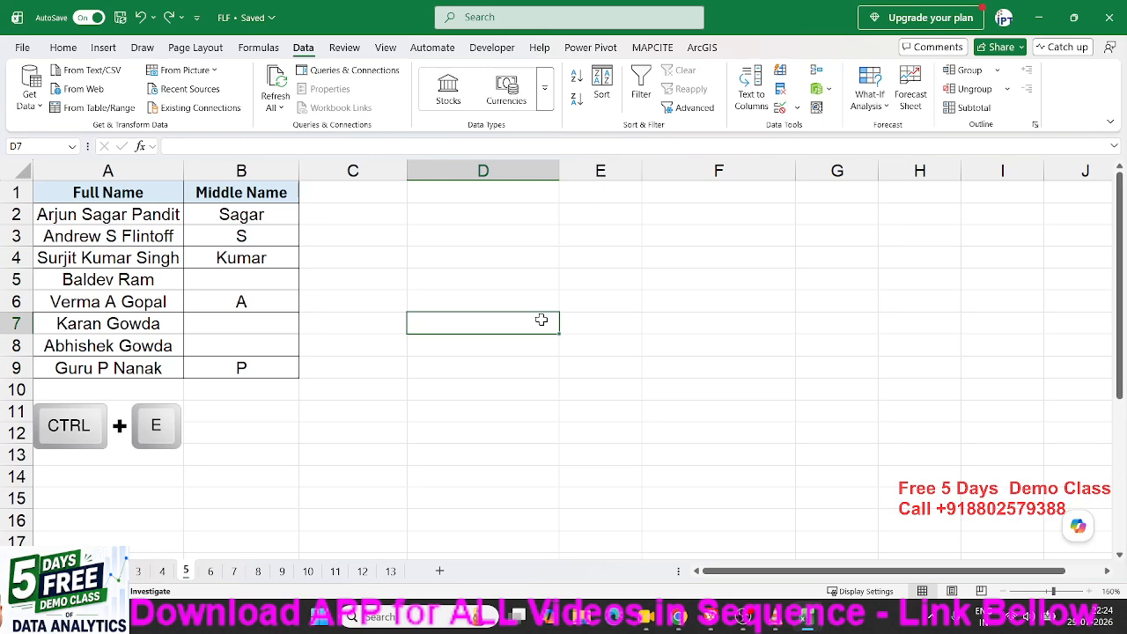
Review sheets 3, 4, 6 and 7 and the middle-name formula, ending on the Date/Year sheet.
{"action": "left_click", "coordinate": [211, 574]}
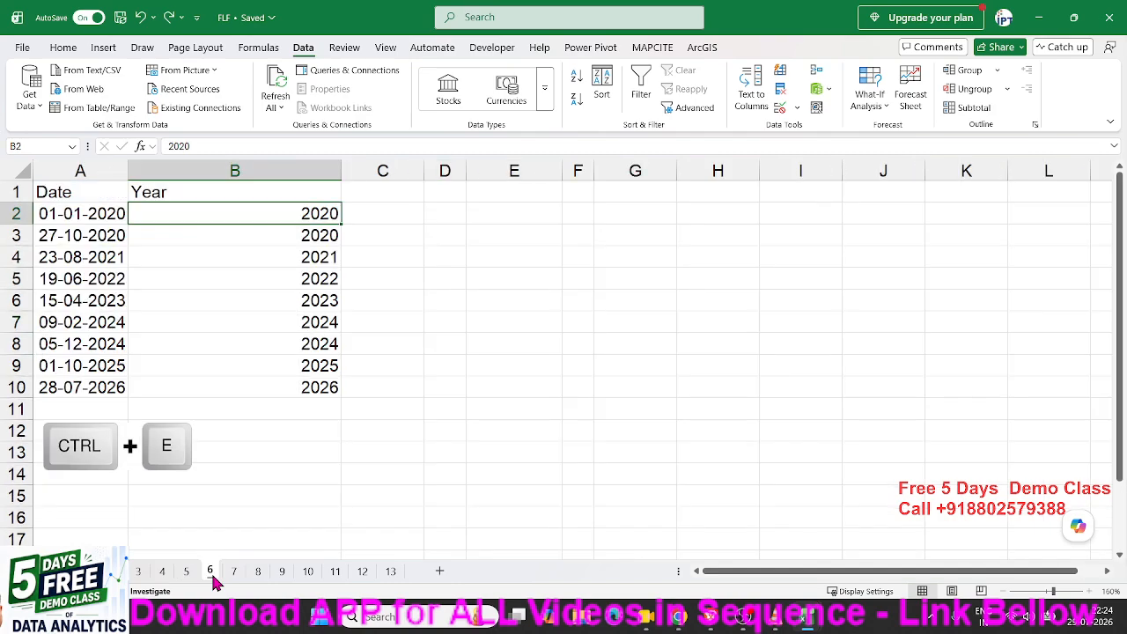
{"action": "left_click", "coordinate": [194, 576]}
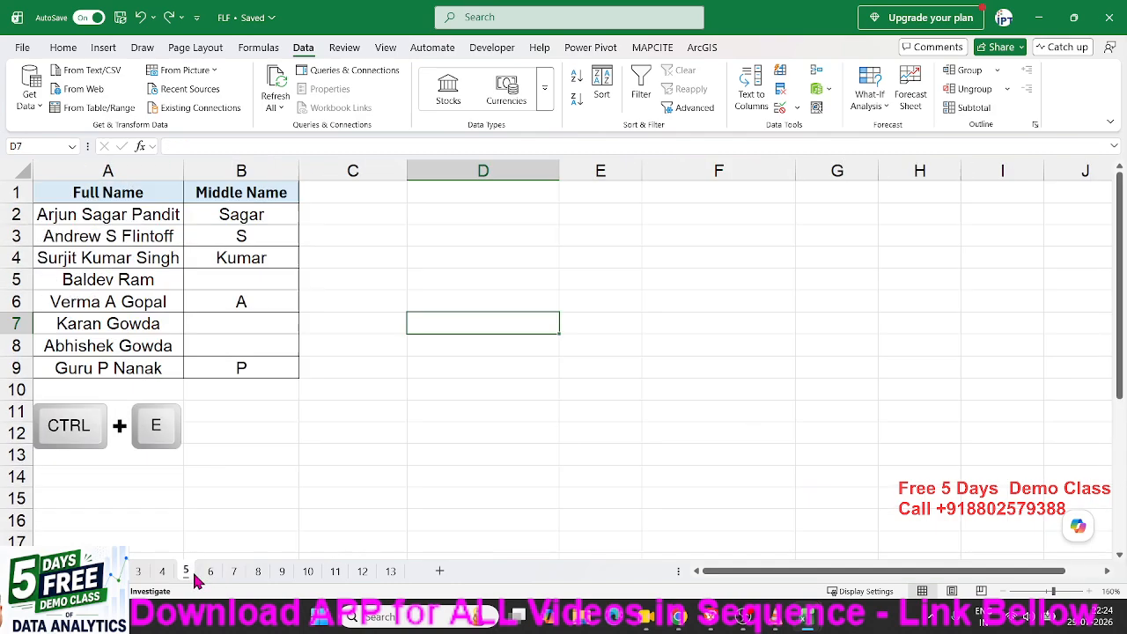
{"action": "left_click", "coordinate": [275, 216]}
{"action": "left_click", "coordinate": [135, 574]}
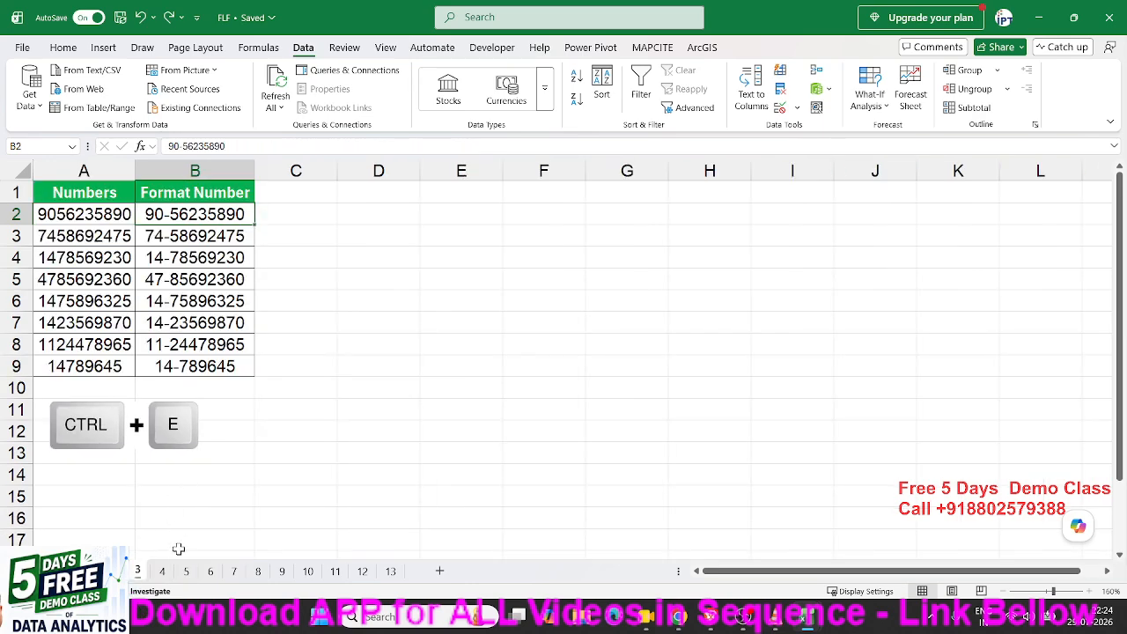
{"action": "left_click", "coordinate": [162, 571]}
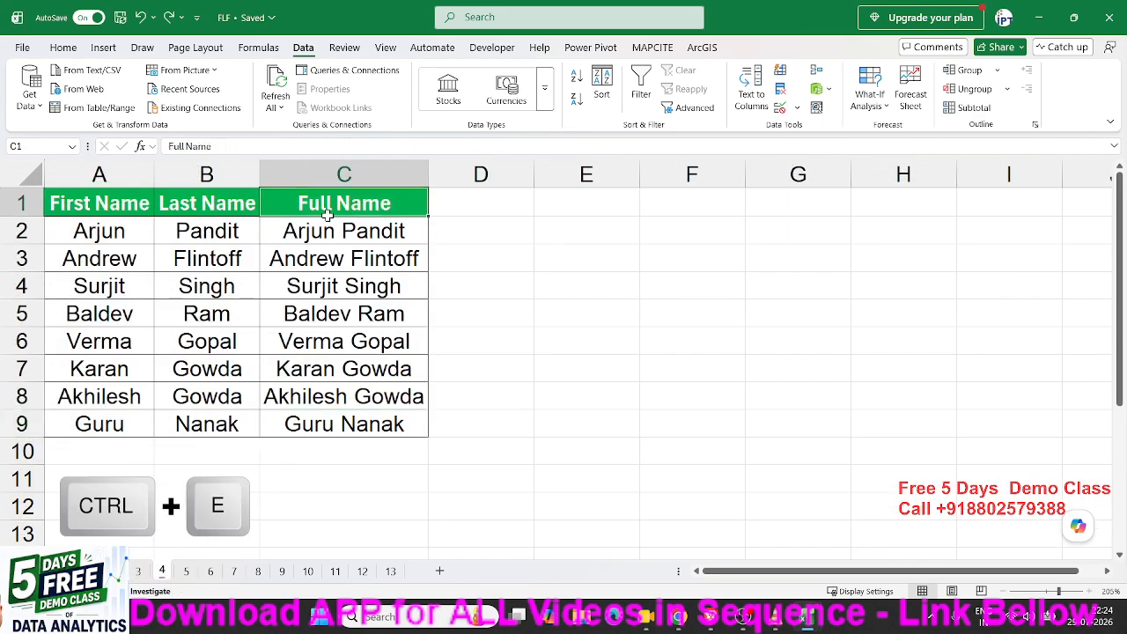
{"action": "left_click_drag", "start_coordinate": [327, 220], "coordinate": [331, 314]}
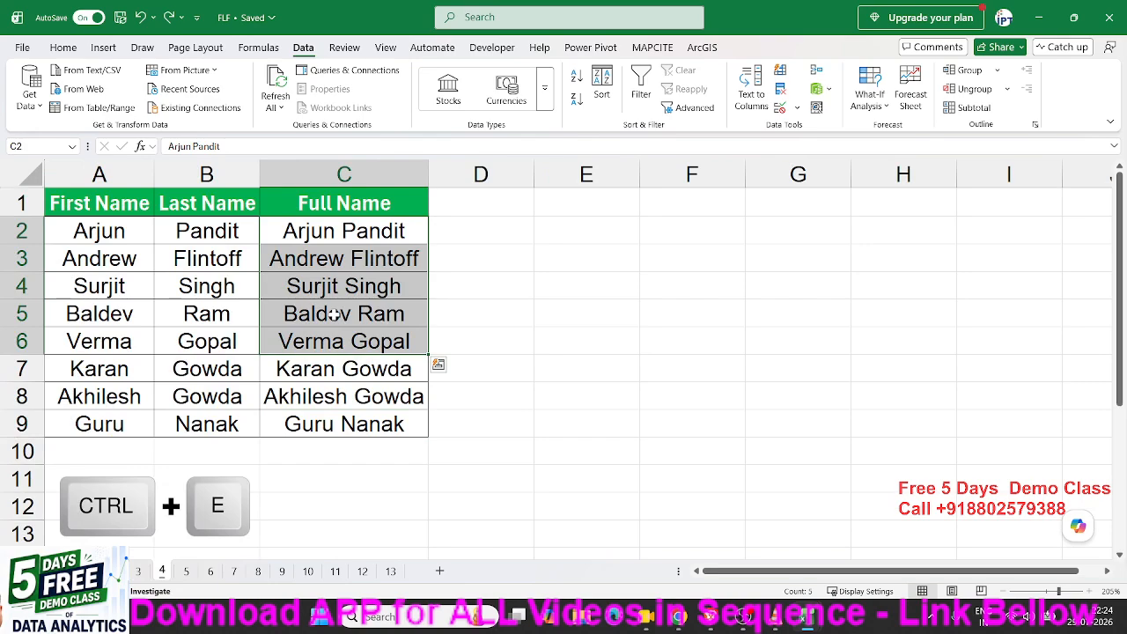
{"action": "left_click", "coordinate": [217, 572]}
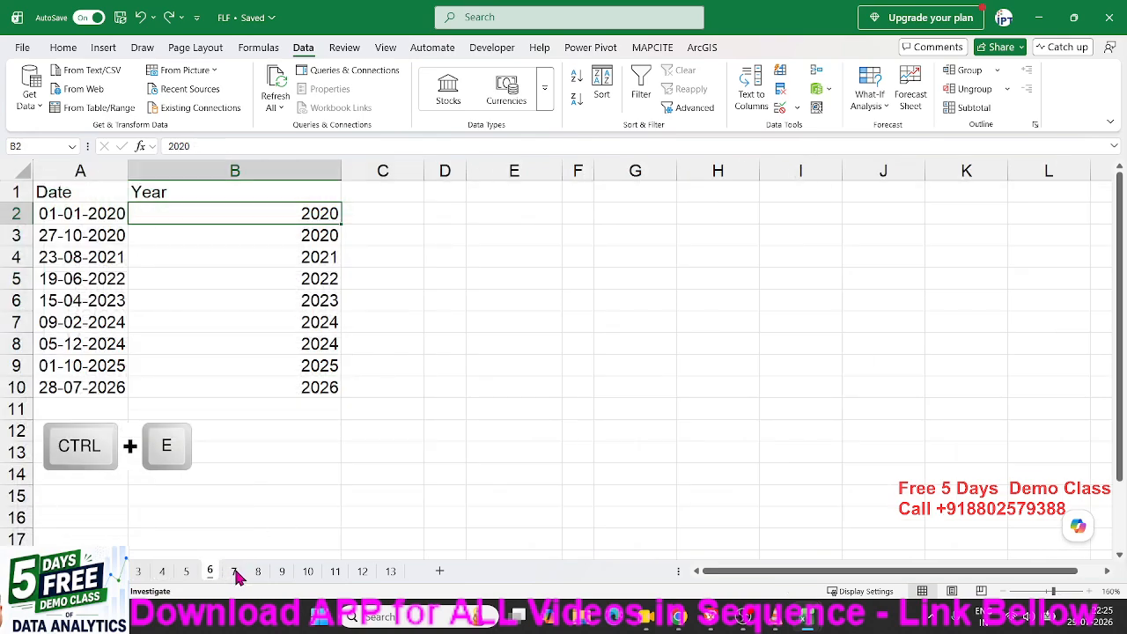
{"action": "left_click", "coordinate": [235, 572]}
{"action": "left_click", "coordinate": [212, 572]}
{"action": "left_click", "coordinate": [189, 572]}
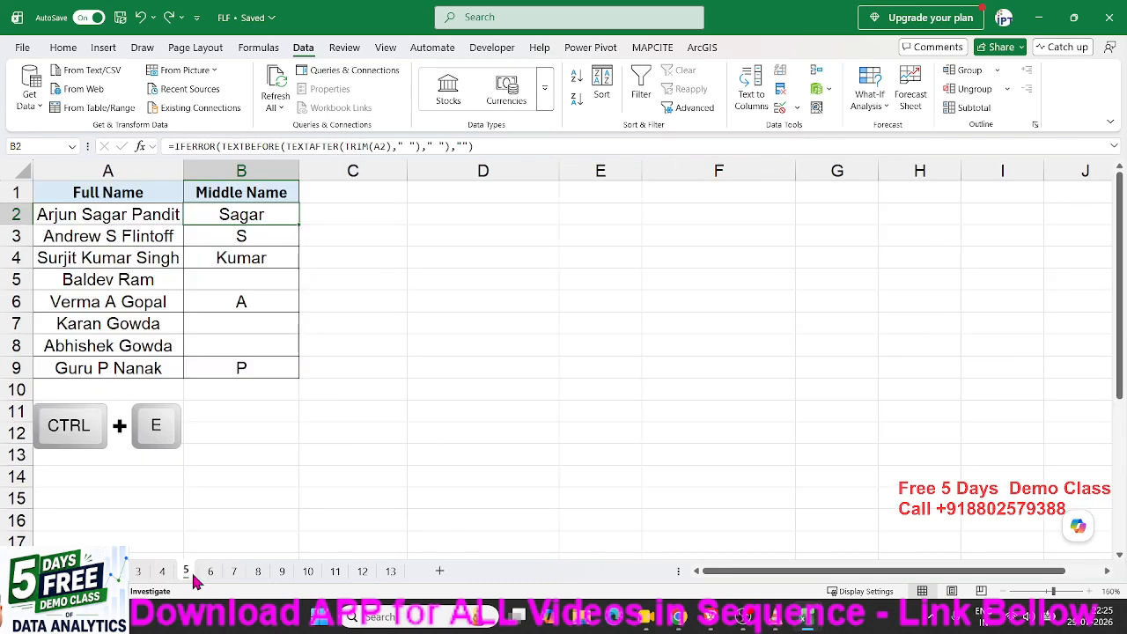
{"action": "left_click", "coordinate": [211, 574]}
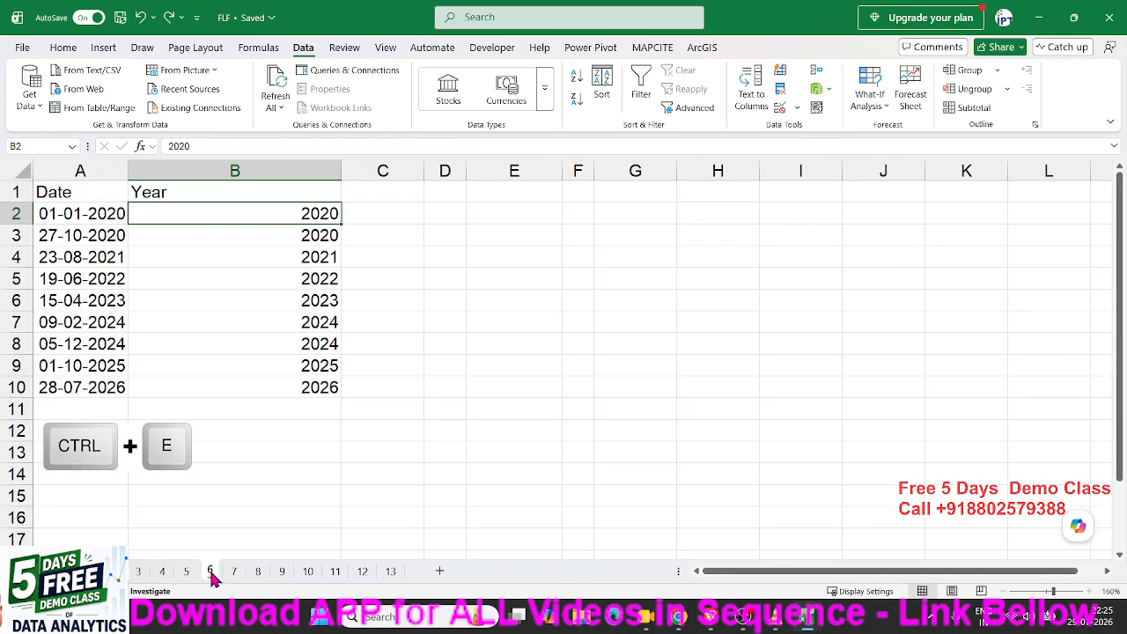
Clear years B2:B10, enter 2020 in B2 and flash-fill the rest, then show sheet 7.
{"action": "left_click_drag", "start_coordinate": [272, 205], "coordinate": [271, 384]}
{"action": "key", "text": "Delete"}
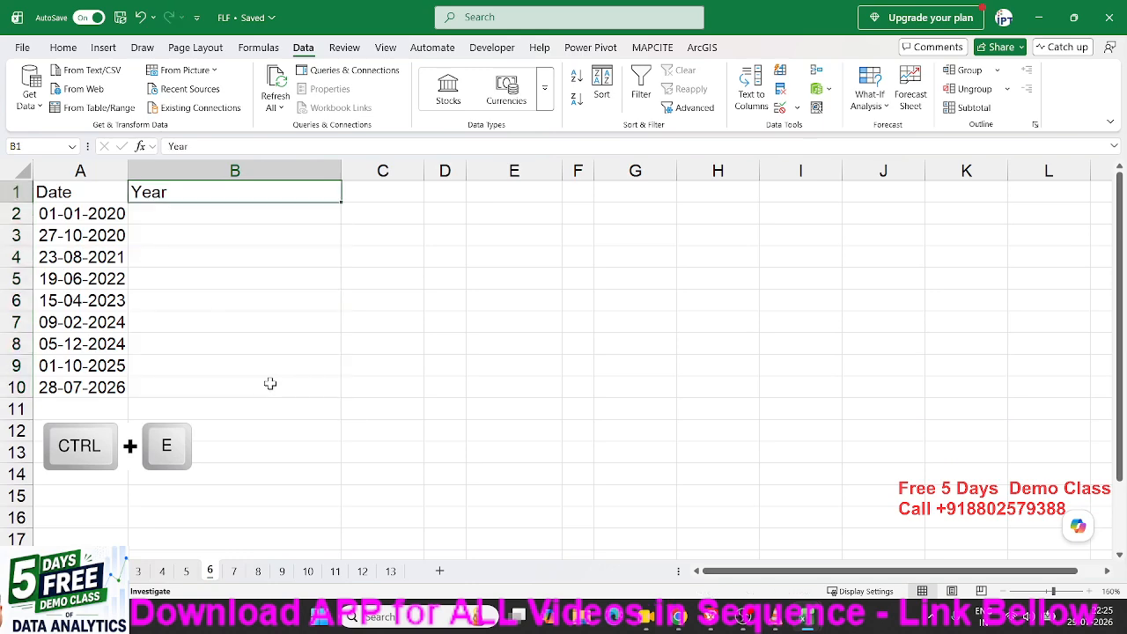
{"action": "type", "text": "2020"}
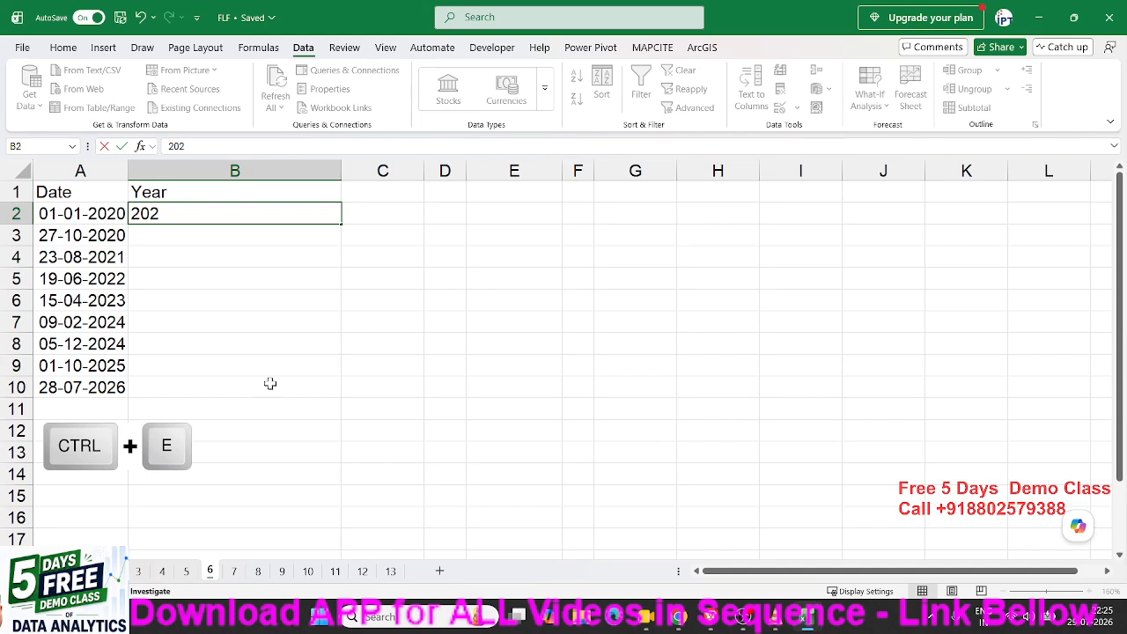
{"action": "key", "text": "Return"}
{"action": "key", "text": "Up"}
{"action": "key", "text": "ctrl+e"}
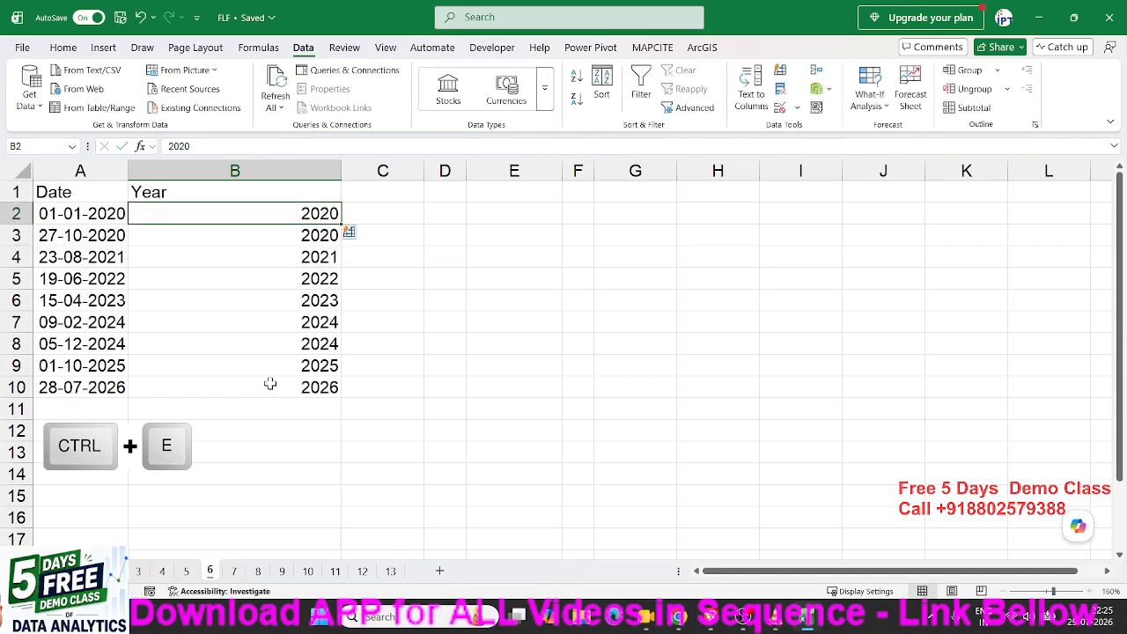
{"action": "left_click", "coordinate": [236, 572]}
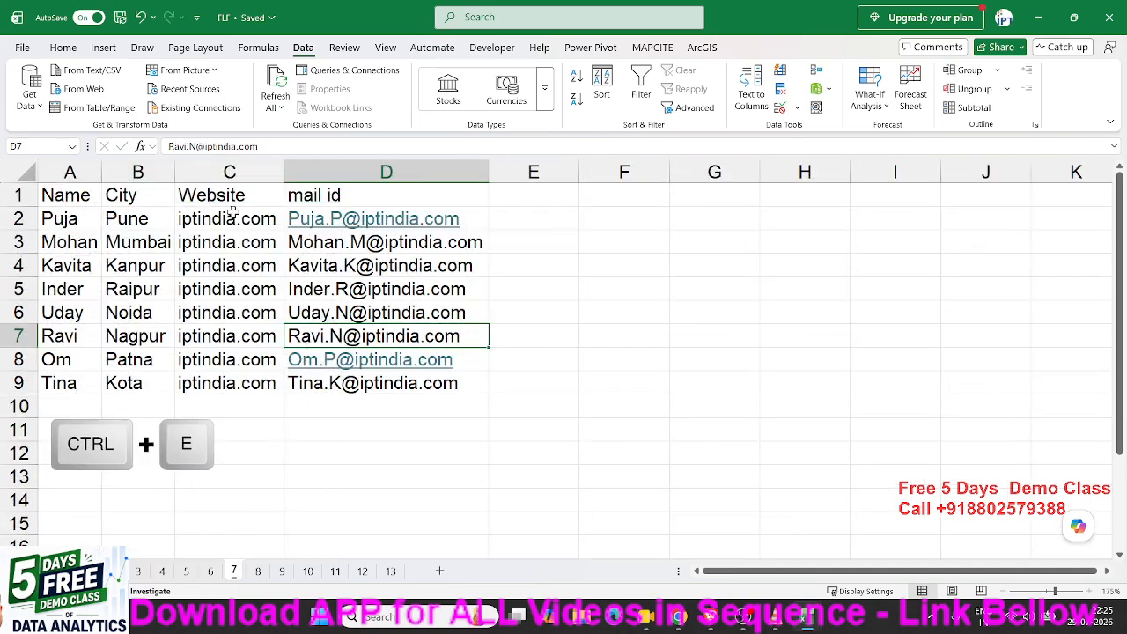
Clear the existing email addresses from D2:D9 on sheet 7.
{"action": "left_click", "coordinate": [544, 215]}
{"action": "key", "text": "Left"}
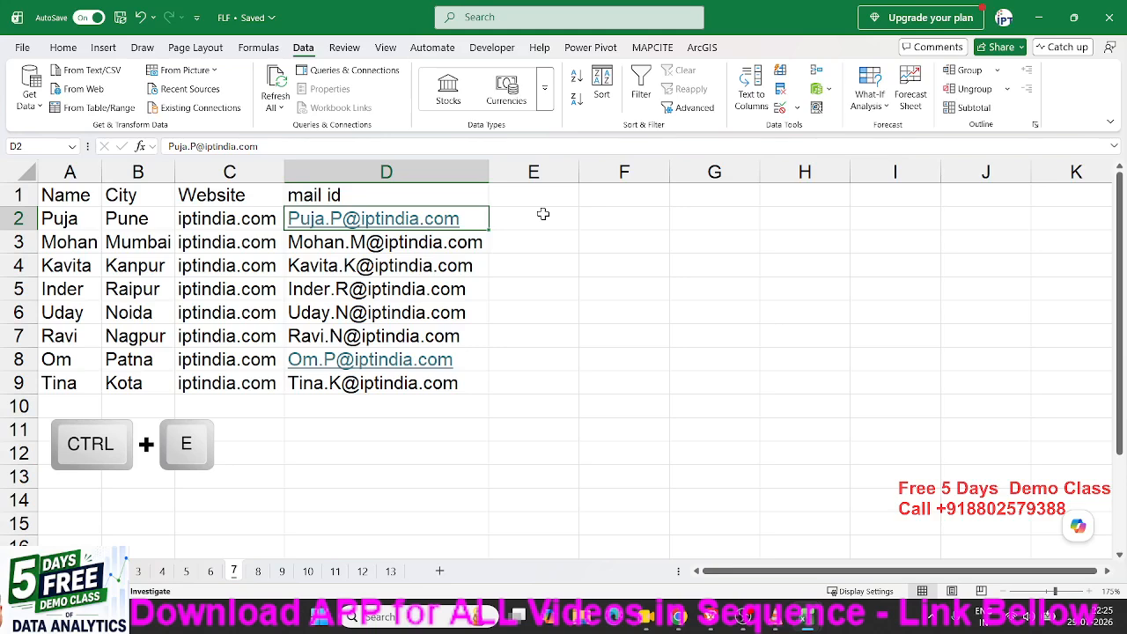
{"action": "key", "text": "ctrl+shift+Down"}
{"action": "key", "text": "Delete"}
{"action": "key", "text": "Home"}
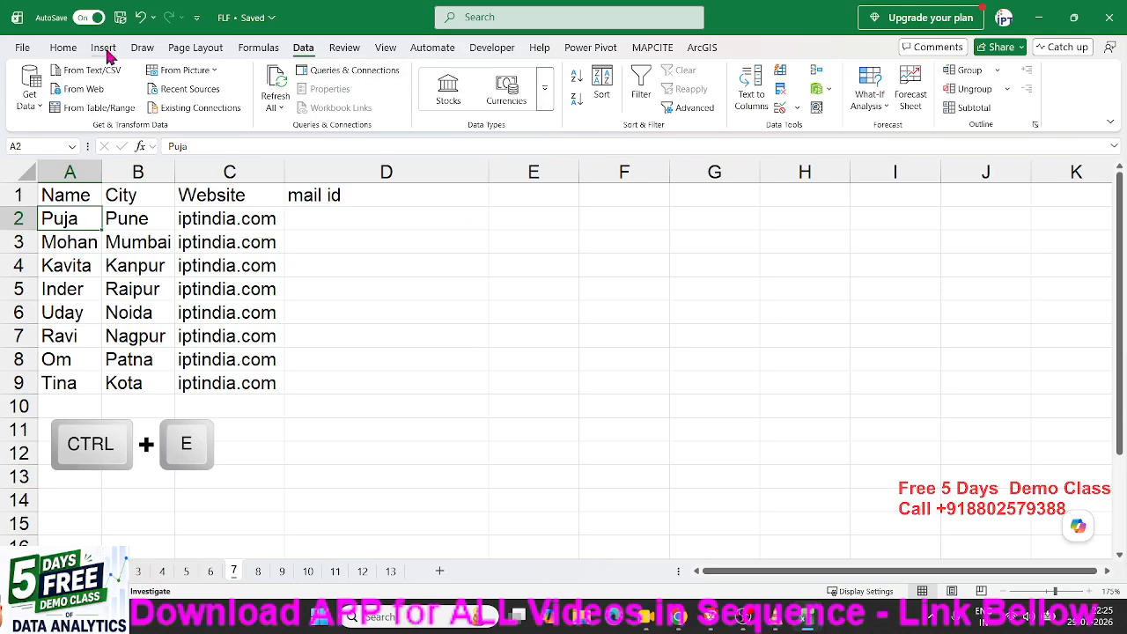
{"action": "left_click", "coordinate": [63, 48]}
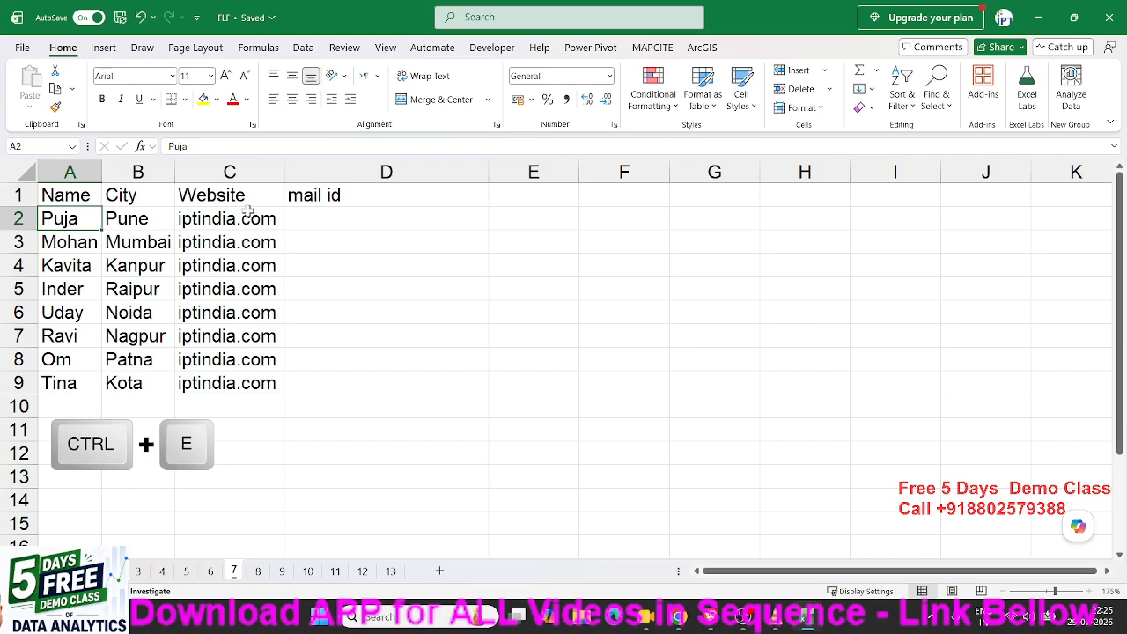
Examine the name, city and website columns, then start and abandon an example email in D2.
{"action": "left_click_drag", "start_coordinate": [89, 220], "coordinate": [227, 381]}
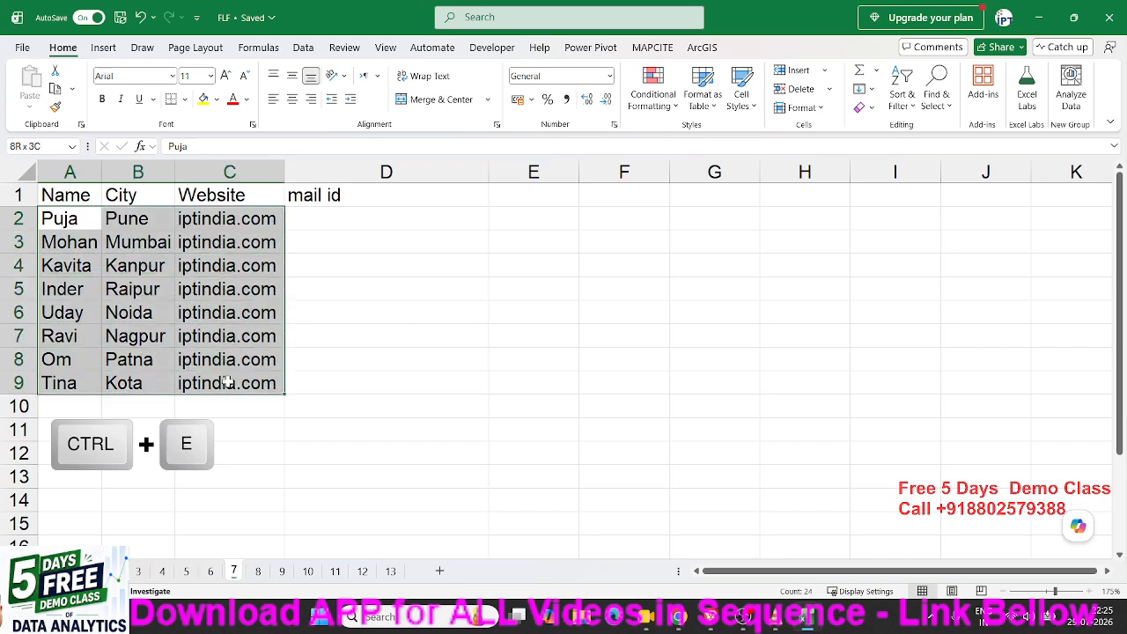
{"action": "left_click", "coordinate": [332, 223]}
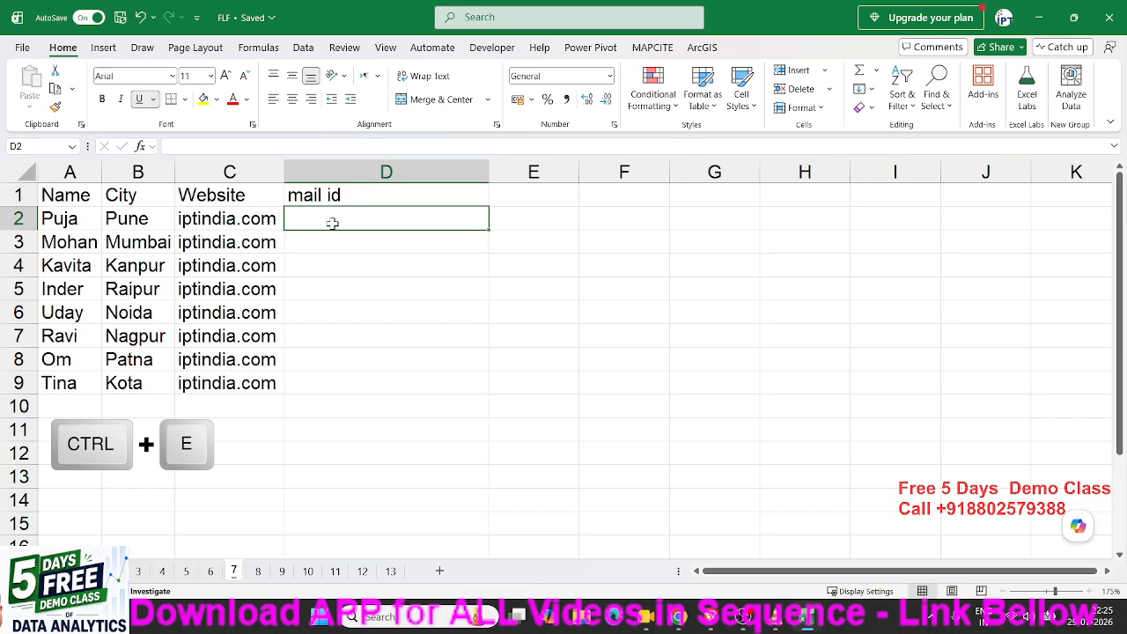
{"action": "left_click", "coordinate": [85, 224]}
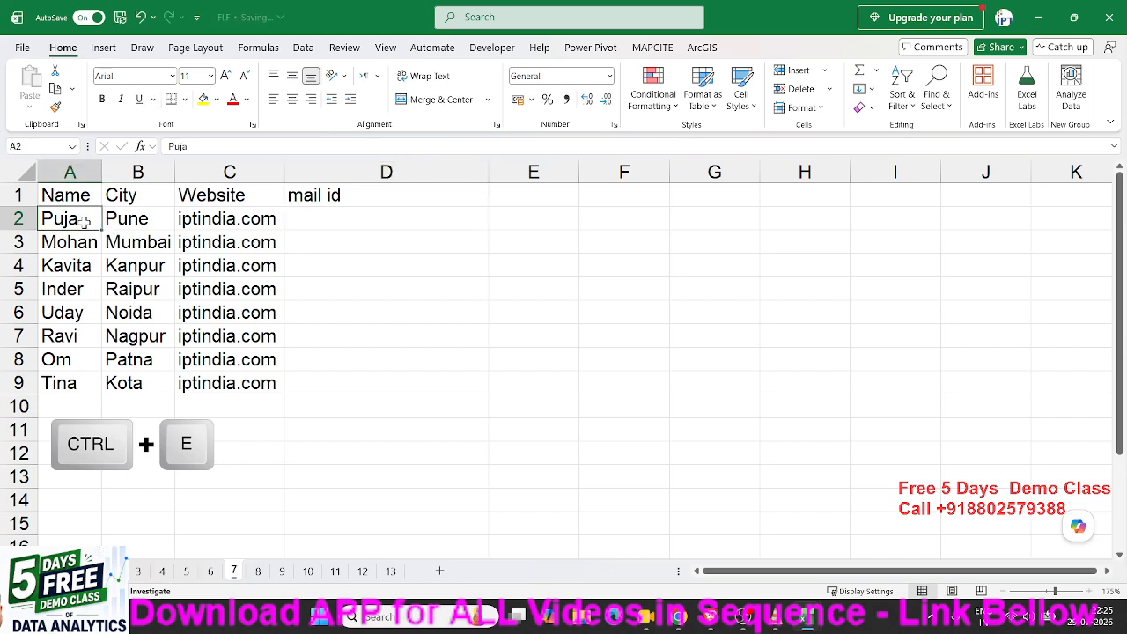
{"action": "left_click", "coordinate": [119, 222]}
{"action": "left_click", "coordinate": [200, 224]}
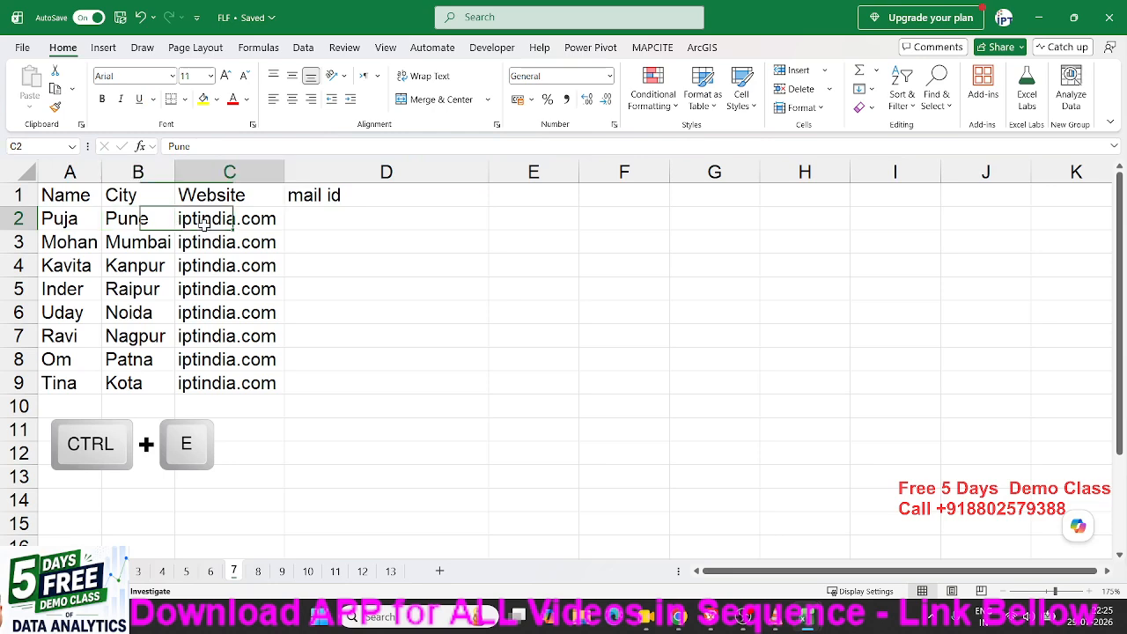
{"action": "left_click", "coordinate": [113, 225]}
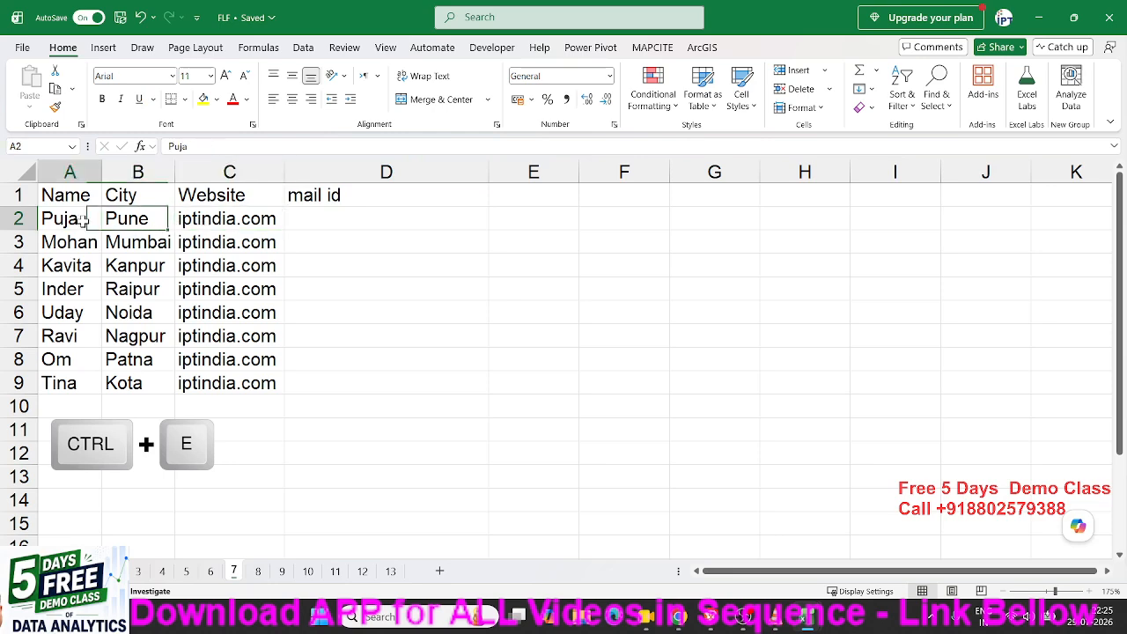
{"action": "left_click_drag", "start_coordinate": [83, 224], "coordinate": [238, 220]}
{"action": "left_click", "coordinate": [306, 217]}
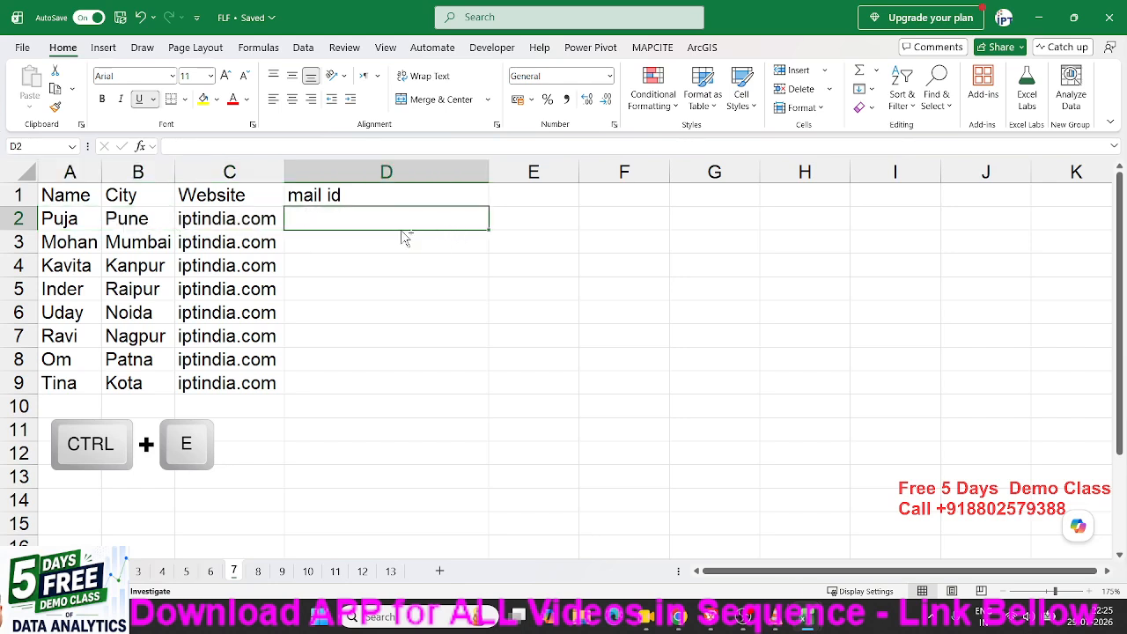
{"action": "type", "text": "P"}
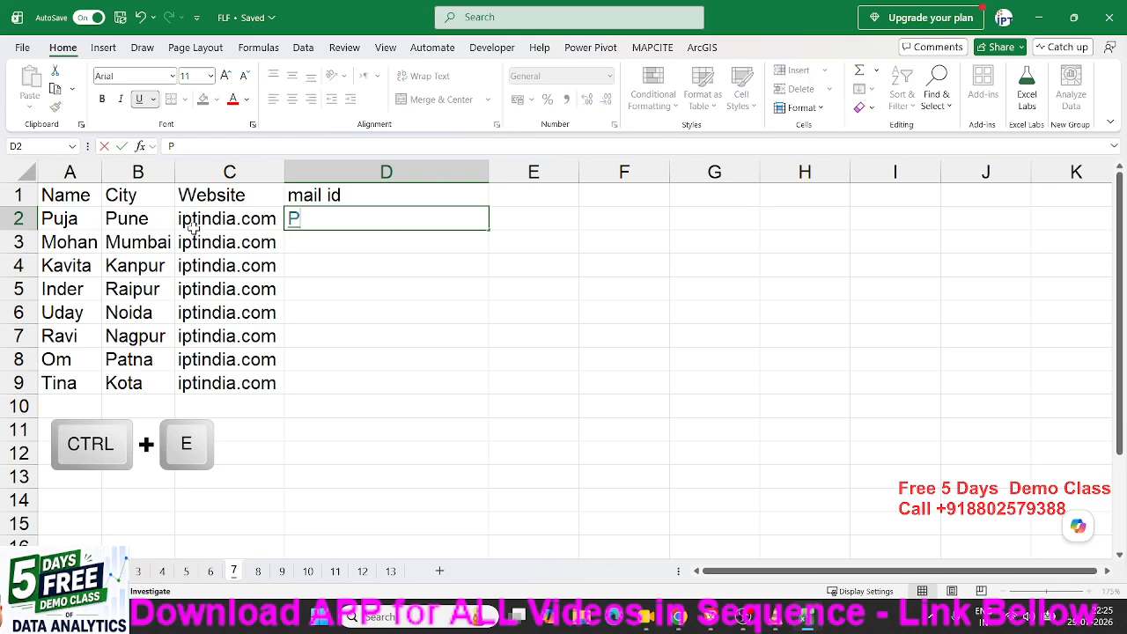
{"action": "type", "text": "uja."}
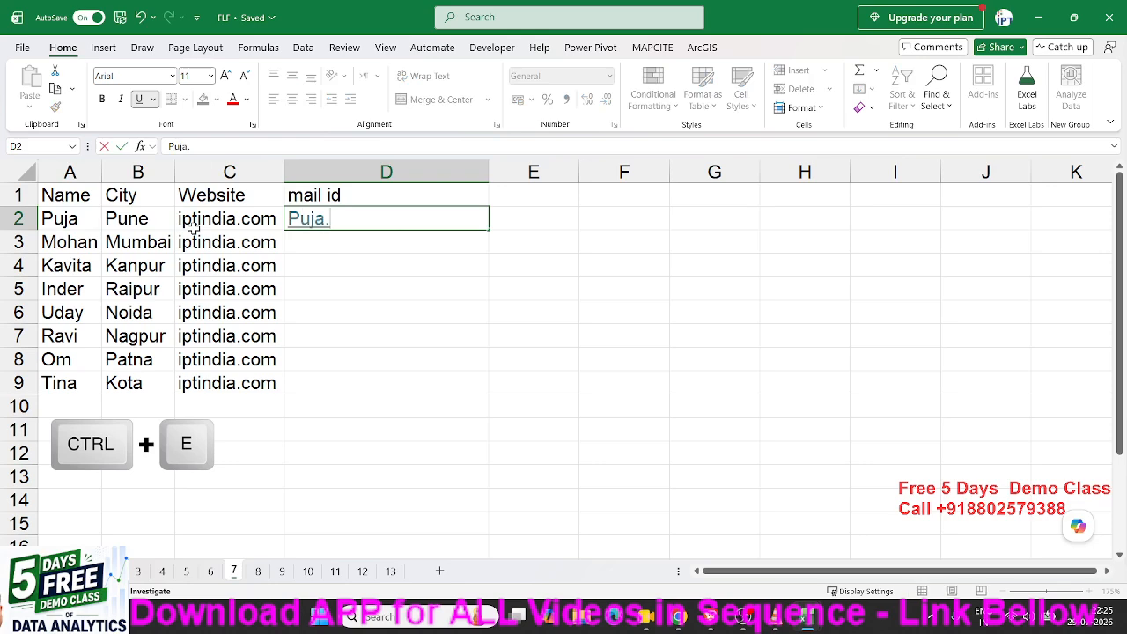
{"action": "type", "text": "P"}
{"action": "key", "text": "Escape"}
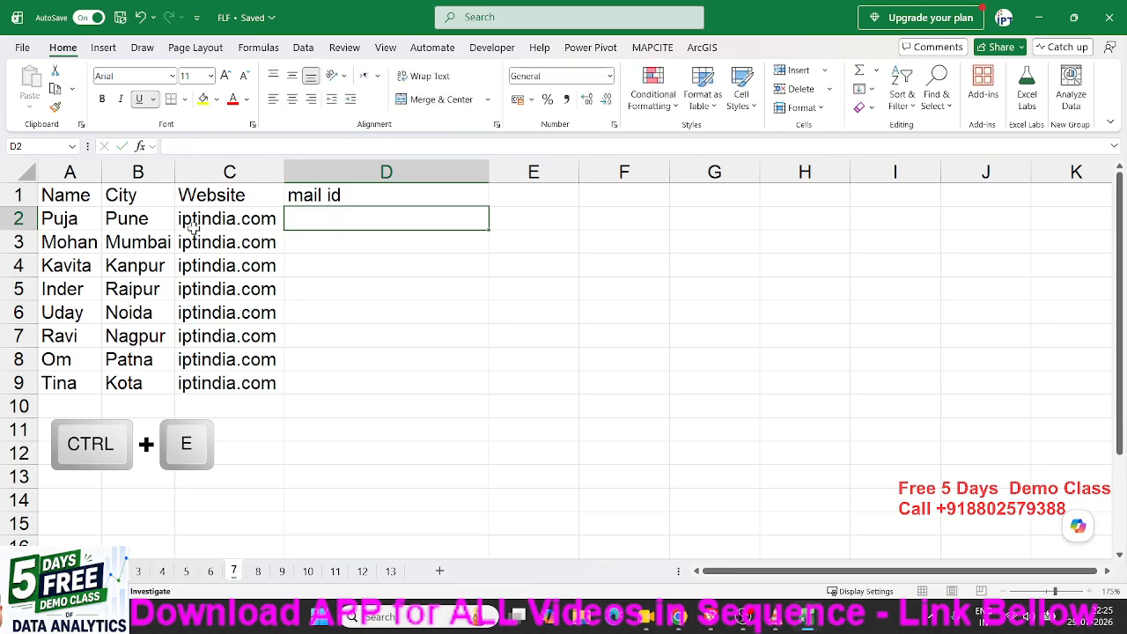
{"action": "left_click", "coordinate": [119, 360]}
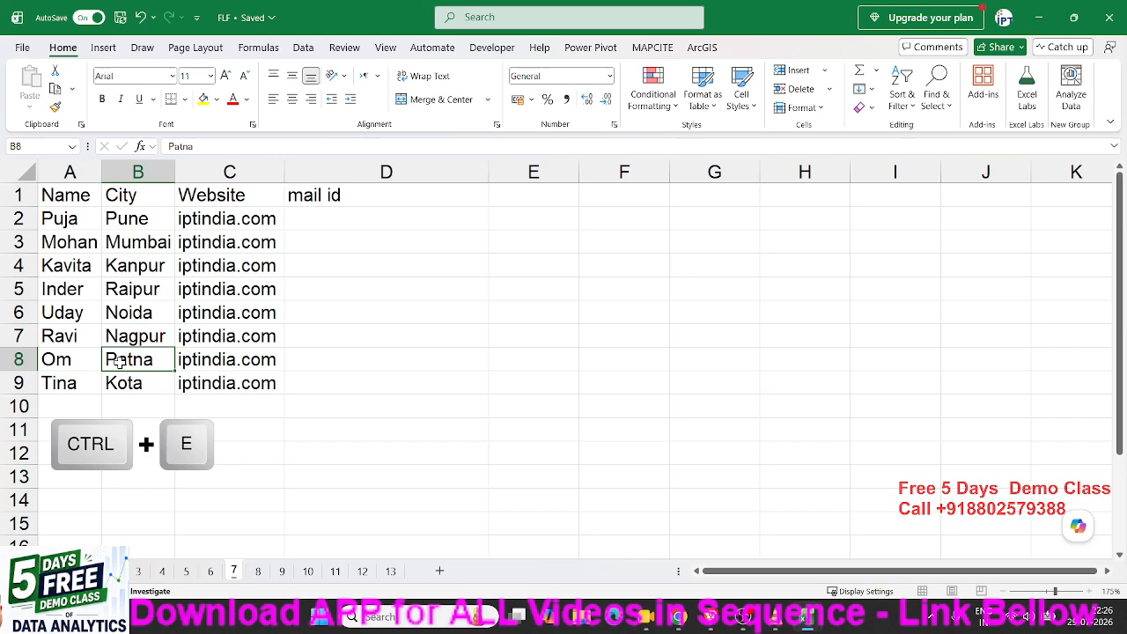
{"action": "left_click", "coordinate": [318, 361]}
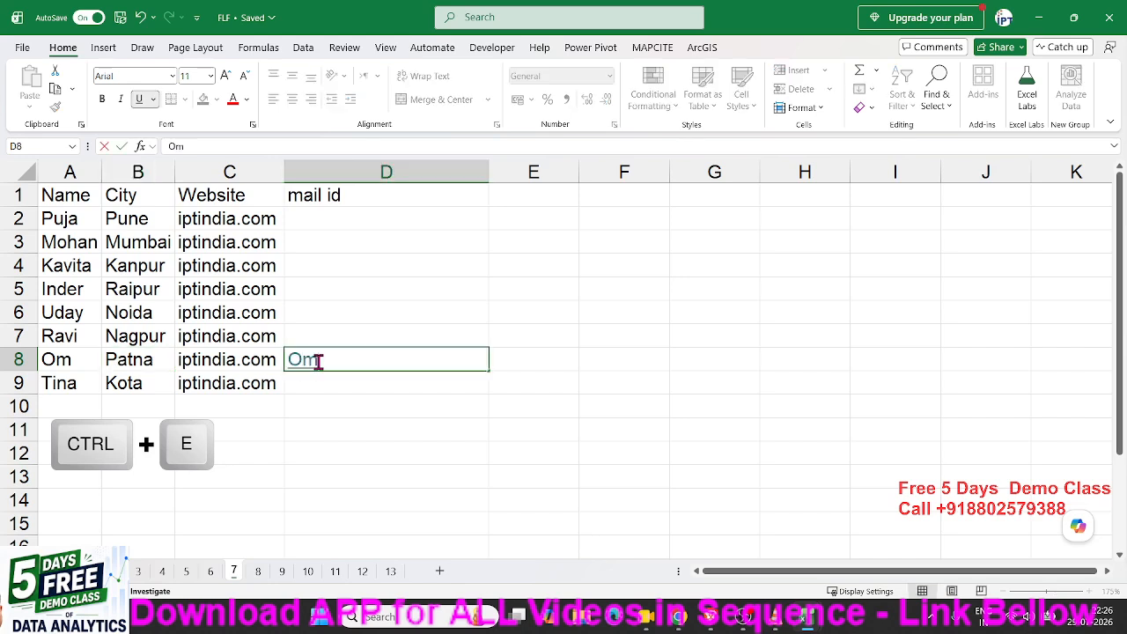
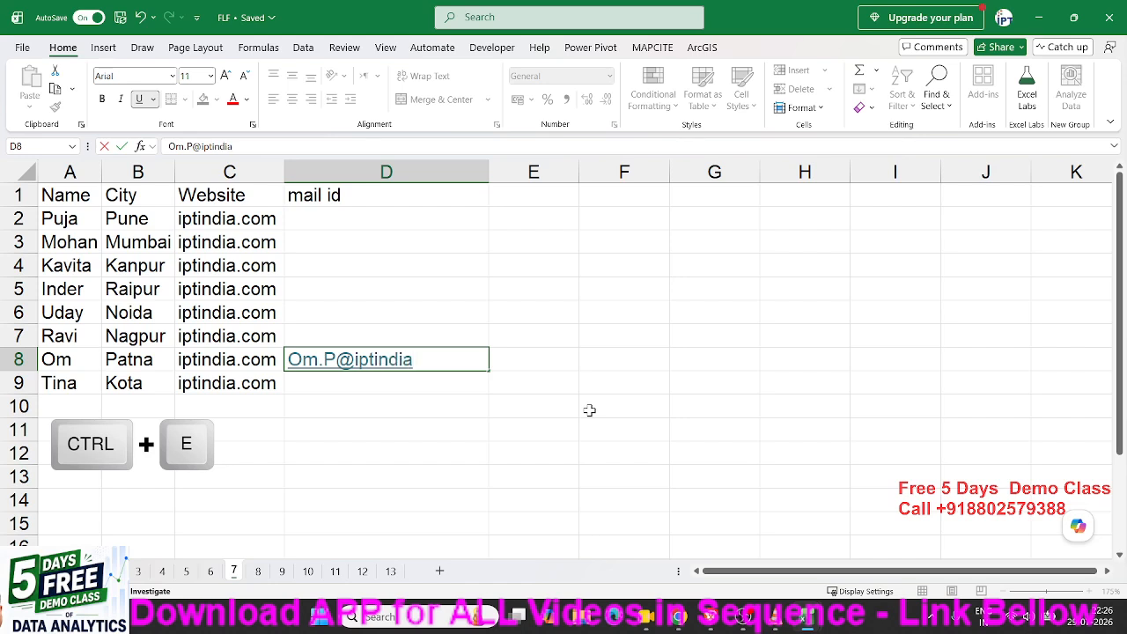
{"action": "key", "text": "Return"}
{"action": "key", "text": "Up"}
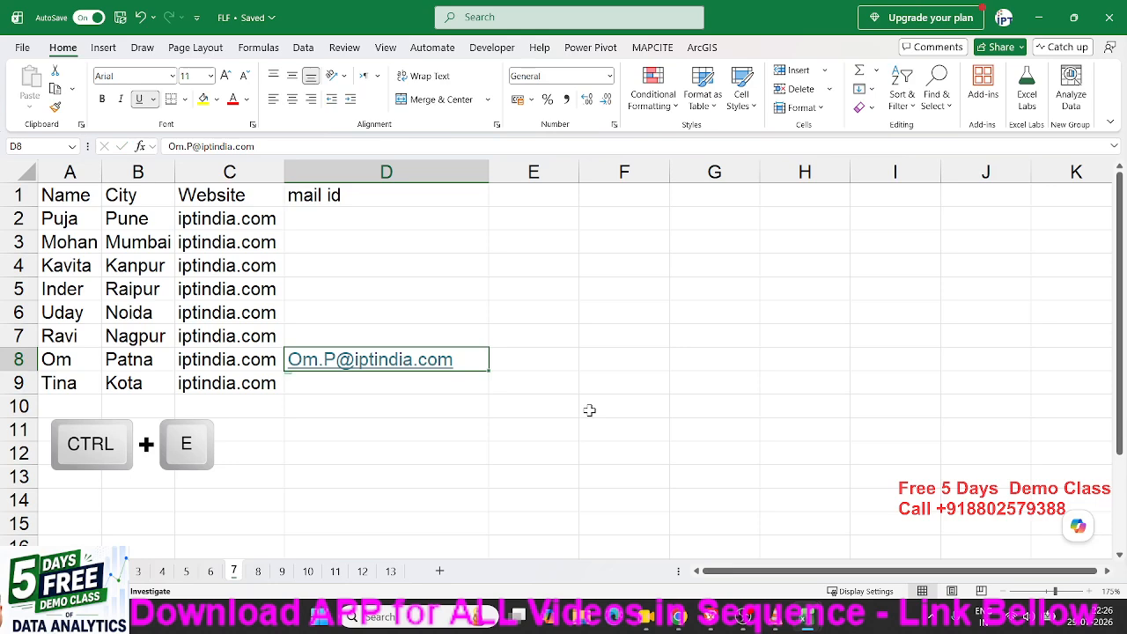
{"action": "key", "text": "ctrl+e"}
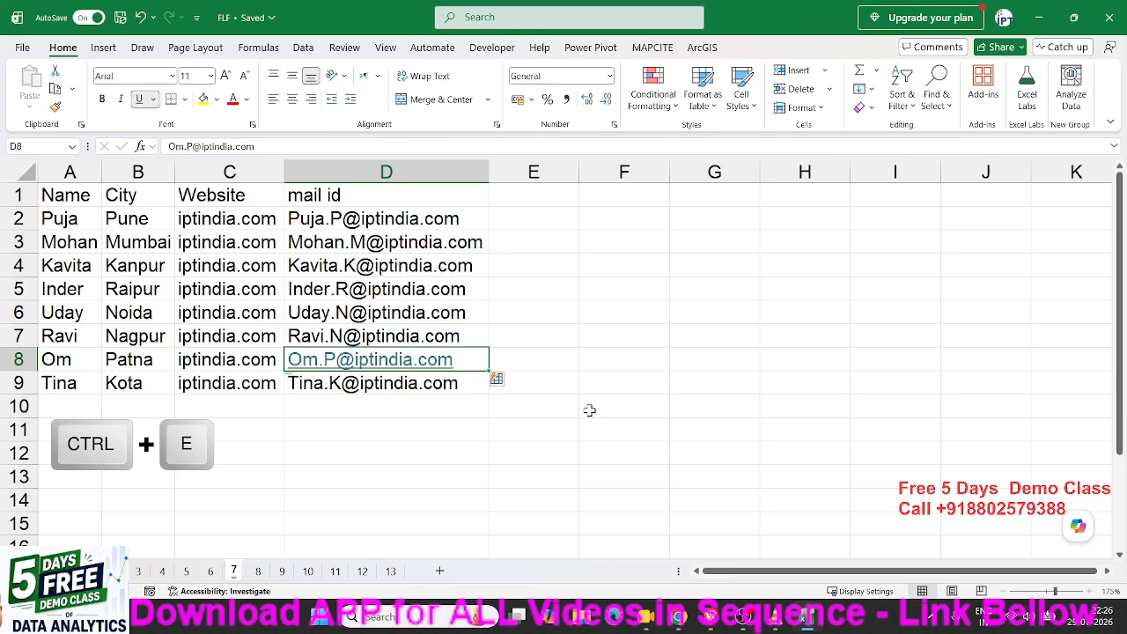
{"action": "left_click", "coordinate": [457, 246]}
{"action": "left_click", "coordinate": [442, 293]}
{"action": "left_click", "coordinate": [440, 313]}
{"action": "left_click", "coordinate": [440, 335]}
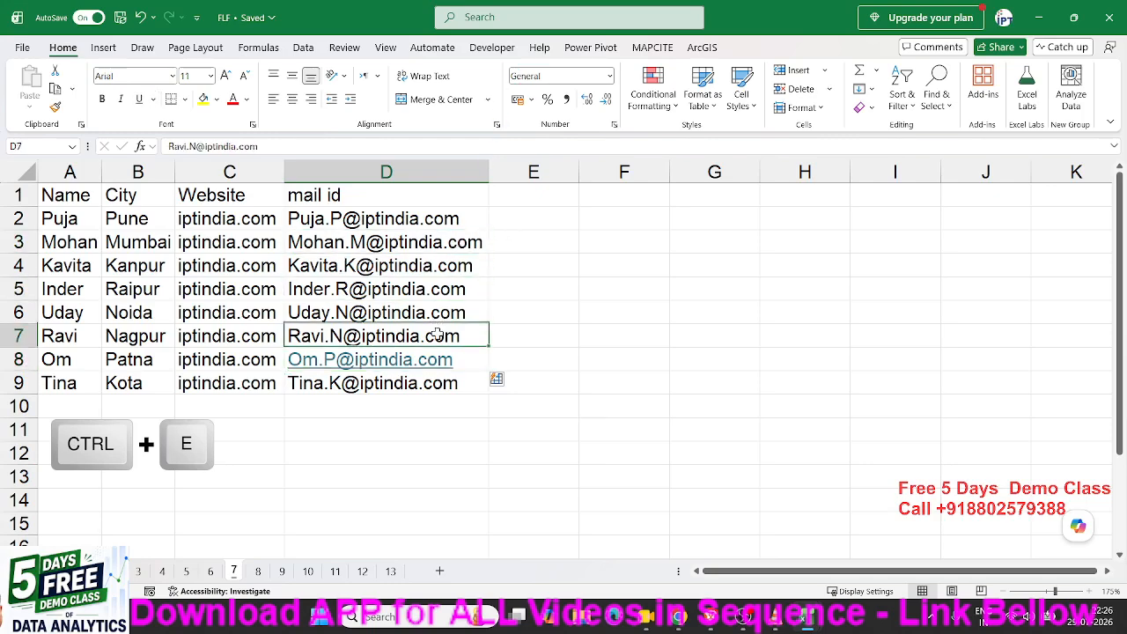
Switch to sheet 8 and select the Full Name values B2:B5.
{"action": "left_click", "coordinate": [257, 571]}
{"action": "left_click", "coordinate": [282, 455]}
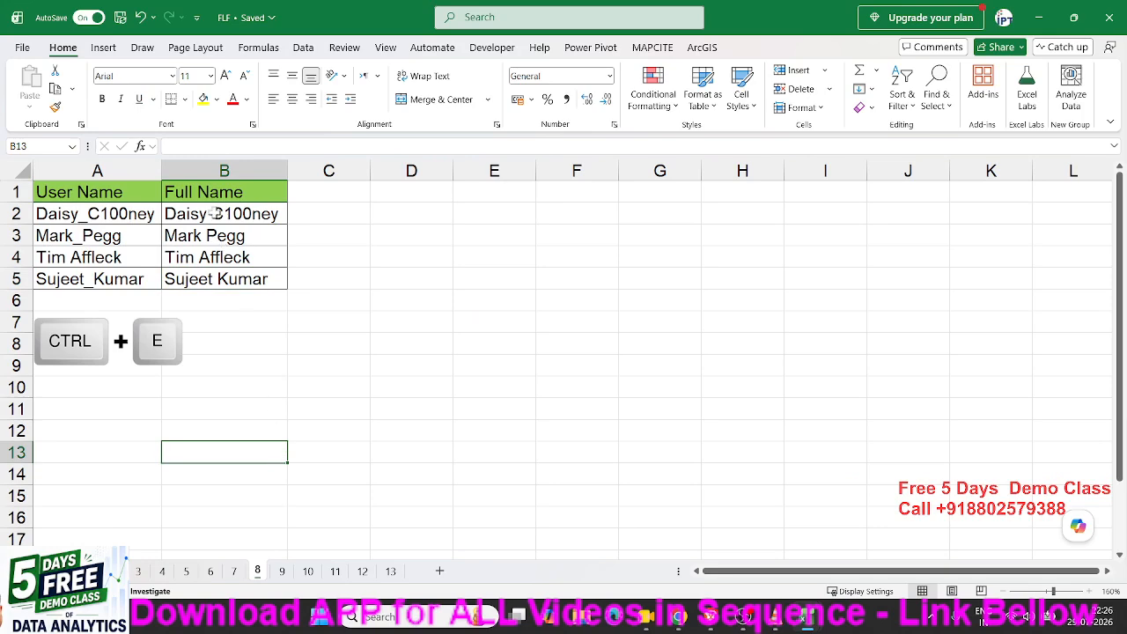
{"action": "left_click_drag", "start_coordinate": [214, 213], "coordinate": [215, 280]}
Clear the Full Name values B2:B5 and select the user names A2:A5.
{"action": "key", "text": "Delete"}
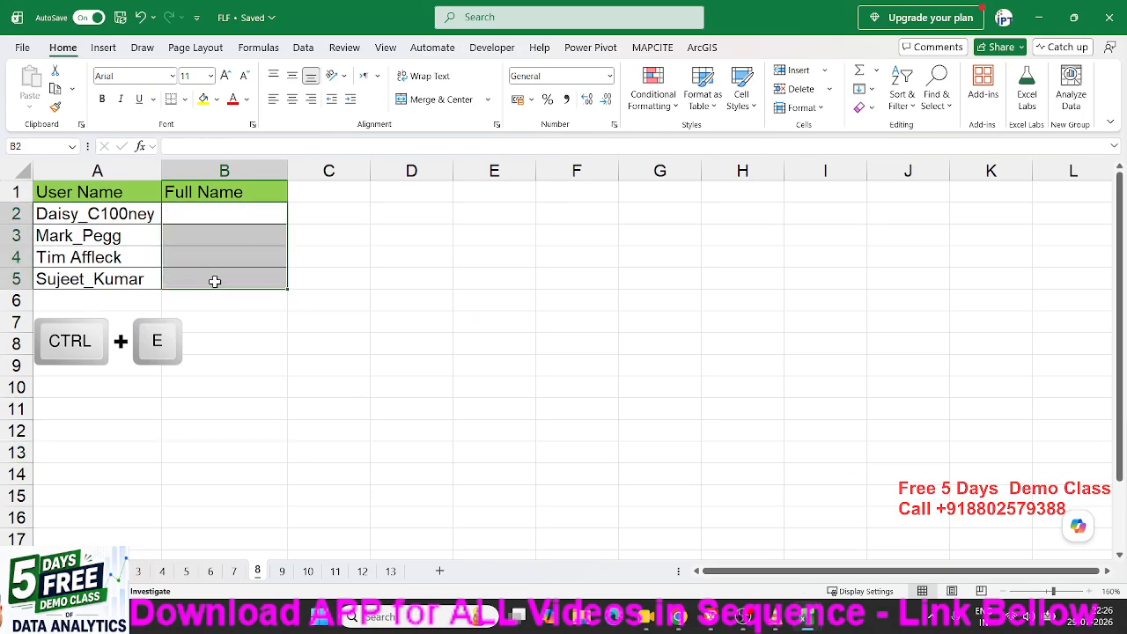
{"action": "key", "text": "Left"}
{"action": "key", "text": "Down"}
{"action": "key", "text": "Down"}
{"action": "key", "text": "Down"}
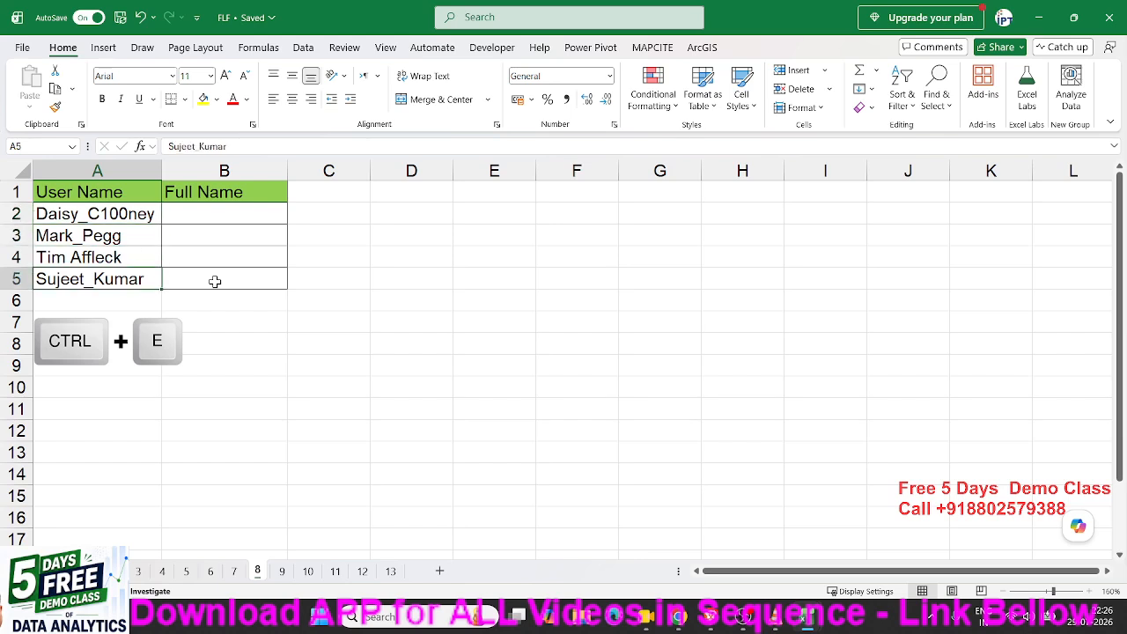
{"action": "key", "text": "Up"}
{"action": "key", "text": "Up"}
{"action": "key", "text": "Up"}
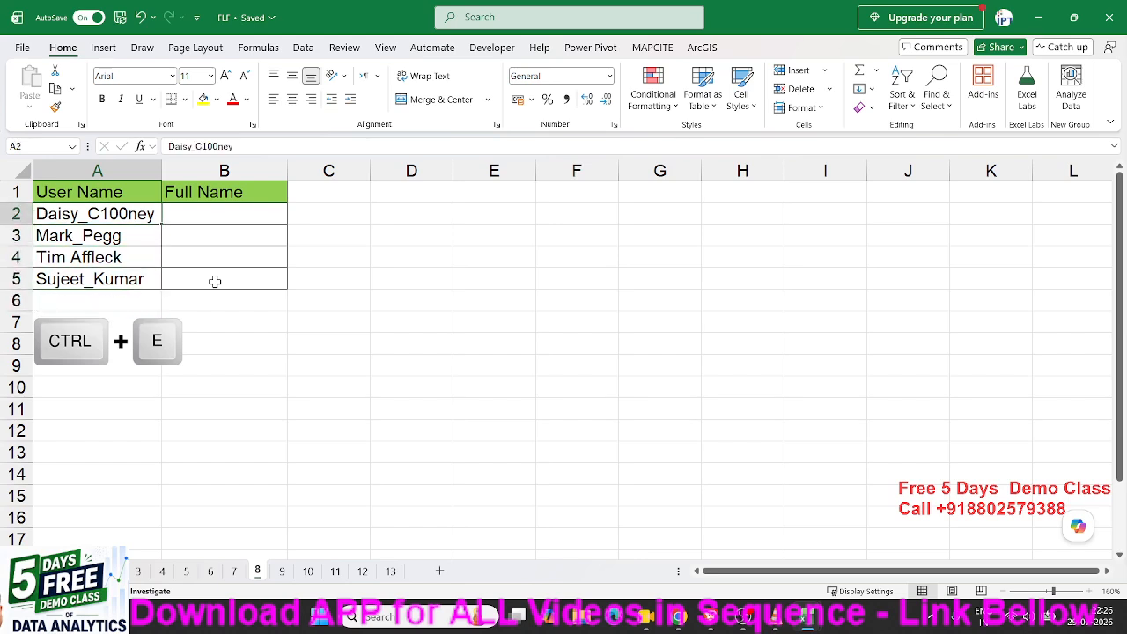
{"action": "key", "text": "Down"}
{"action": "key", "text": "Down"}
{"action": "key", "text": "Down"}
{"action": "key", "text": "Down"}
{"action": "key", "text": "Right"}
{"action": "key", "text": "Up"}
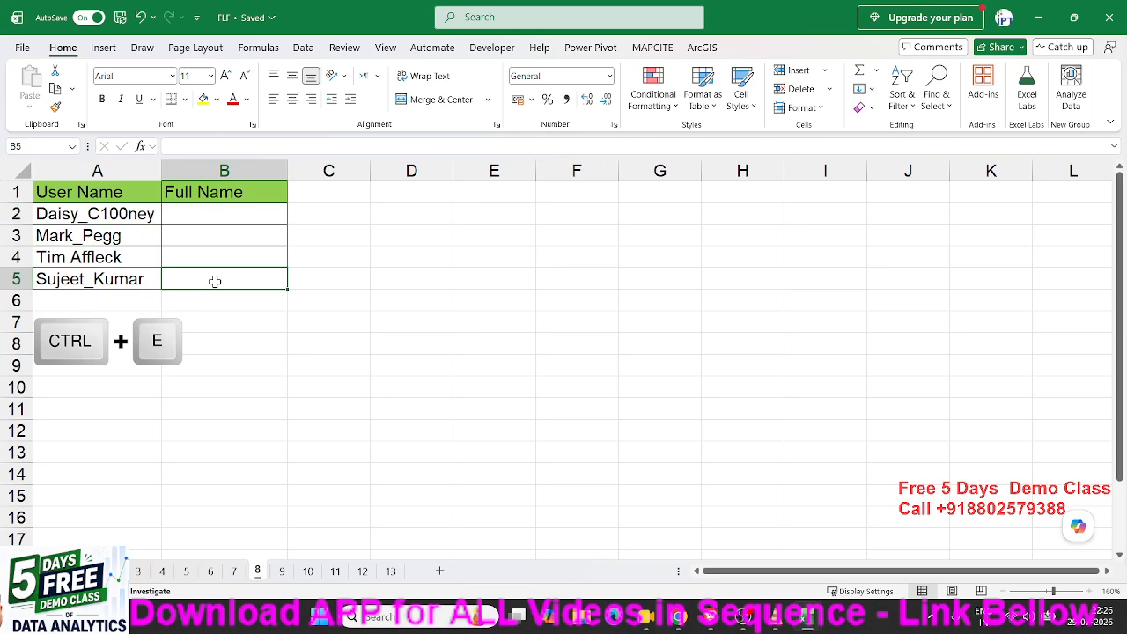
{"action": "key", "text": "Left"}
{"action": "key", "text": "ctrl+shift+Up"}
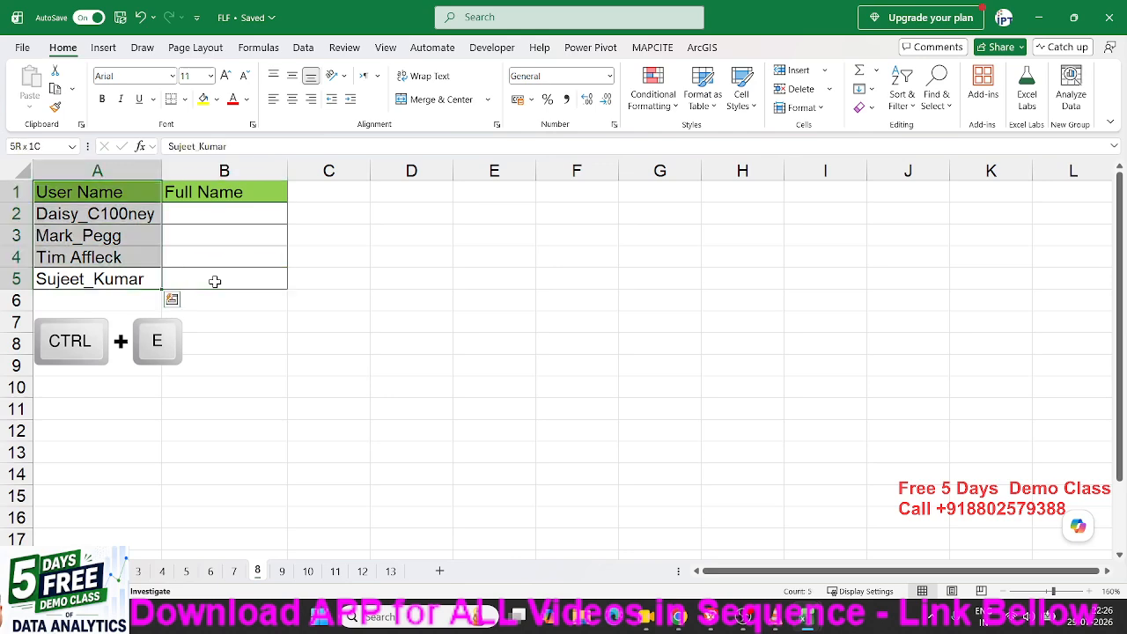
{"action": "key", "text": "shift+Right"}
{"action": "key", "text": "shift+Down"}
{"action": "key", "text": "shift+Left"}
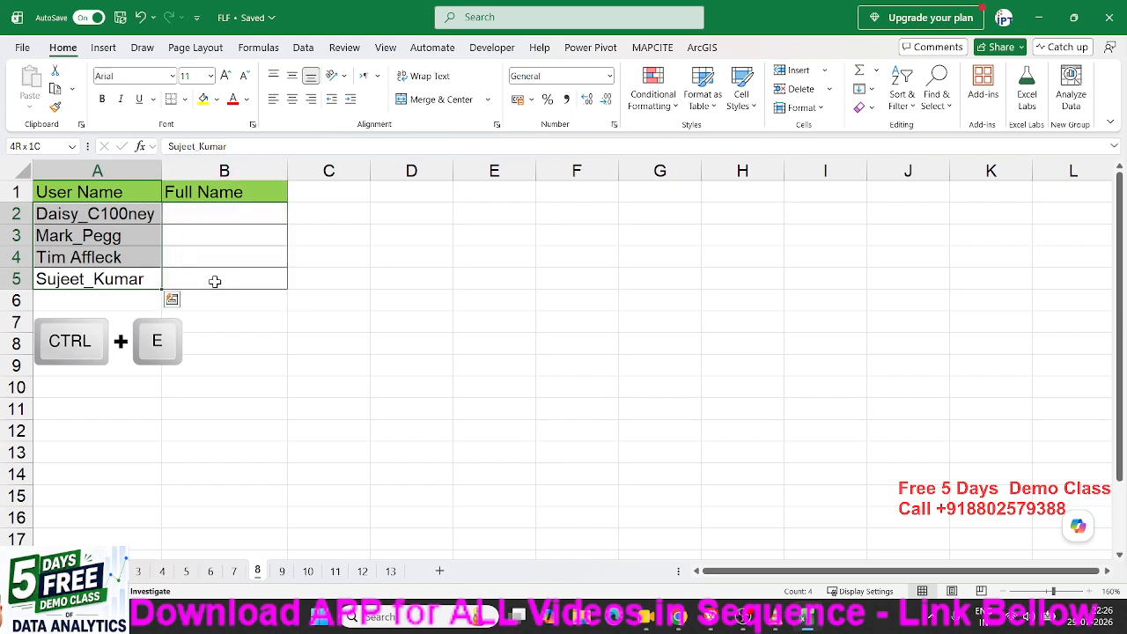
{"action": "key", "text": "shift+Down"}
{"action": "key", "text": "shift+Up"}
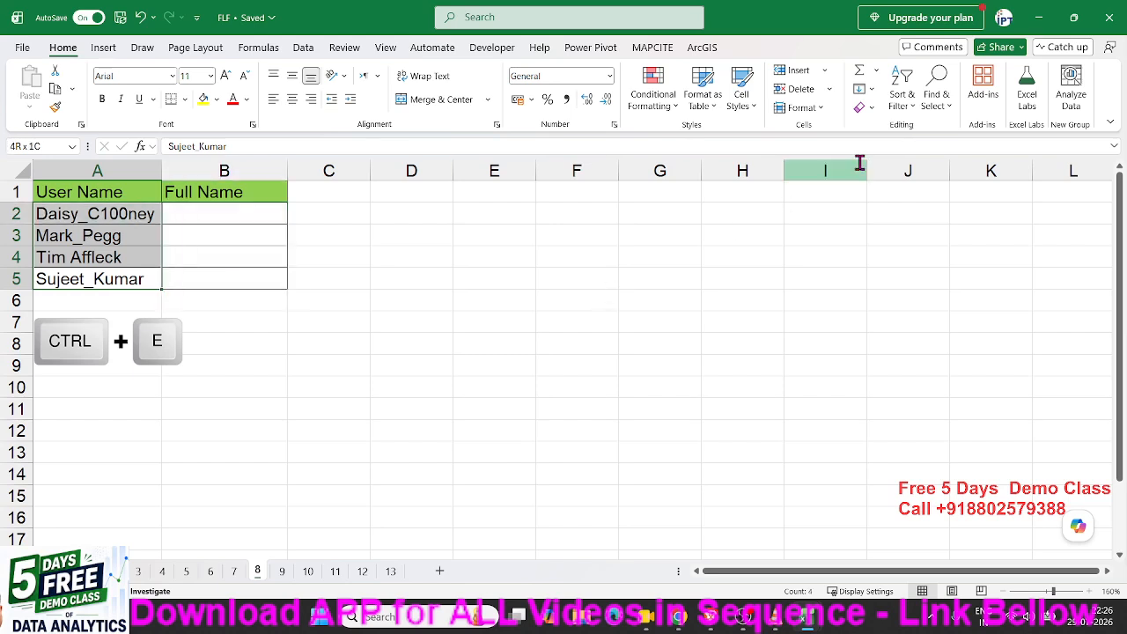
Replace every underscore in the user names with a space using Find and Replace.
{"action": "left_click", "coordinate": [940, 101]}
{"action": "left_click", "coordinate": [964, 152]}
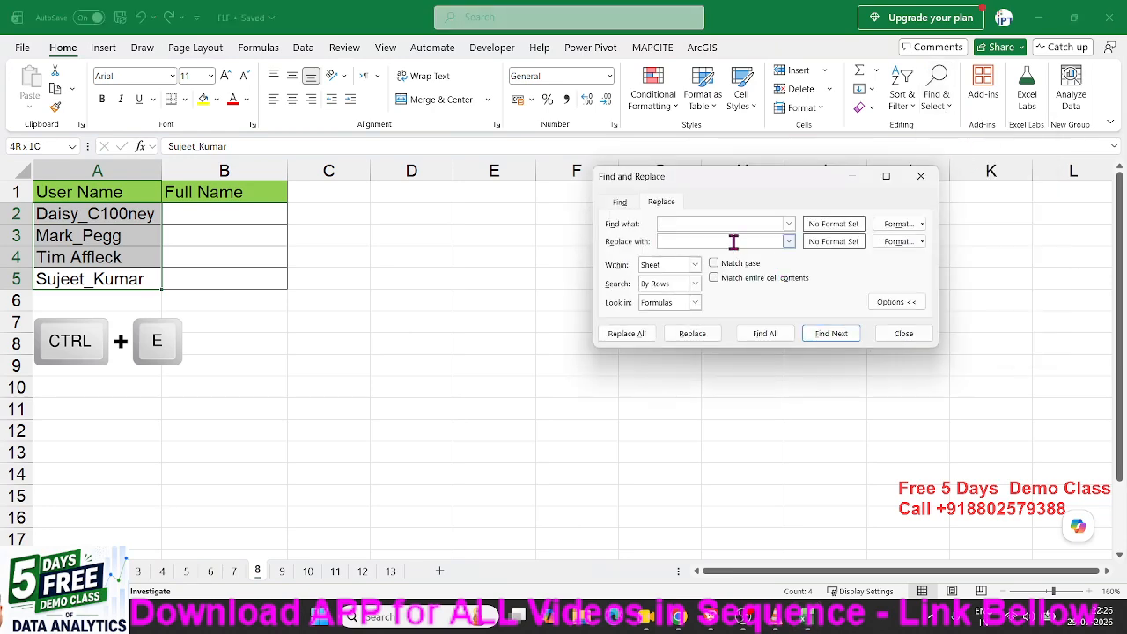
{"action": "left_click", "coordinate": [622, 334]}
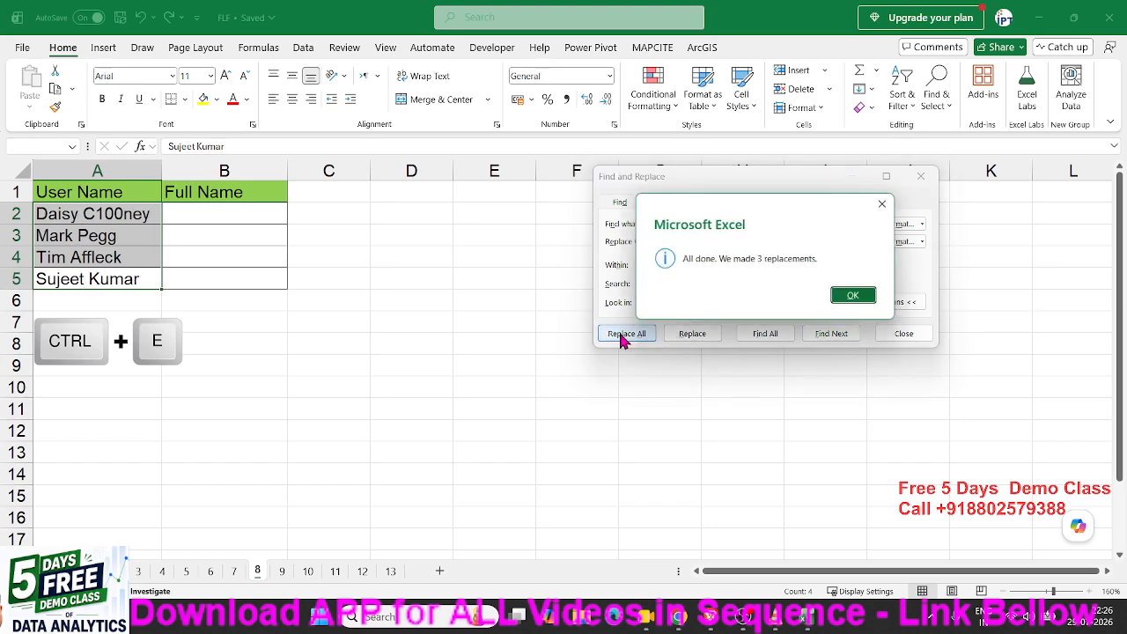
{"action": "left_click", "coordinate": [850, 297]}
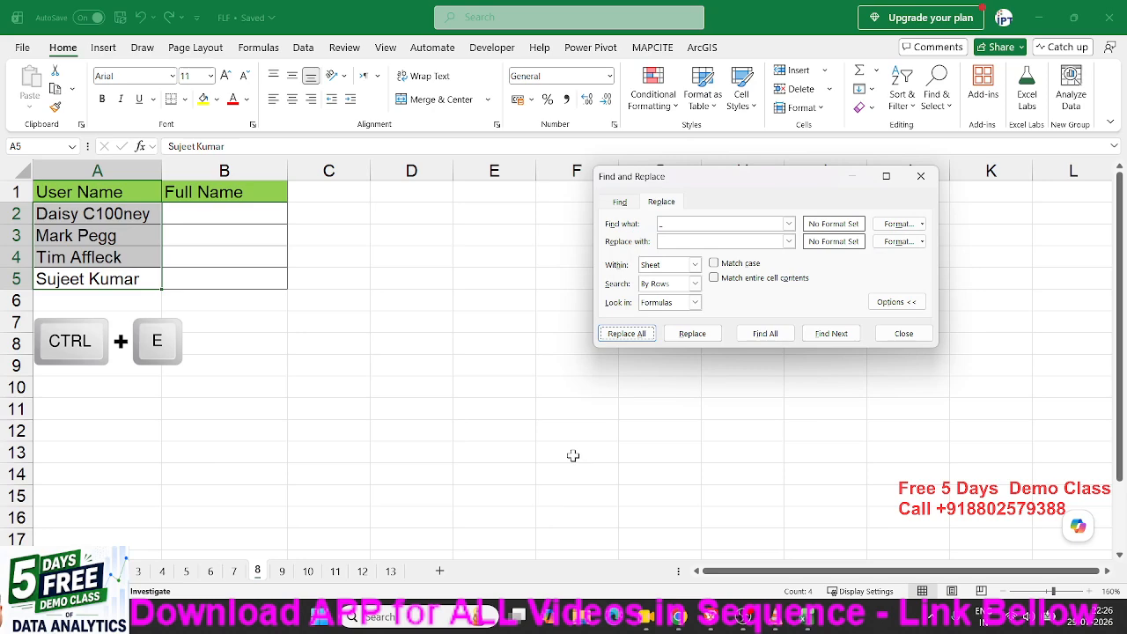
{"action": "key", "text": "Escape"}
{"action": "key", "text": "ctrl+z"}
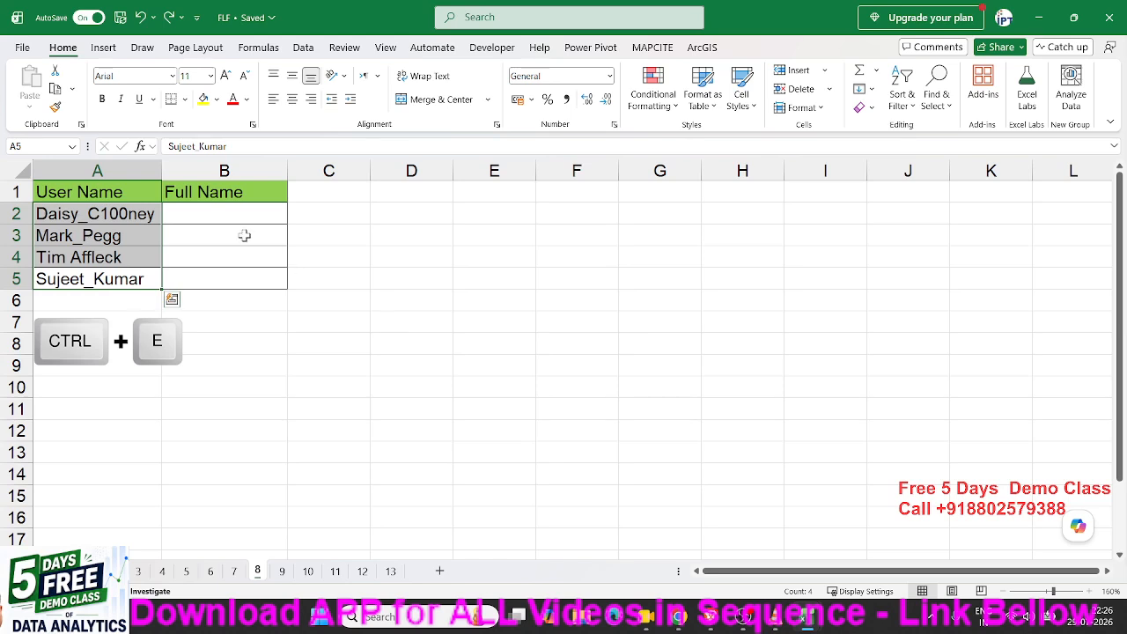
{"action": "left_click", "coordinate": [222, 270]}
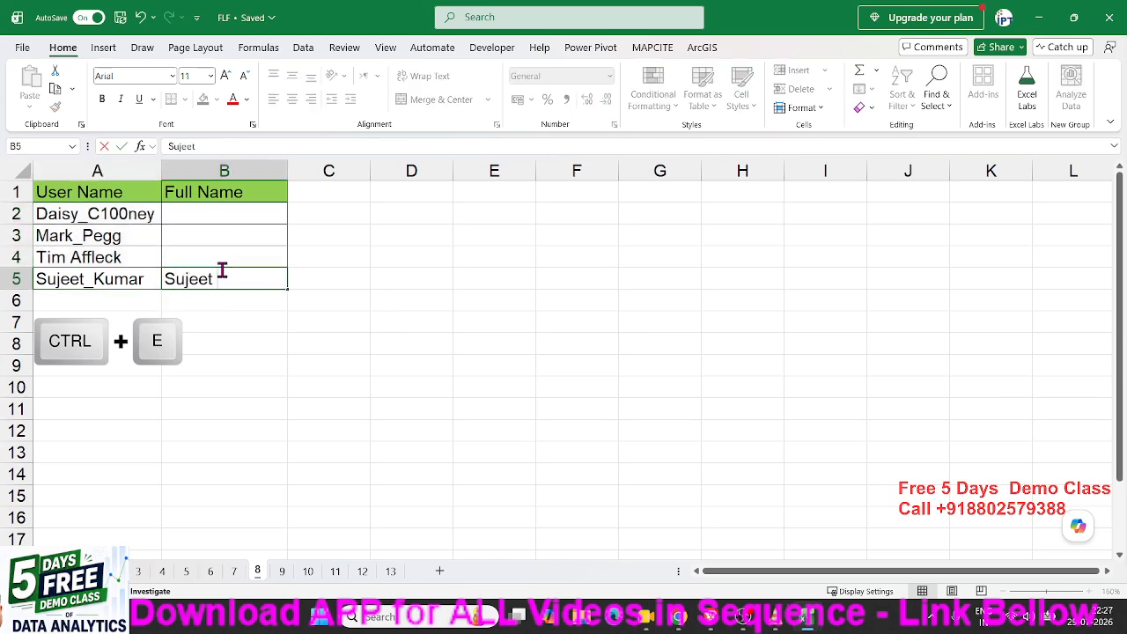
{"action": "key", "text": "Return"}
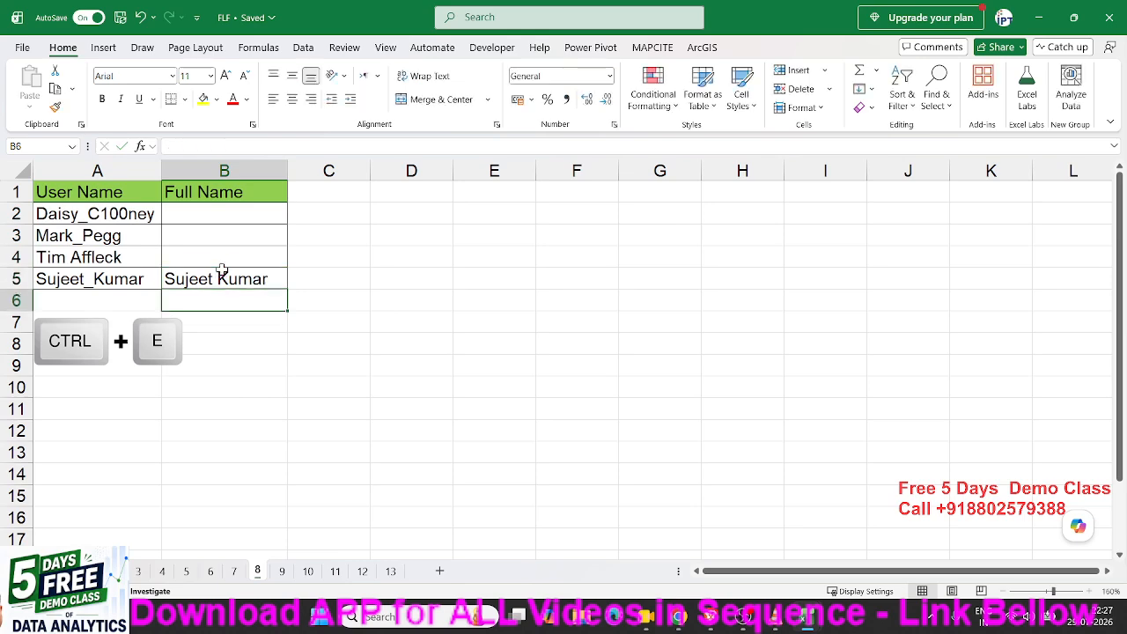
{"action": "left_click", "coordinate": [221, 269]}
{"action": "key", "text": "ctrl+e"}
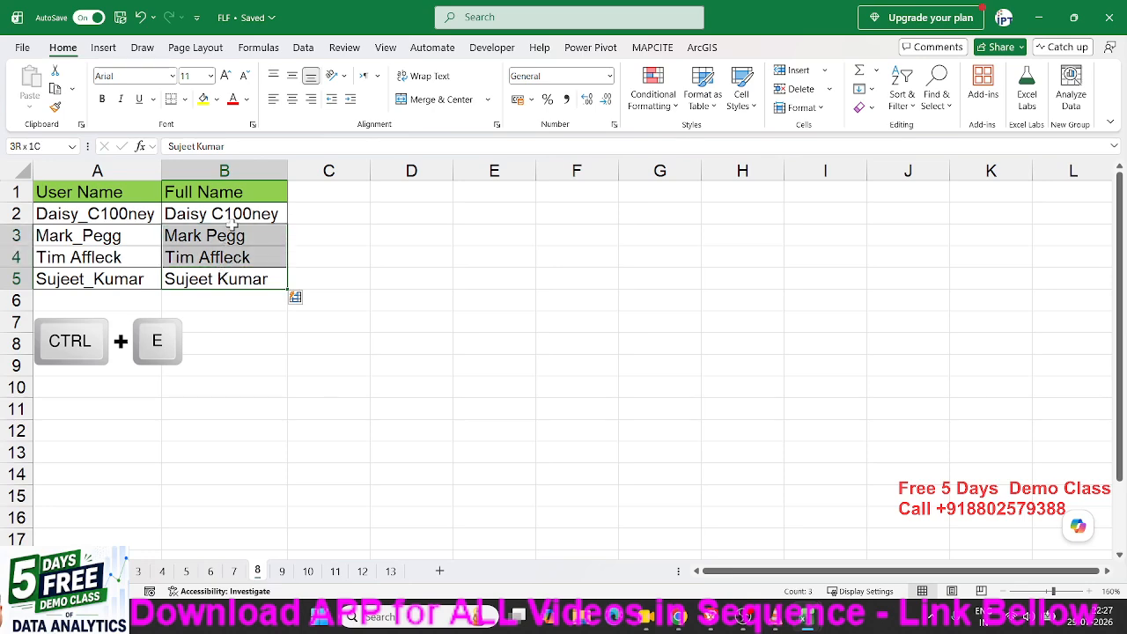
On sheet 9, clear the Date and Time values in B2:C9 and return to B2.
{"action": "left_click", "coordinate": [281, 571]}
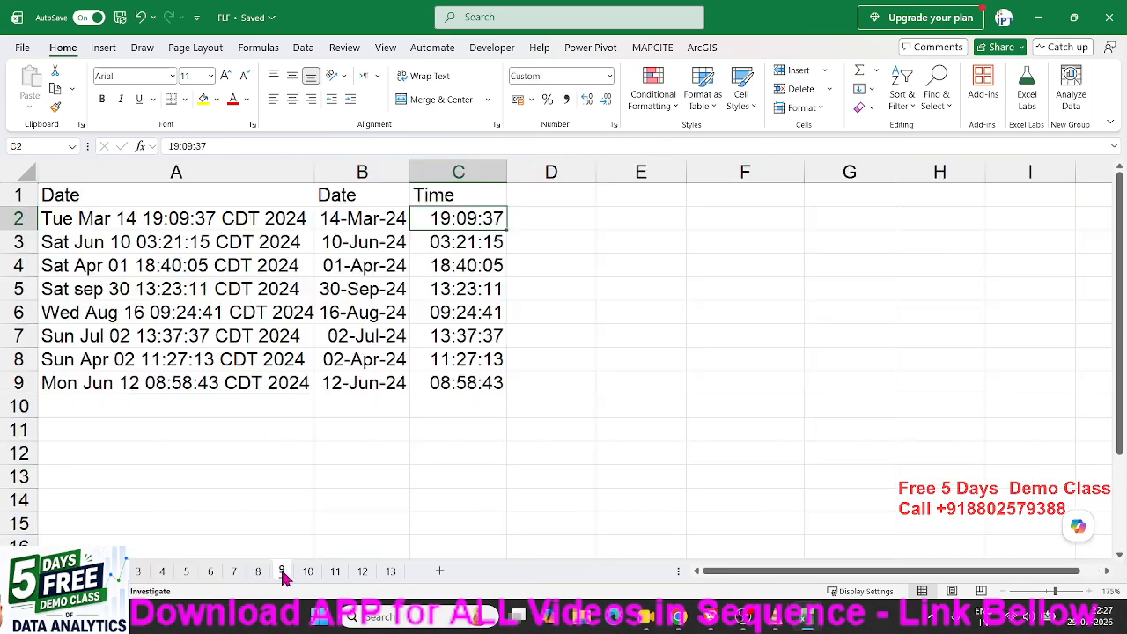
{"action": "left_click", "coordinate": [370, 228]}
{"action": "left_click_drag", "start_coordinate": [370, 228], "coordinate": [461, 381]}
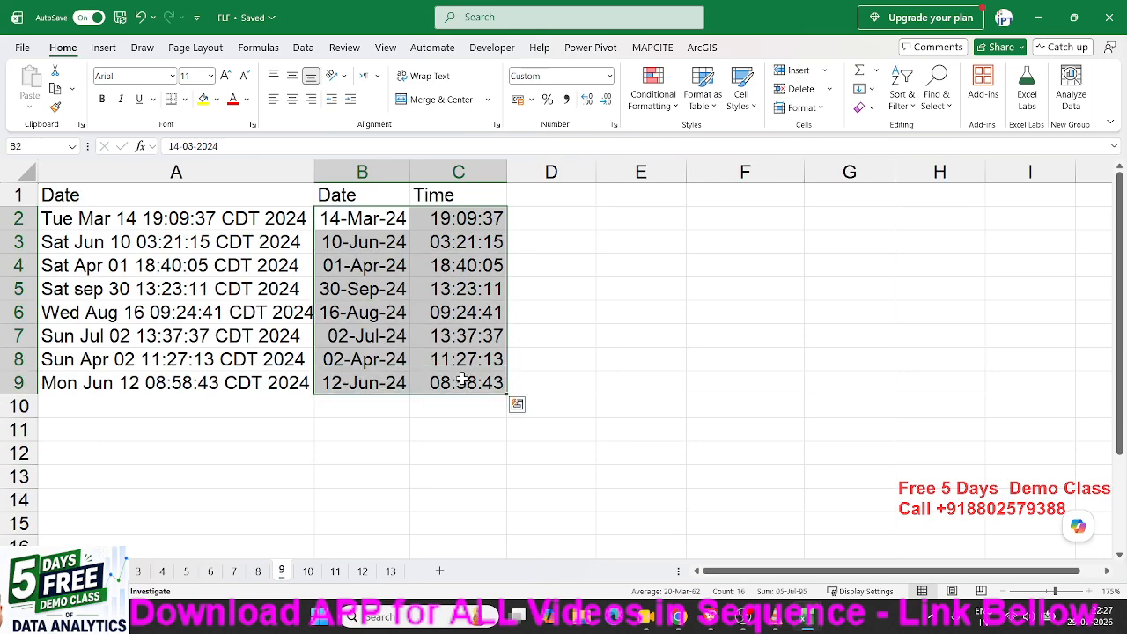
{"action": "key", "text": "Delete"}
{"action": "key", "text": "Left"}
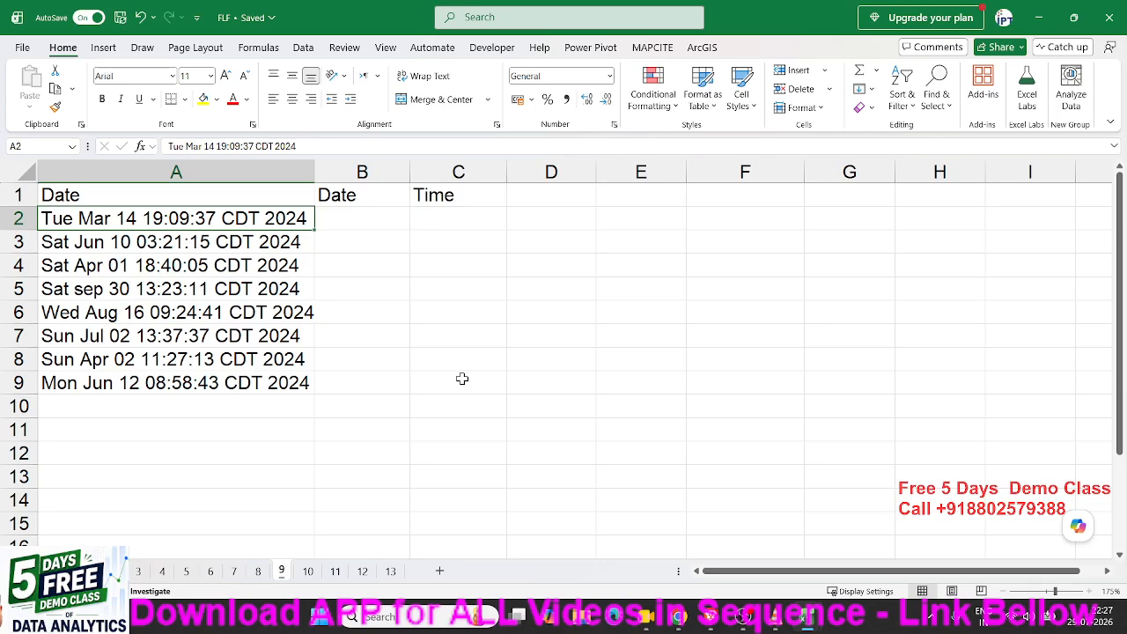
{"action": "key", "text": "shift+Down"}
{"action": "key", "text": "shift+Down"}
{"action": "key", "text": "shift+Down"}
{"action": "key", "text": "shift+Down"}
{"action": "key", "text": "shift+Down"}
{"action": "key", "text": "shift+Down"}
{"action": "key", "text": "shift+Down"}
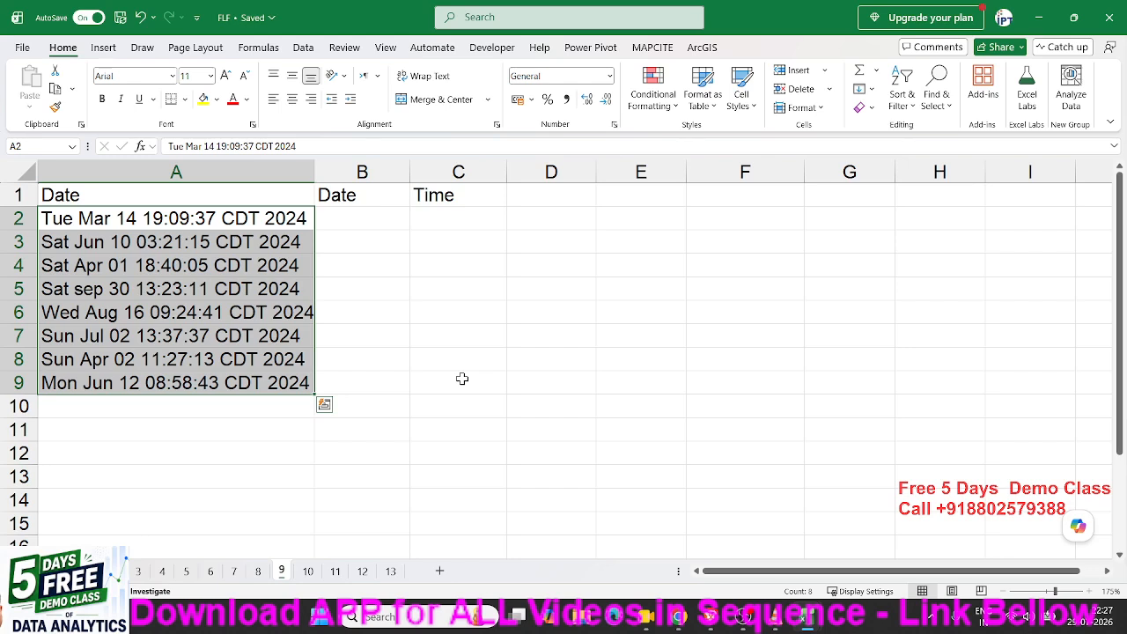
{"action": "key", "text": "Right"}
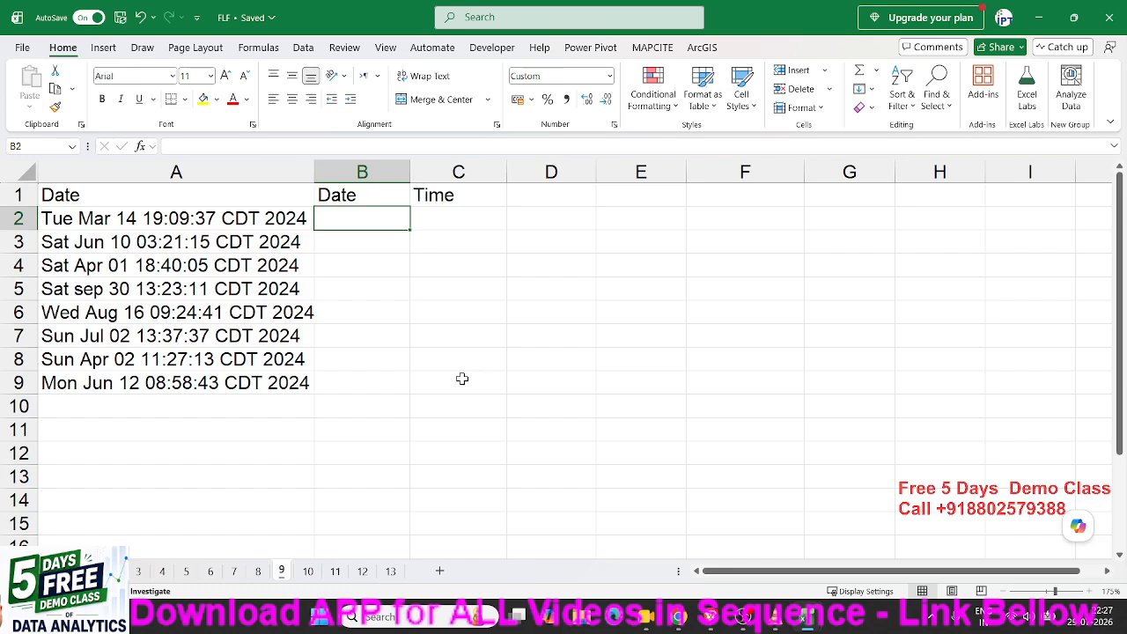
Enter 14-Mar-2024 in B2 and flash-fill the dates down to B9.
{"action": "type", "text": "14-M"}
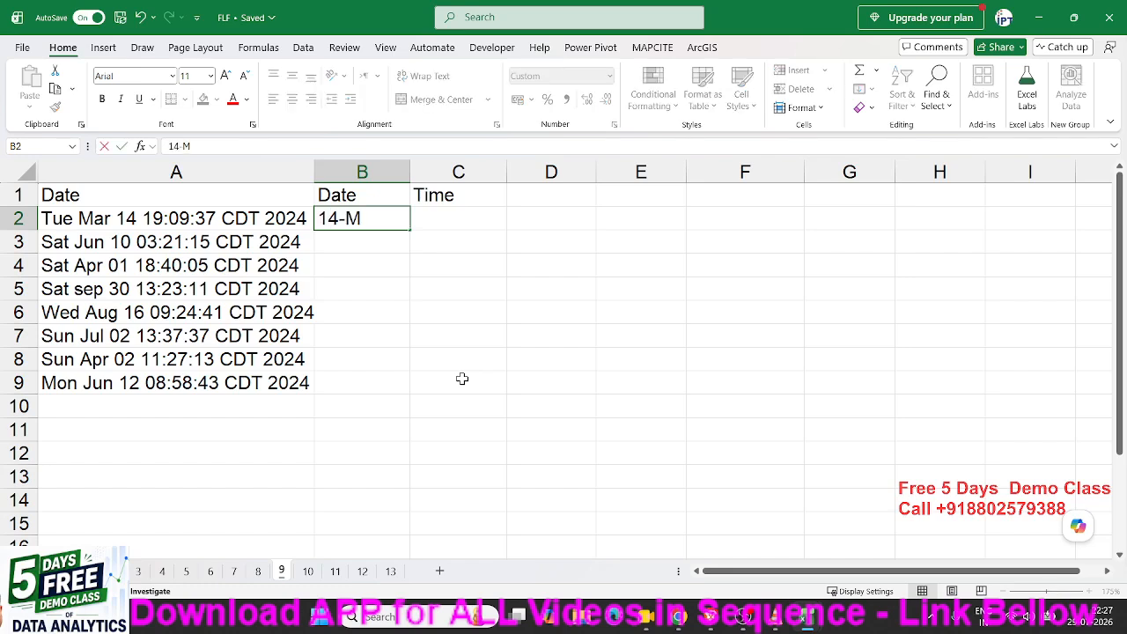
{"action": "type", "text": "ar-"}
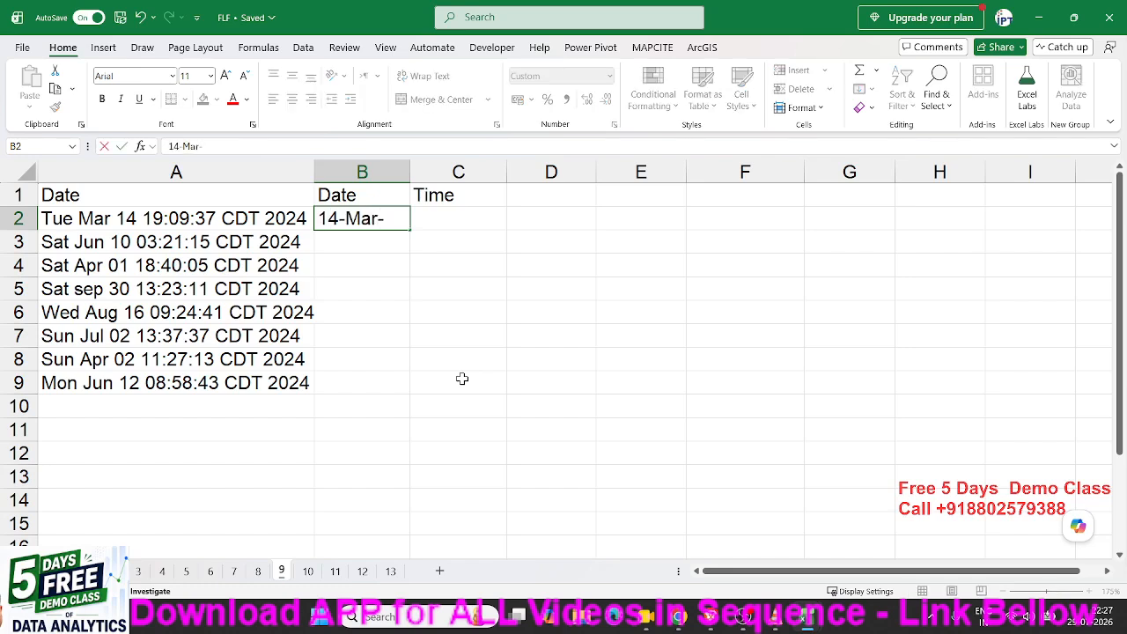
{"action": "type", "text": "2024"}
{"action": "key", "text": "Return"}
{"action": "key", "text": "Up"}
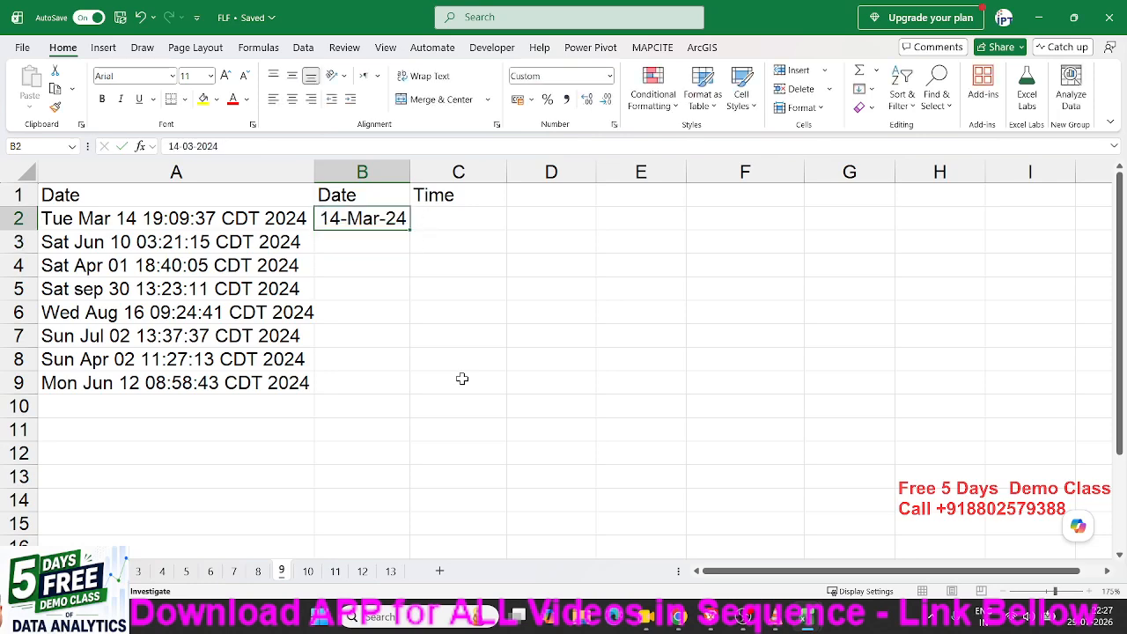
{"action": "key", "text": "ctrl+e"}
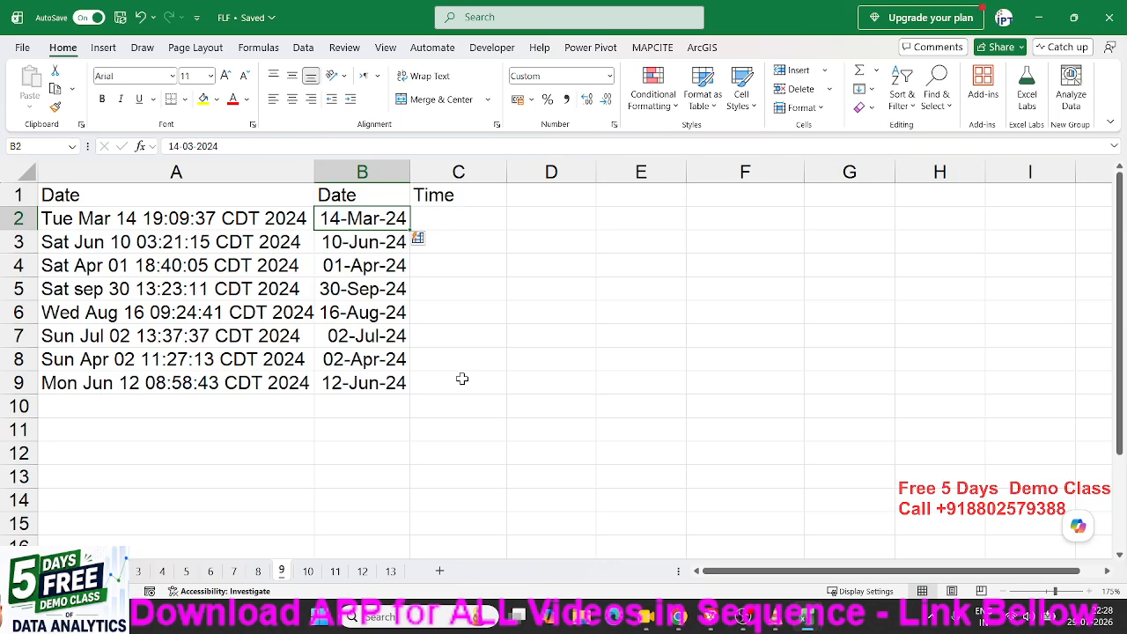
{"action": "key", "text": "Right"}
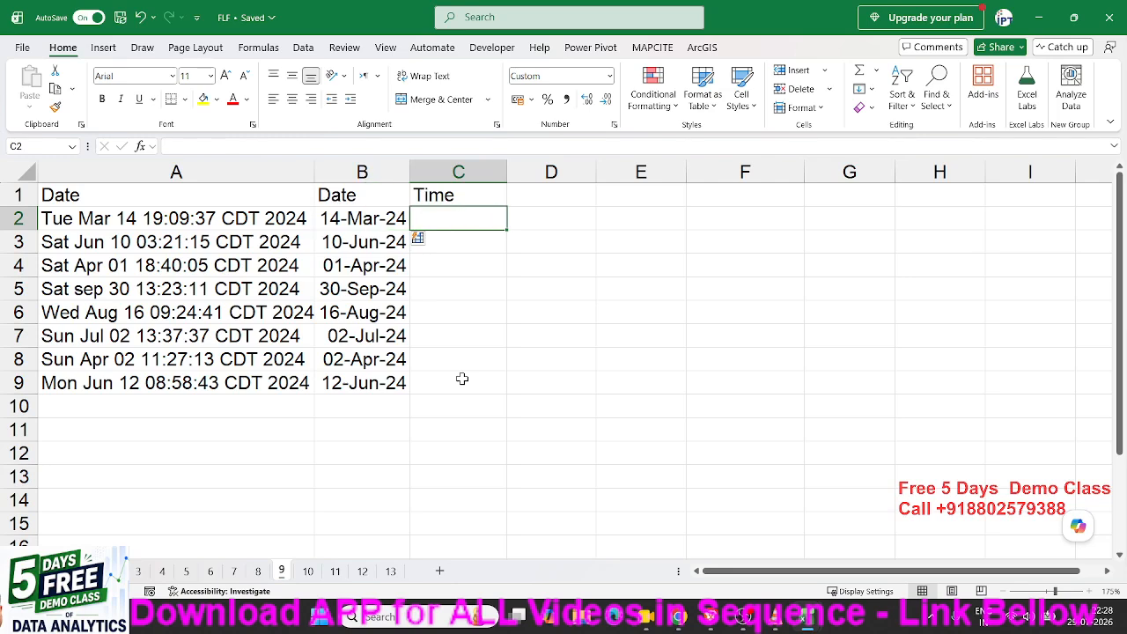
Enter the sample time 19:09:37 in C2, correcting a typo, and flash-fill column C.
{"action": "type", "text": "1"}
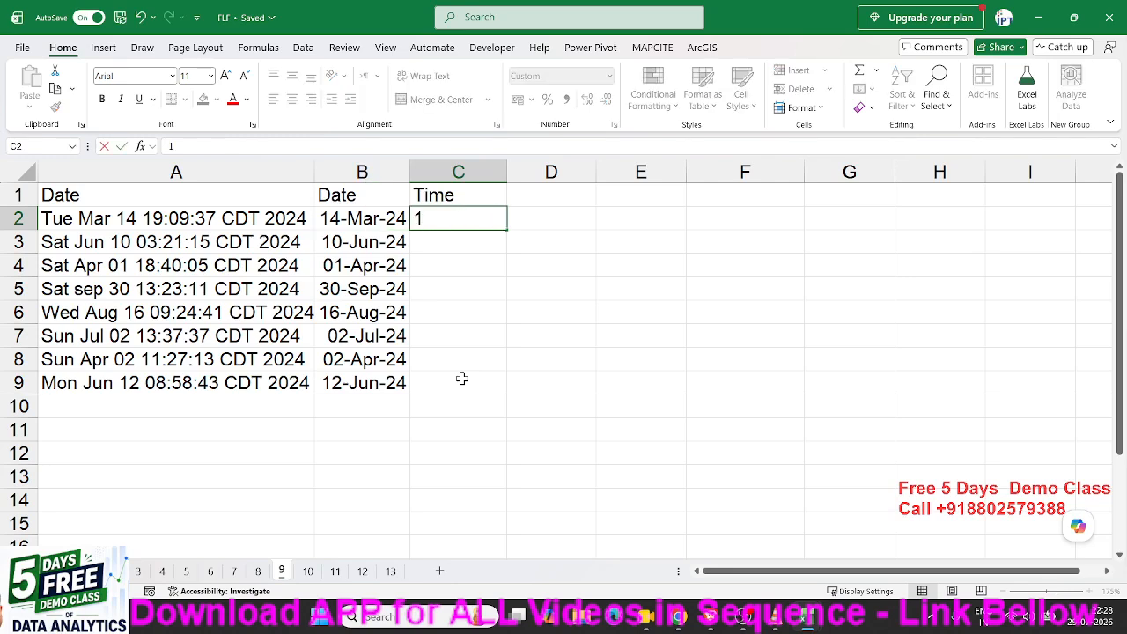
{"action": "type", "text": "9:0"}
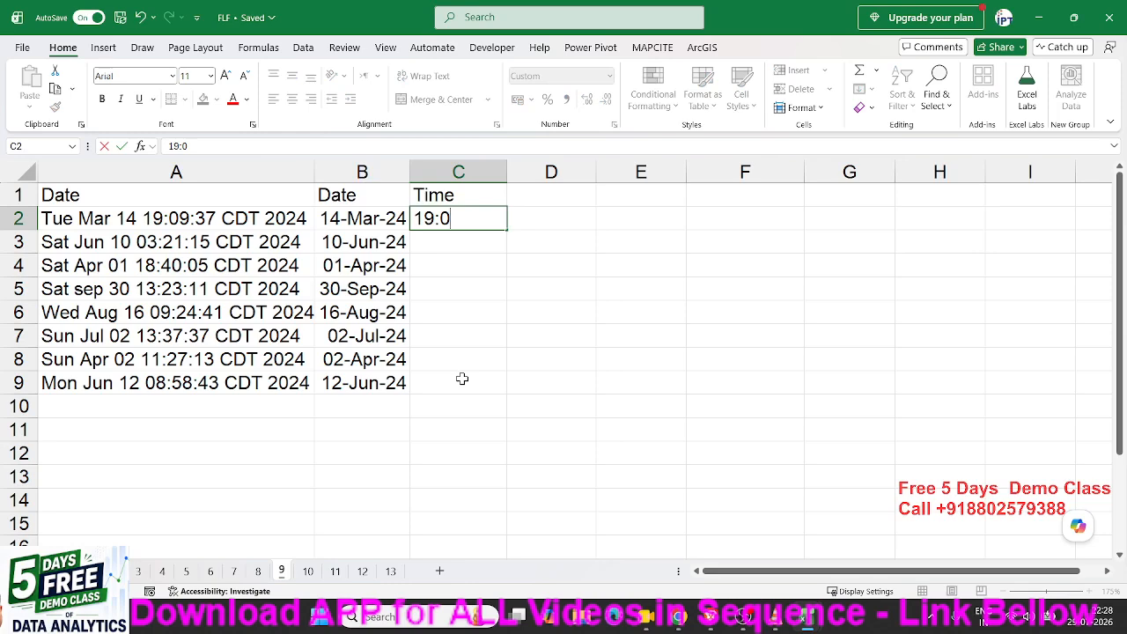
{"action": "type", "text": "9:3"}
{"action": "key", "text": "Page_Down"}
{"action": "key", "text": "Page_Up"}
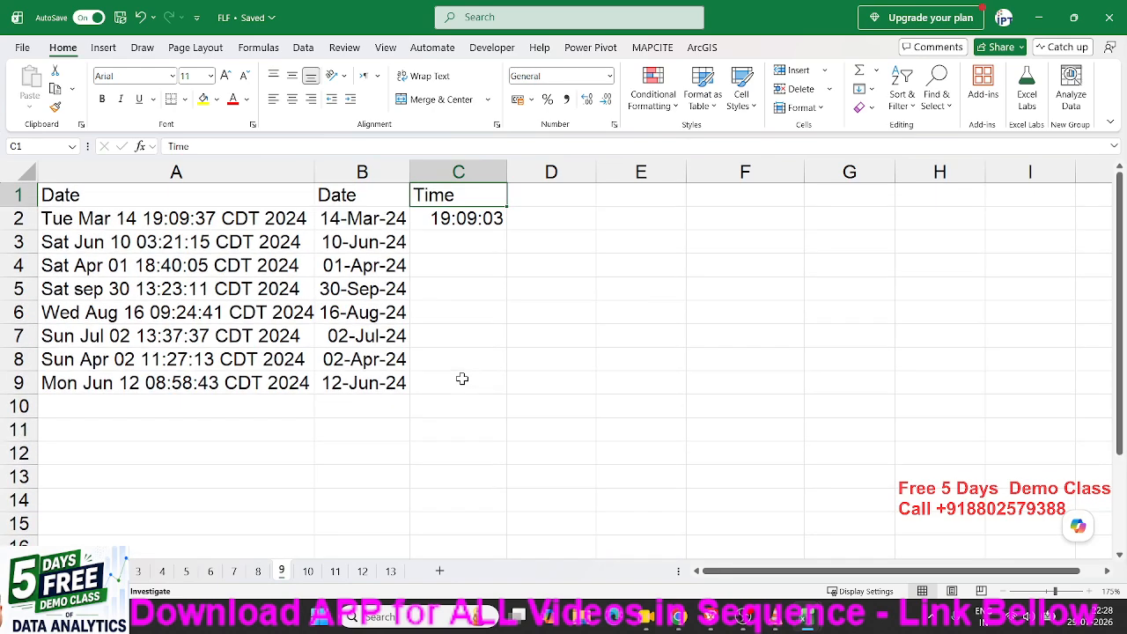
{"action": "left_click", "coordinate": [277, 151]}
{"action": "key", "text": "BackSpace"}
{"action": "key", "text": "BackSpace"}
{"action": "type", "text": "37"}
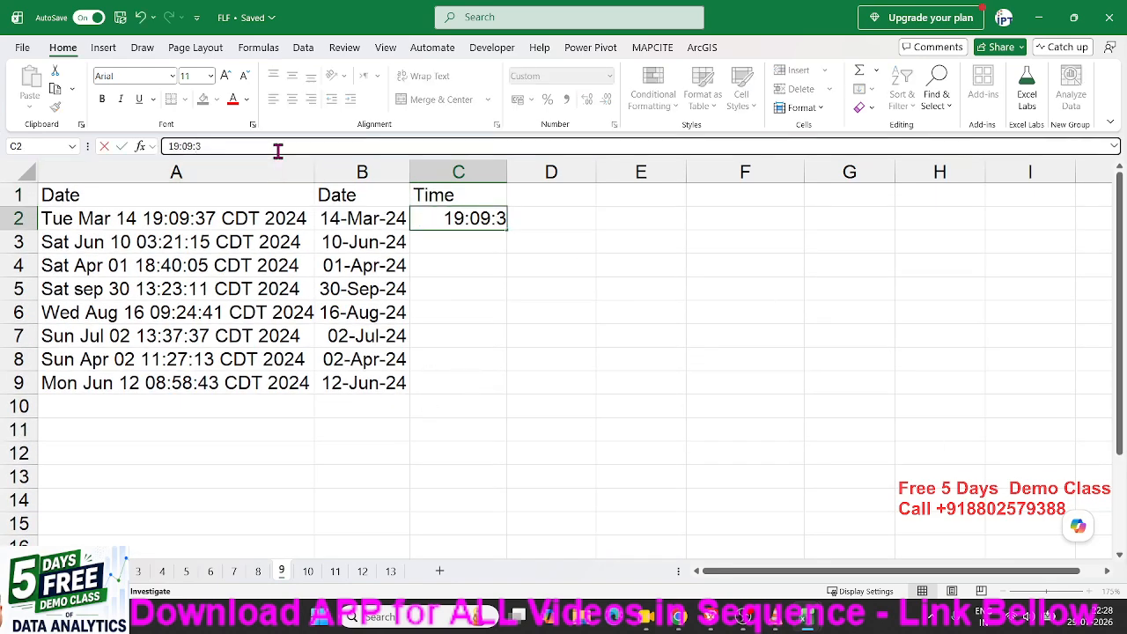
{"action": "key", "text": "Return"}
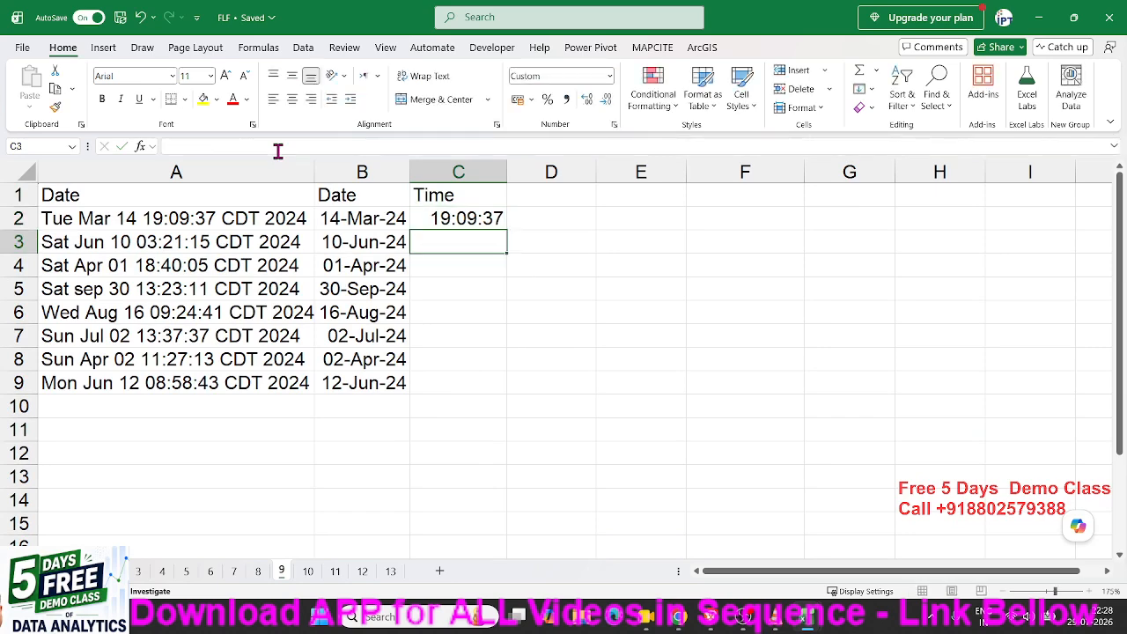
{"action": "key", "text": "Up"}
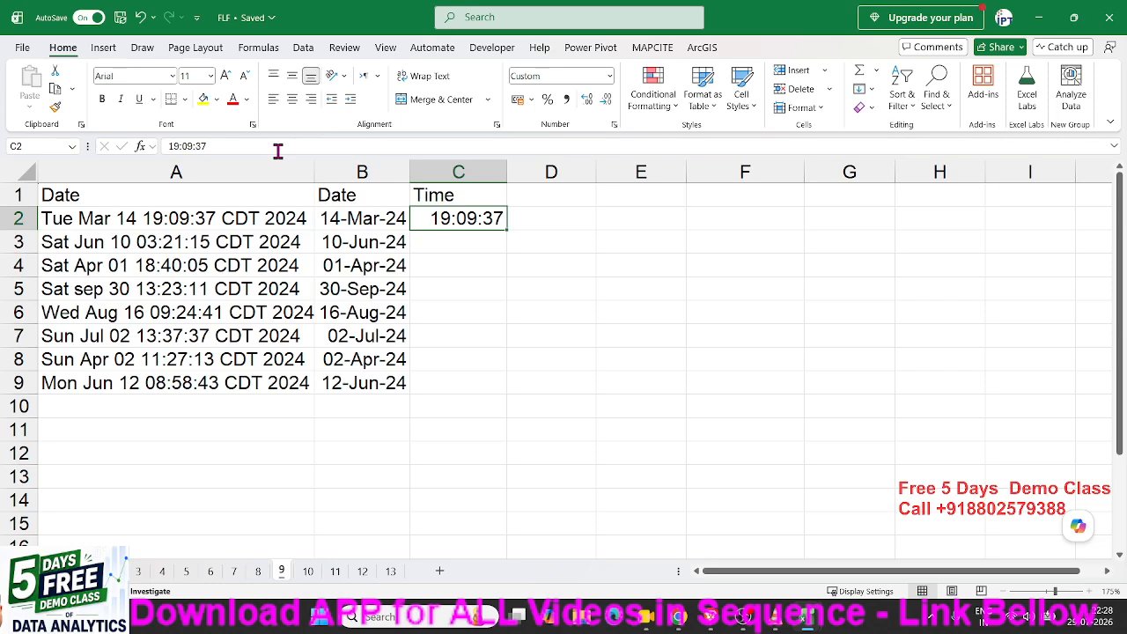
{"action": "key", "text": "ctrl+e"}
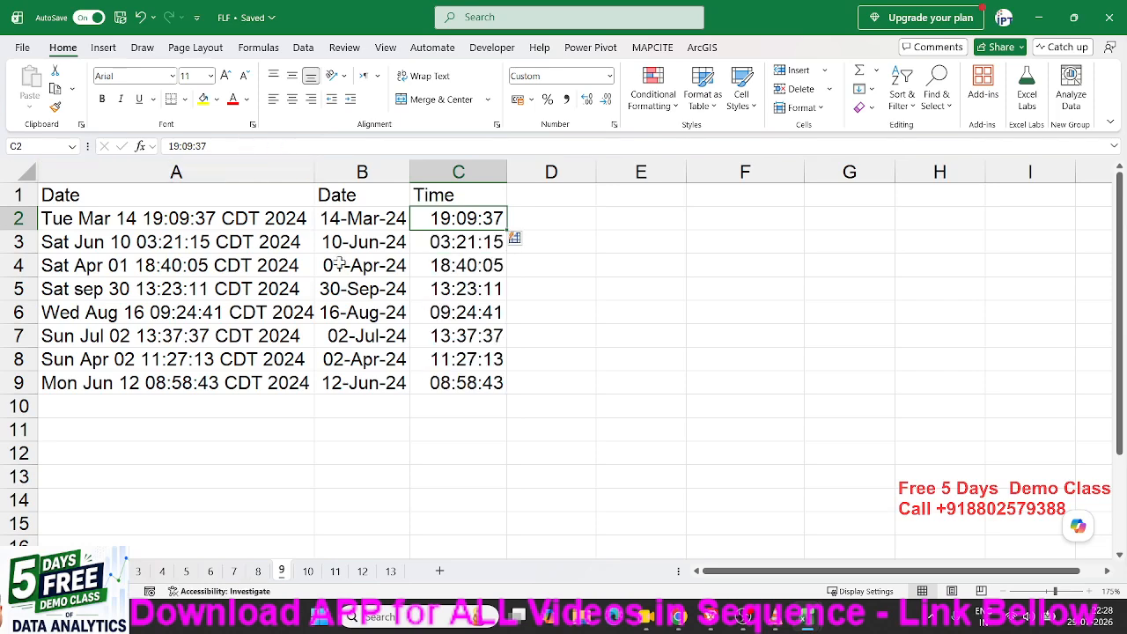
Glance at sheet 10's name list.
{"action": "left_click", "coordinate": [308, 570]}
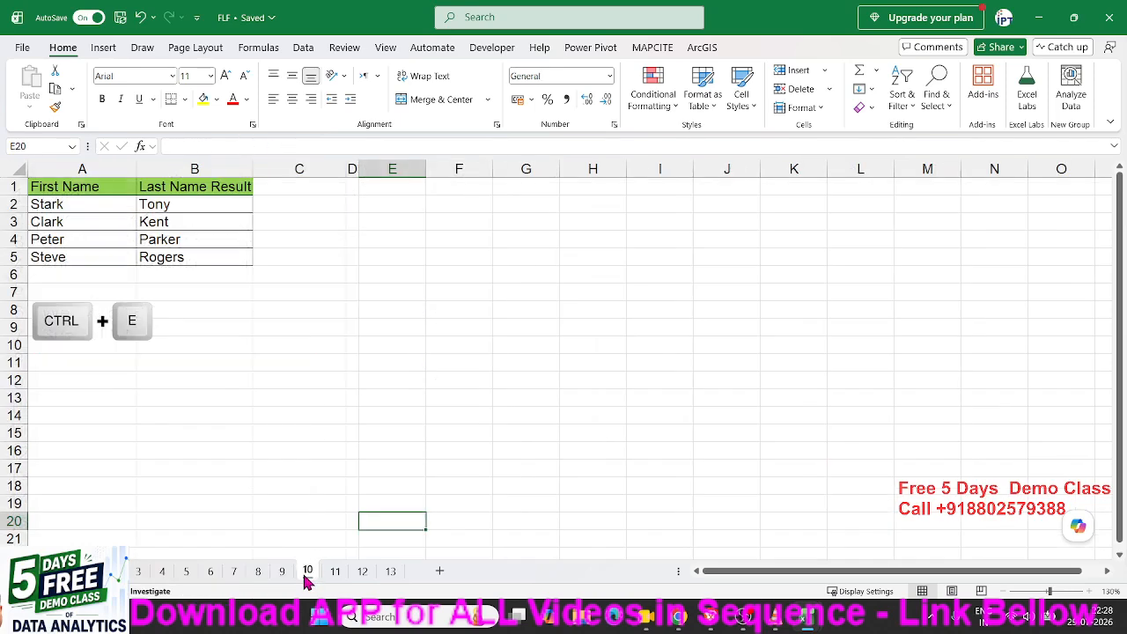
{"action": "left_click", "coordinate": [272, 383]}
{"action": "left_click", "coordinate": [262, 326]}
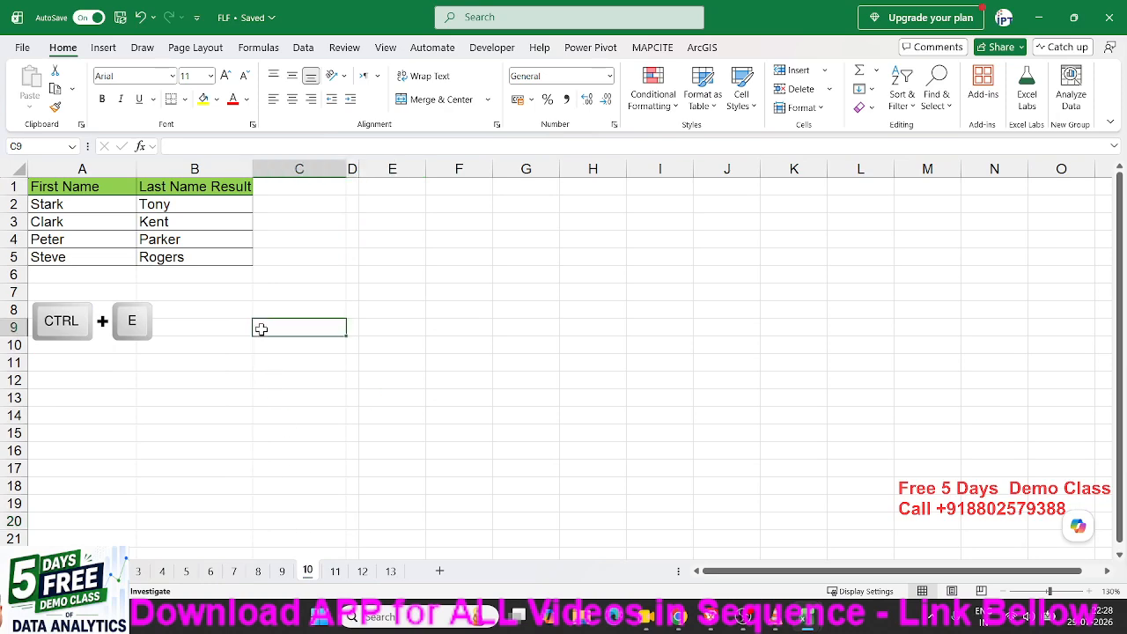
{"action": "left_click", "coordinate": [94, 244]}
On sheet 11, clear the existing masked IDs in column B and review the original IDs.
{"action": "left_click", "coordinate": [335, 571]}
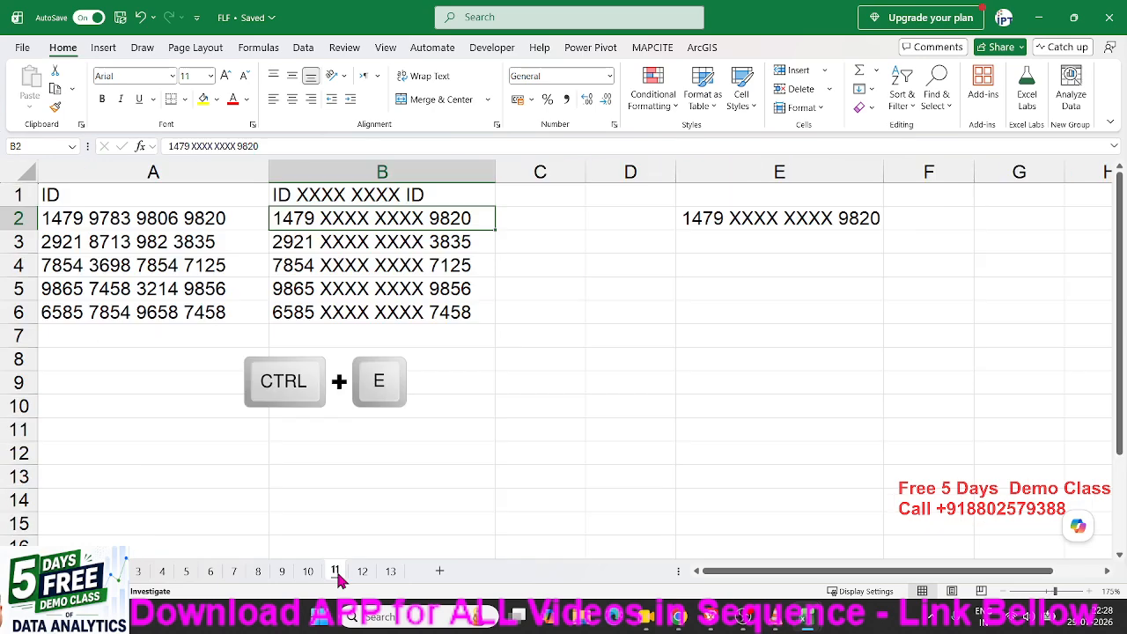
{"action": "left_click", "coordinate": [502, 294]}
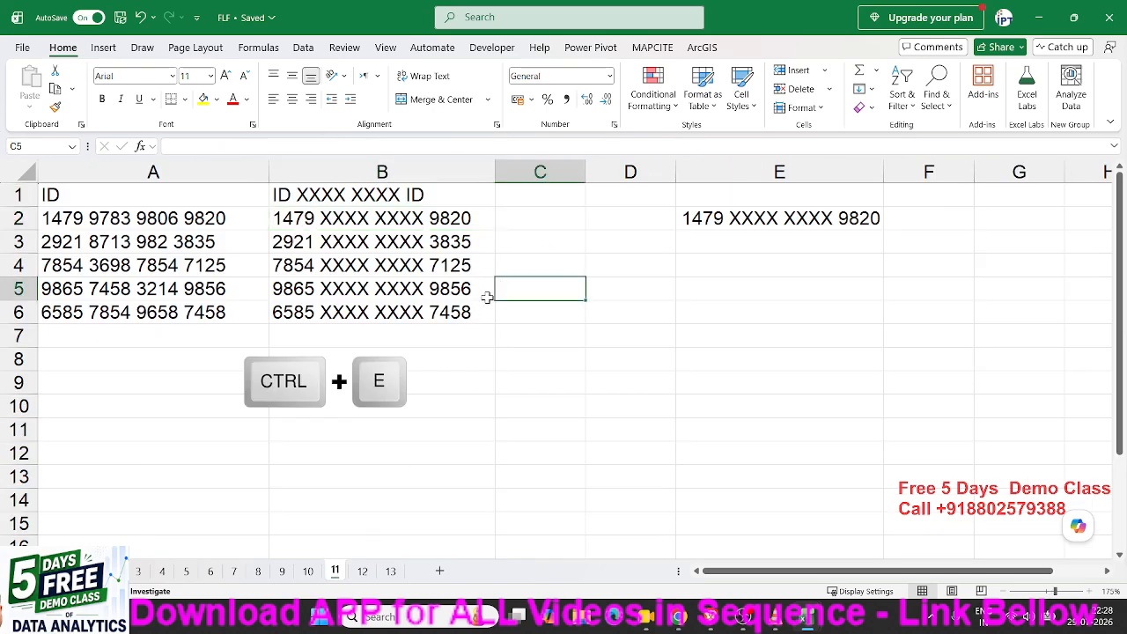
{"action": "left_click", "coordinate": [523, 219]}
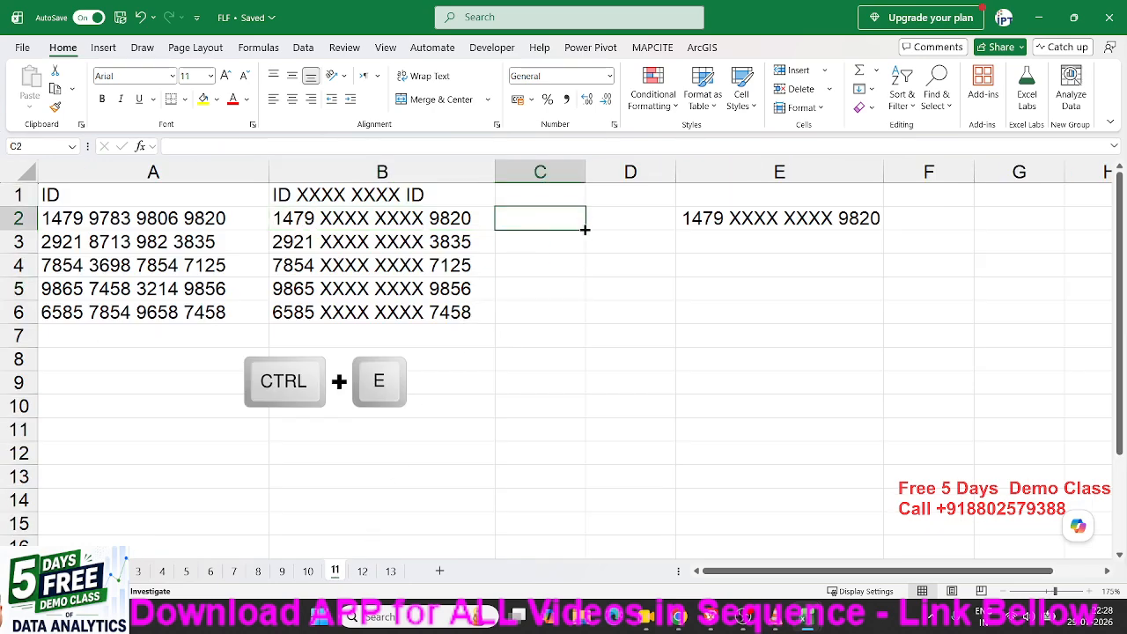
{"action": "left_click_drag", "start_coordinate": [583, 229], "coordinate": [422, 236]}
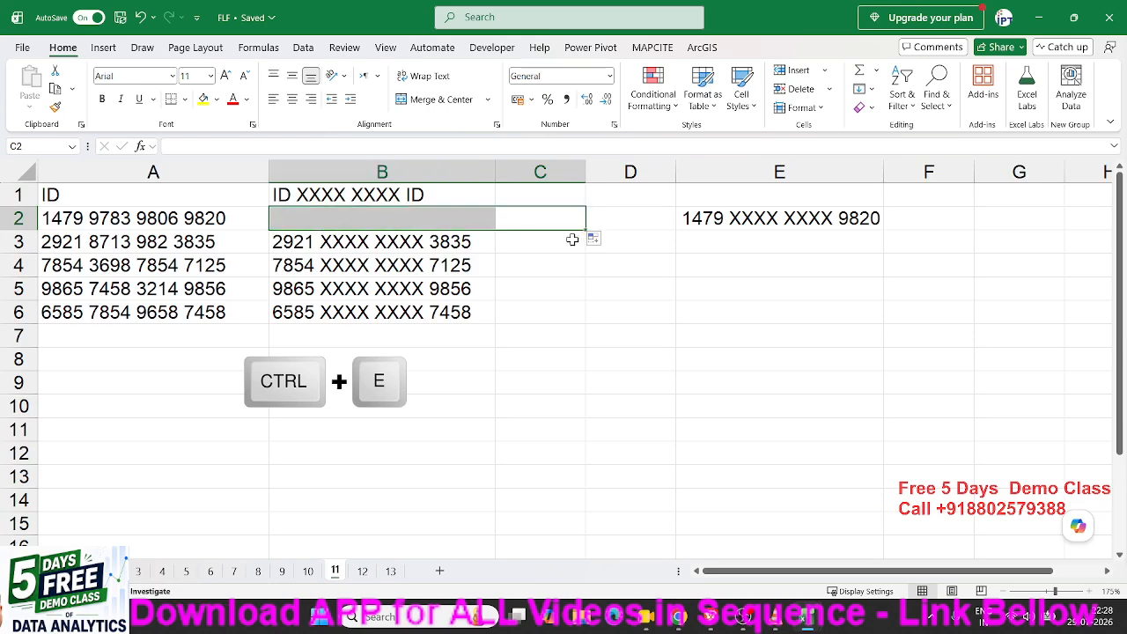
{"action": "left_click_drag", "start_coordinate": [492, 221], "coordinate": [494, 325]}
{"action": "key", "text": "Delete"}
{"action": "left_click", "coordinate": [344, 251]}
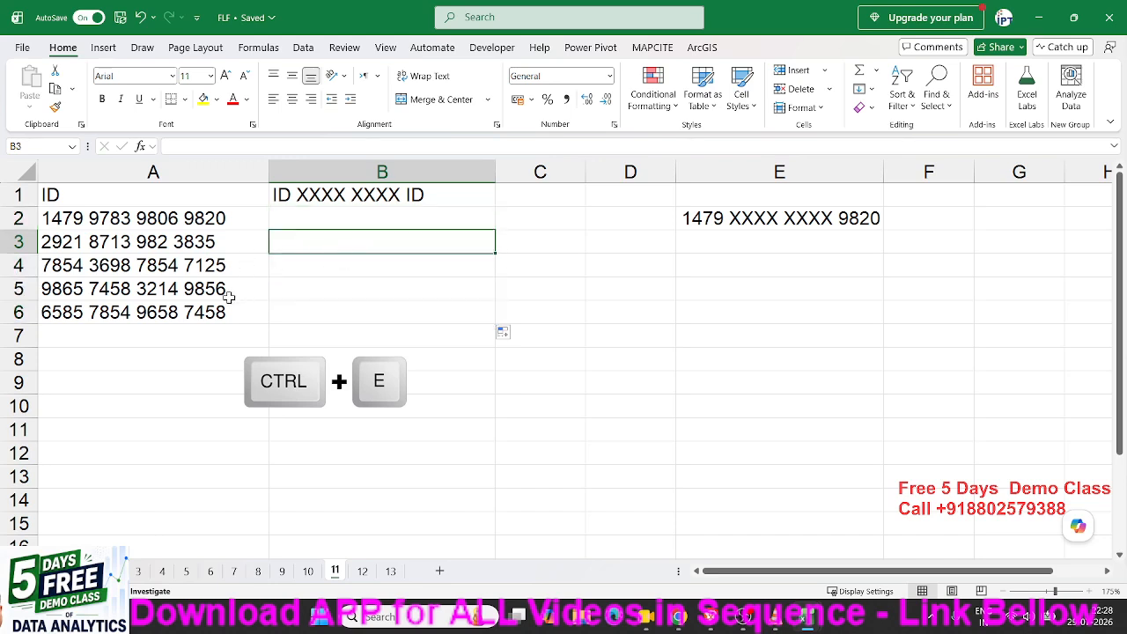
{"action": "left_click_drag", "start_coordinate": [213, 313], "coordinate": [188, 222]}
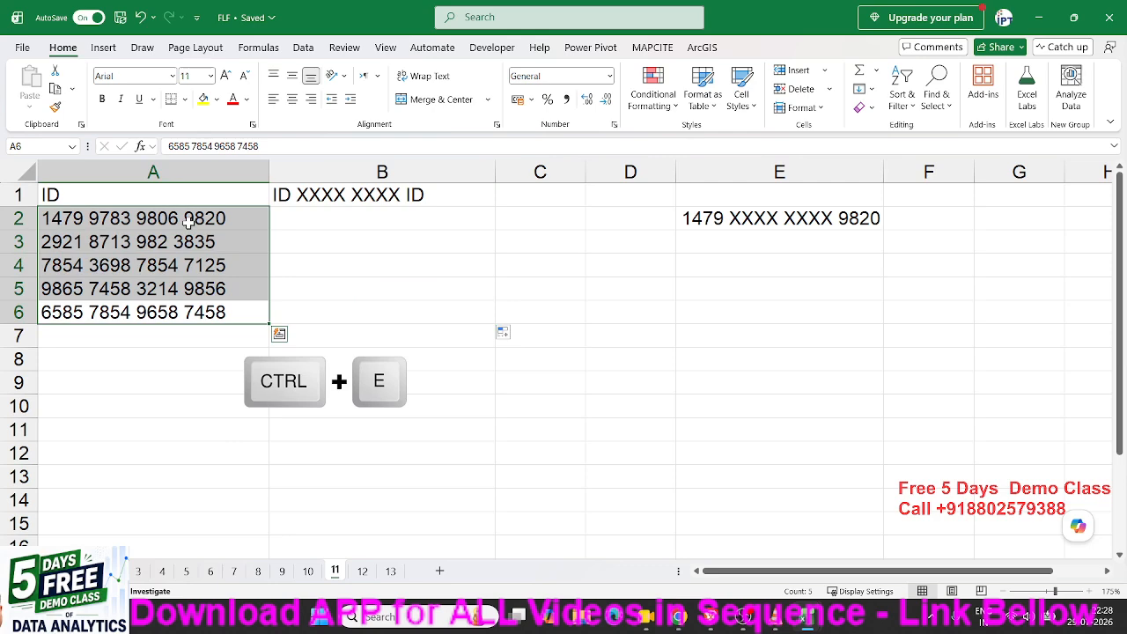
{"action": "left_click", "coordinate": [679, 312]}
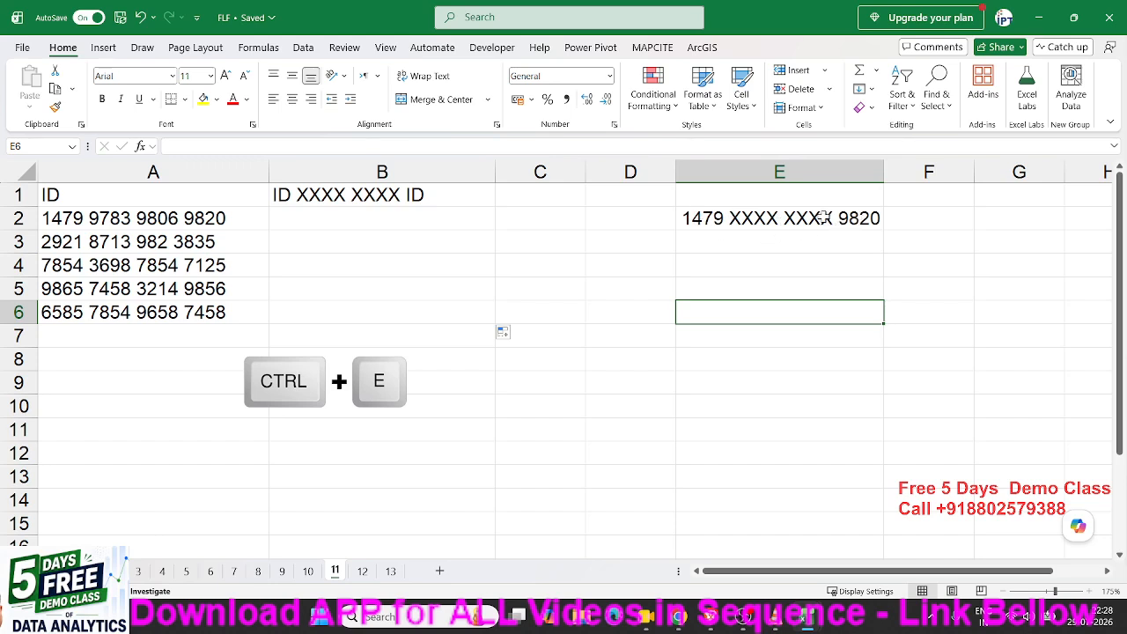
{"action": "left_click", "coordinate": [193, 224]}
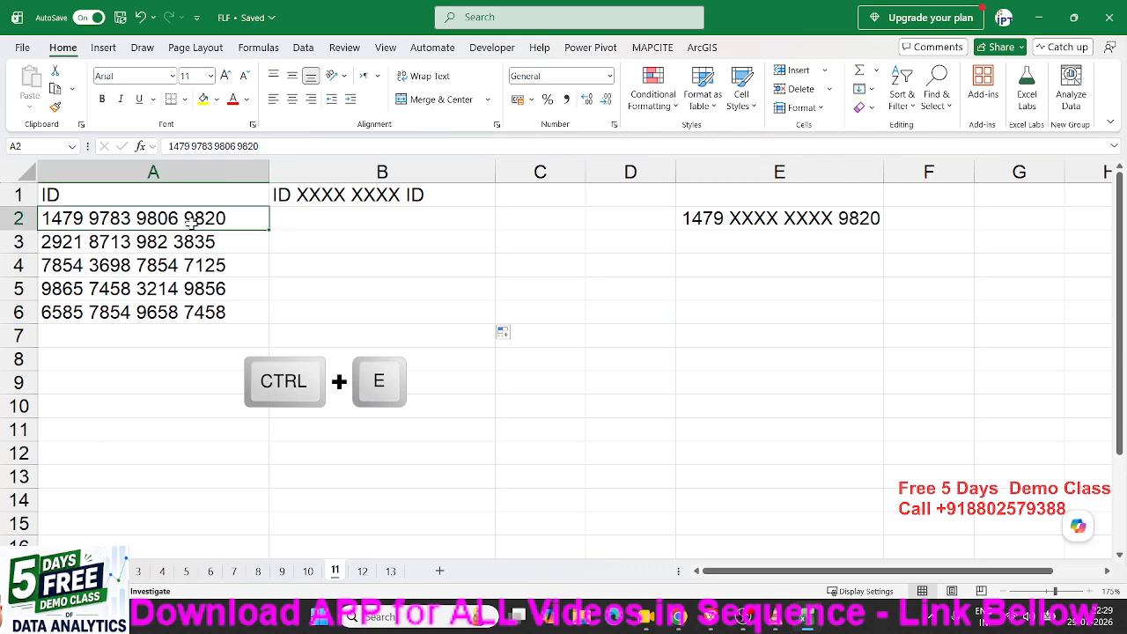
Enter '1479 XXXX XXXX 9820' in B2 and flash-fill masked IDs down column B.
{"action": "left_click", "coordinate": [333, 221]}
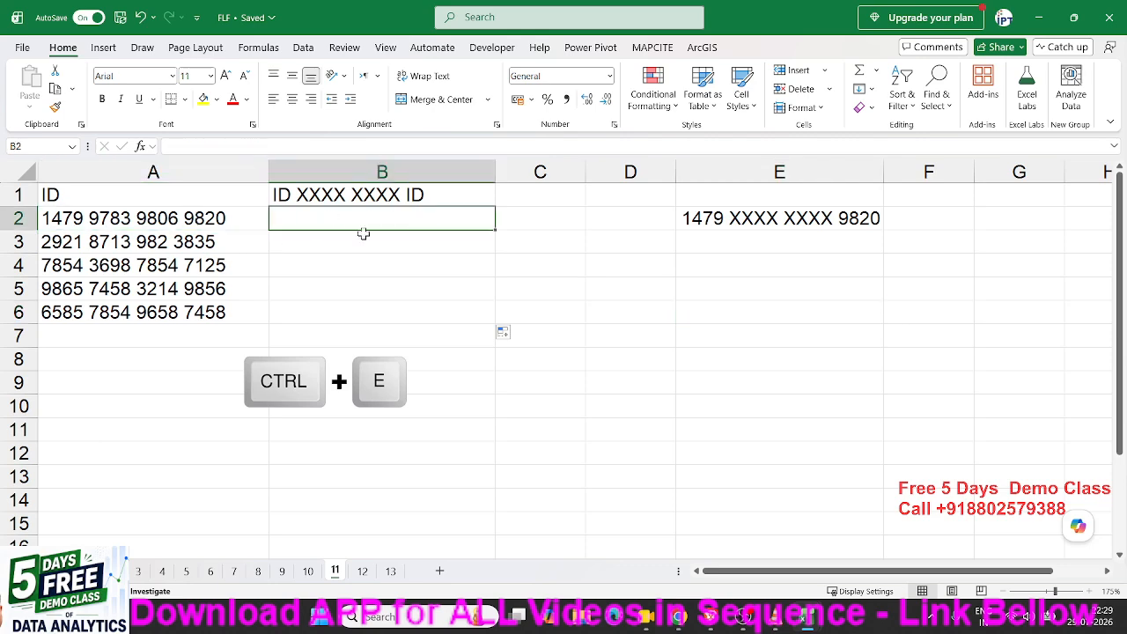
{"action": "type", "text": "1479"}
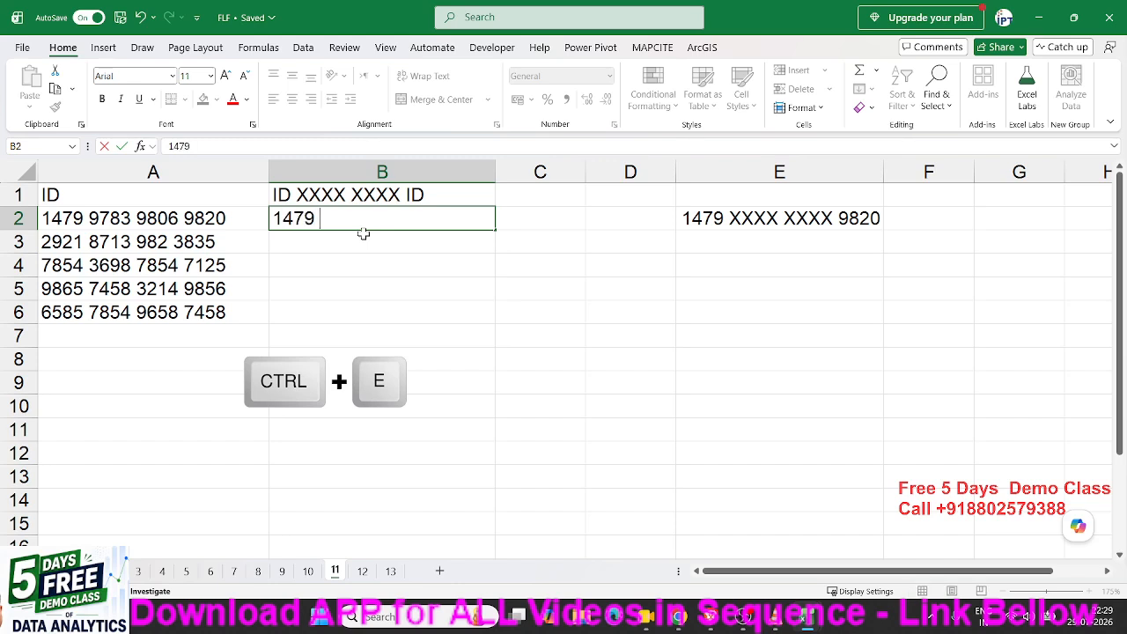
{"action": "type", "text": " XXXX XXXX"}
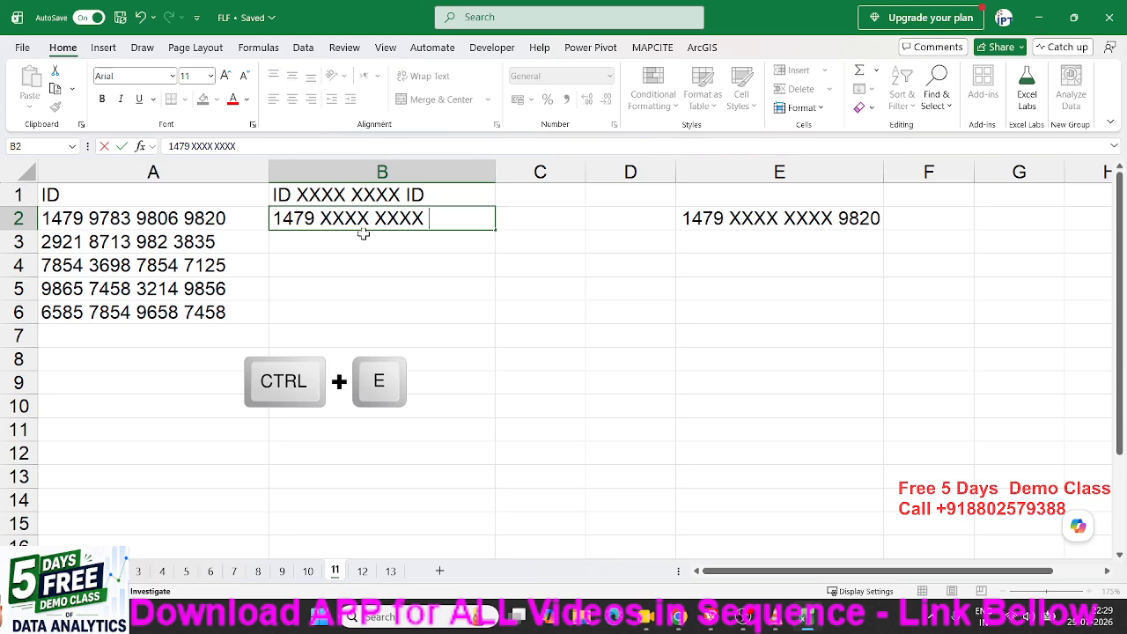
{"action": "type", "text": " 9820"}
{"action": "key", "text": "Return"}
{"action": "key", "text": "Up"}
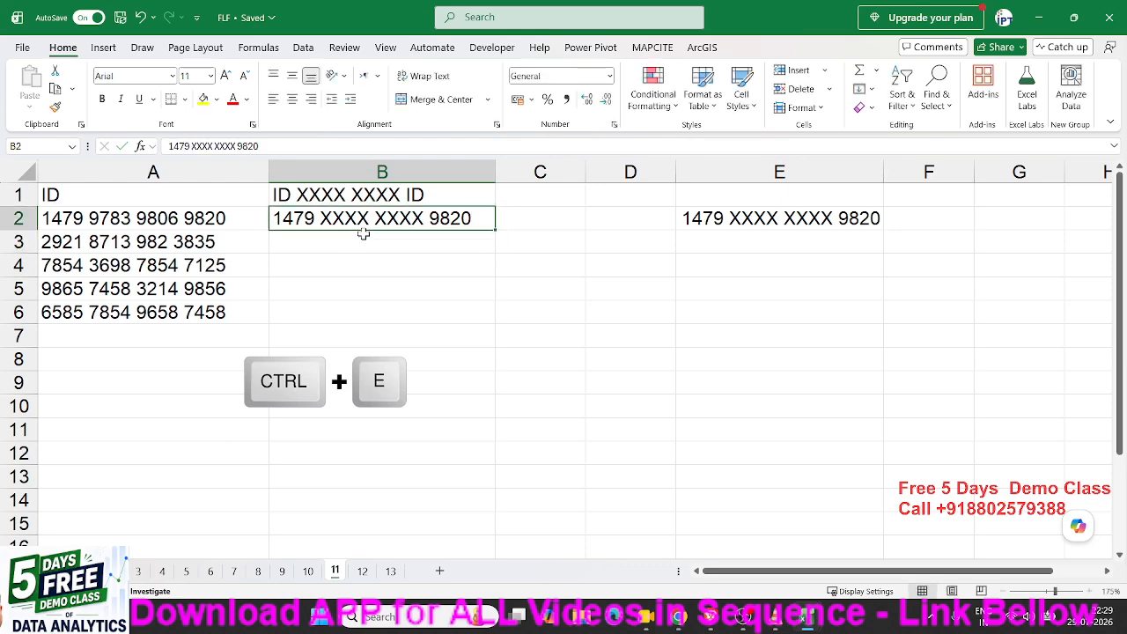
{"action": "key", "text": "ctrl+e"}
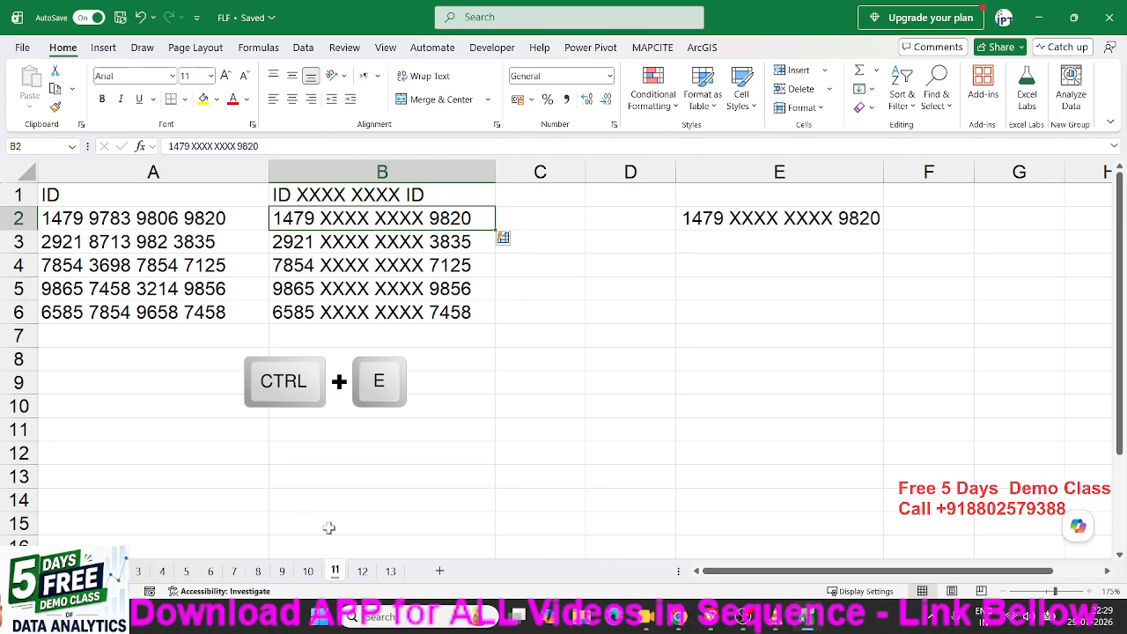
Open the invoice sheet, show Flash Fill under Home > Fill, and select invoice numbers and B2.
{"action": "left_click", "coordinate": [365, 570]}
{"action": "left_click", "coordinate": [307, 571]}
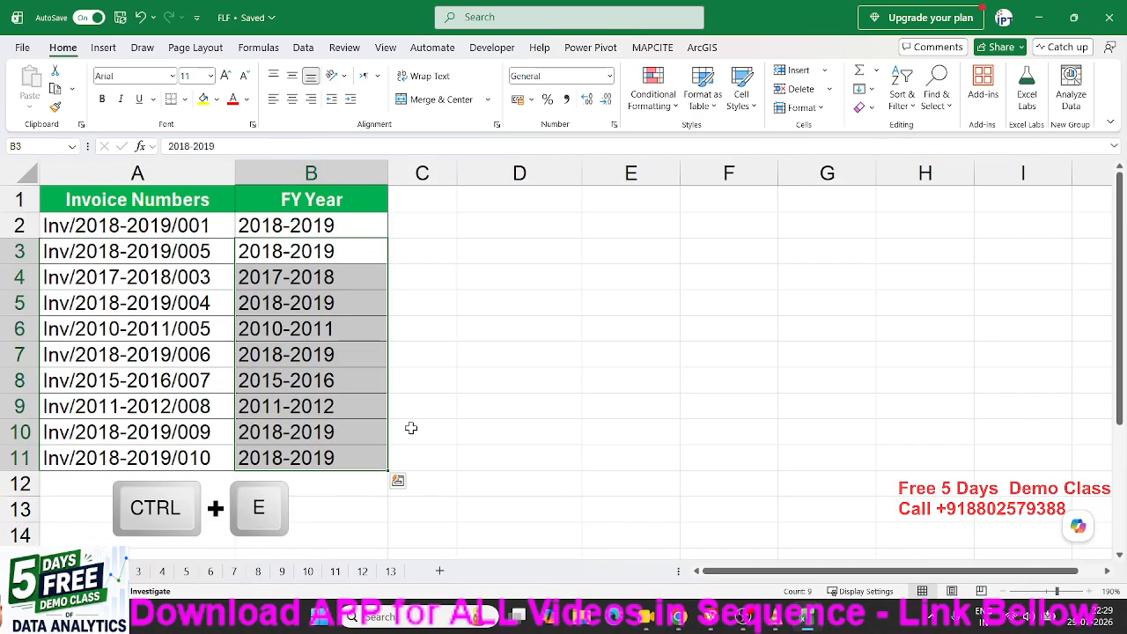
{"action": "left_click", "coordinate": [552, 330]}
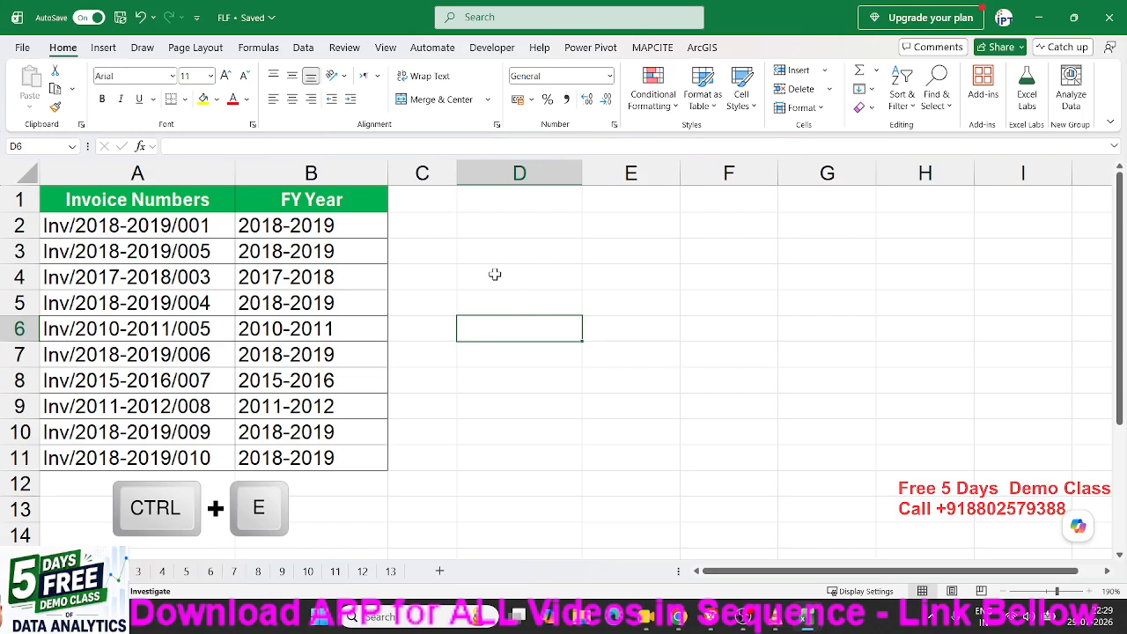
{"action": "left_click", "coordinate": [870, 90]}
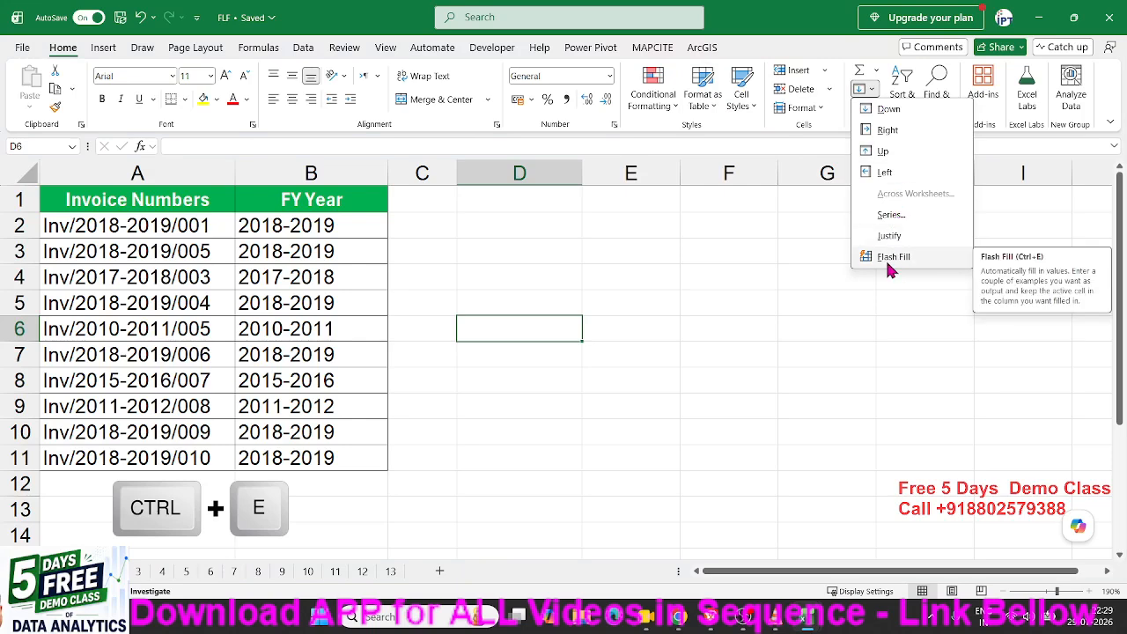
{"action": "left_click", "coordinate": [259, 311]}
{"action": "left_click", "coordinate": [158, 172]}
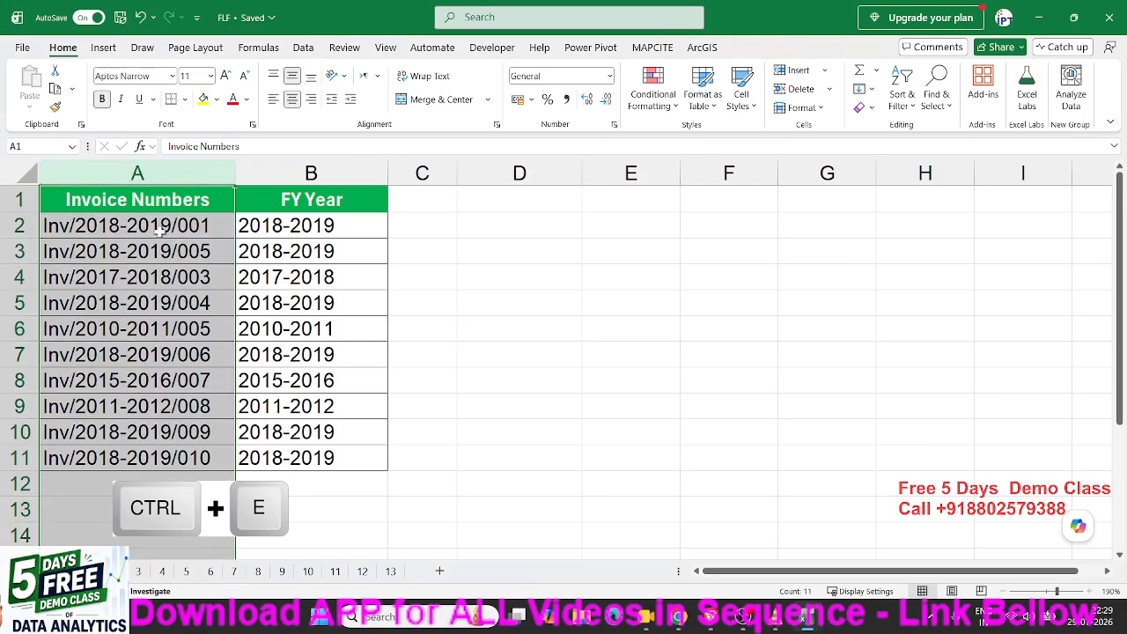
{"action": "left_click_drag", "start_coordinate": [158, 231], "coordinate": [143, 449]}
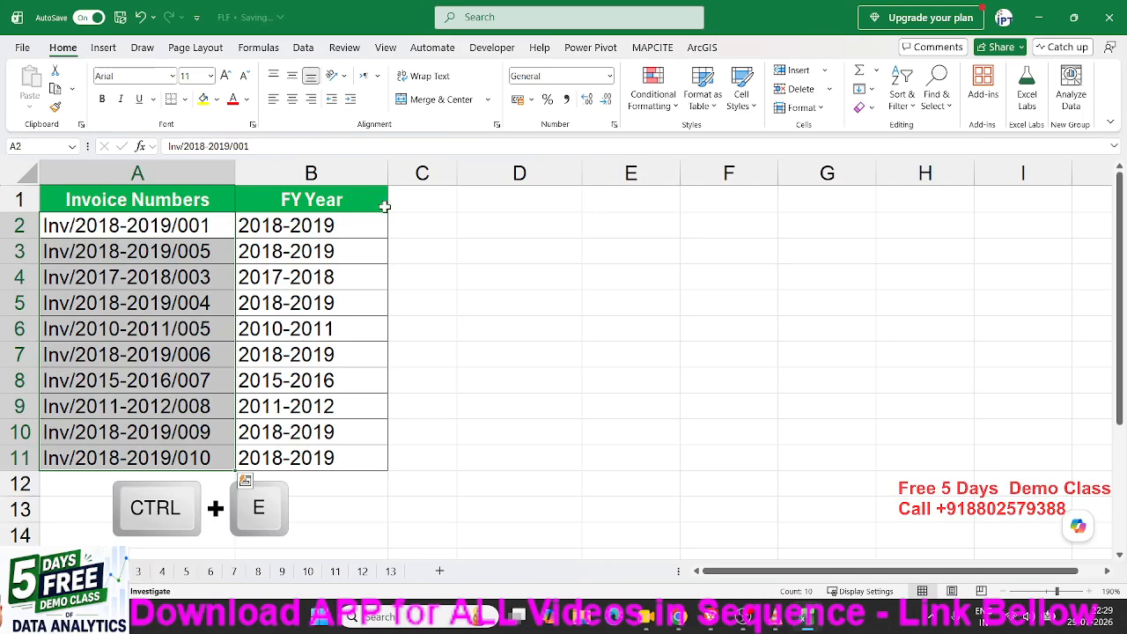
{"action": "left_click", "coordinate": [373, 221]}
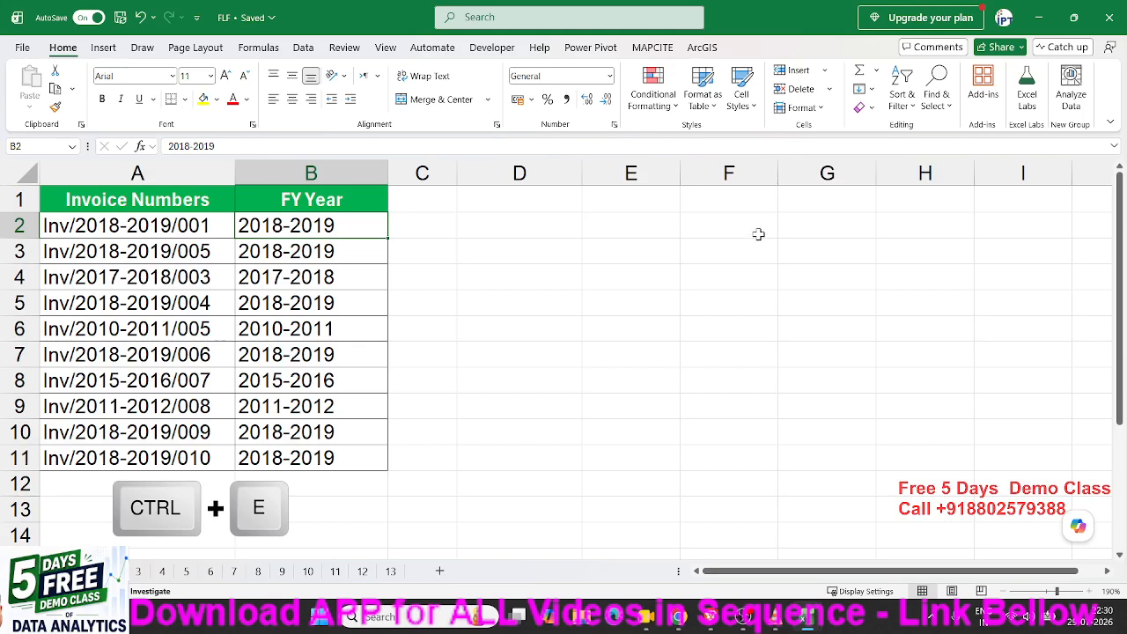
Enter the sample dates 1/1 in E2 and 1/1/2024 in E3.
{"action": "left_click", "coordinate": [669, 225]}
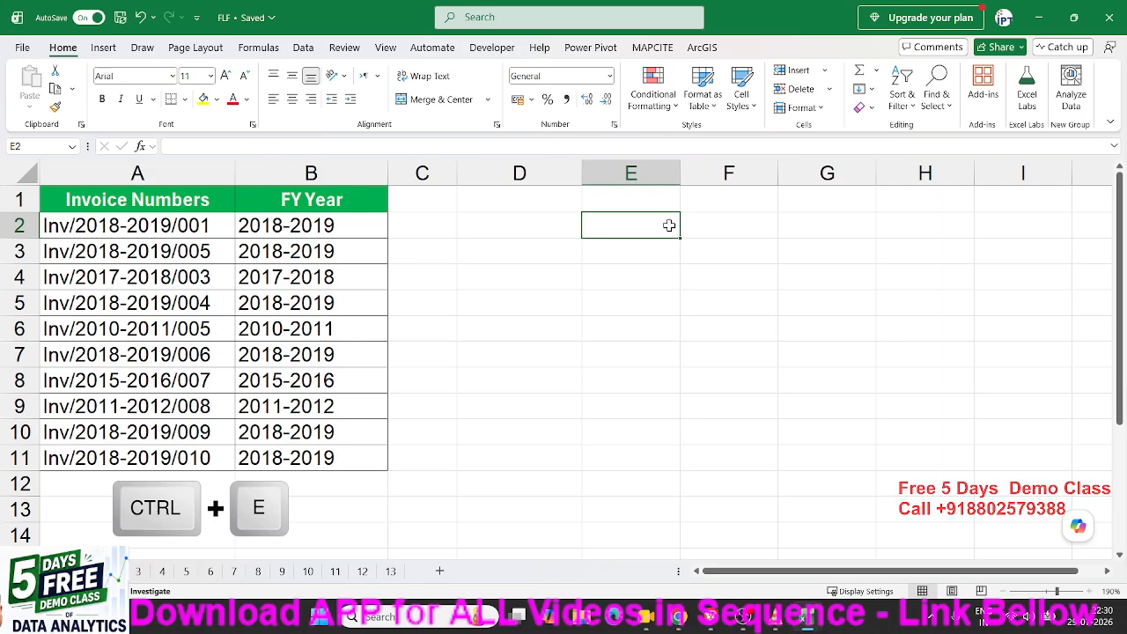
{"action": "type", "text": "1/1"}
{"action": "key", "text": "Return"}
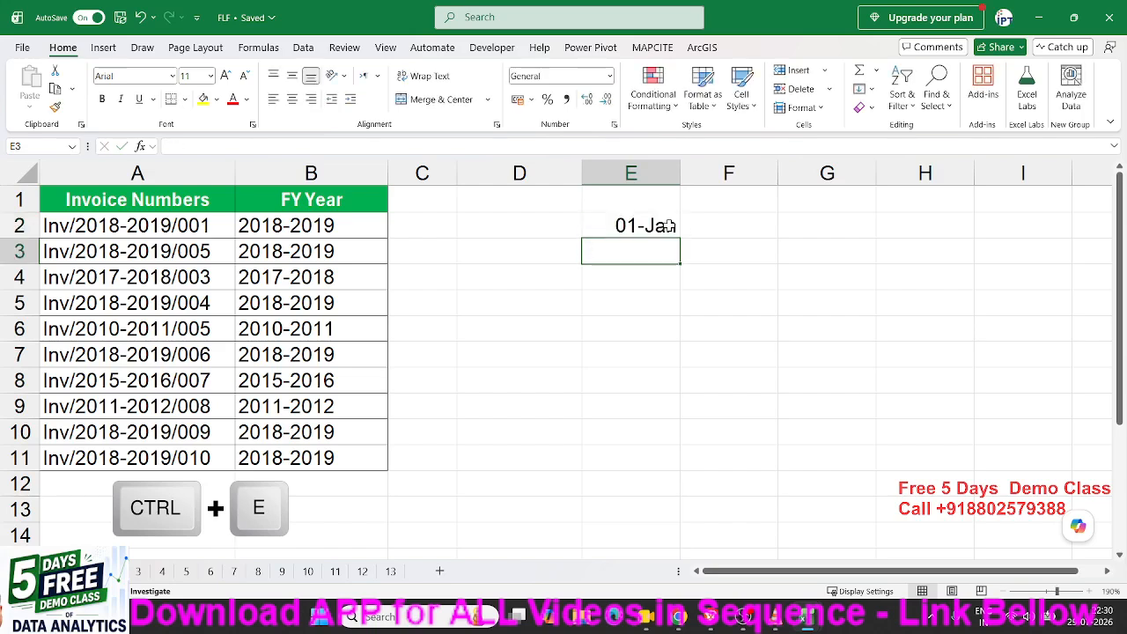
{"action": "type", "text": "1/"}
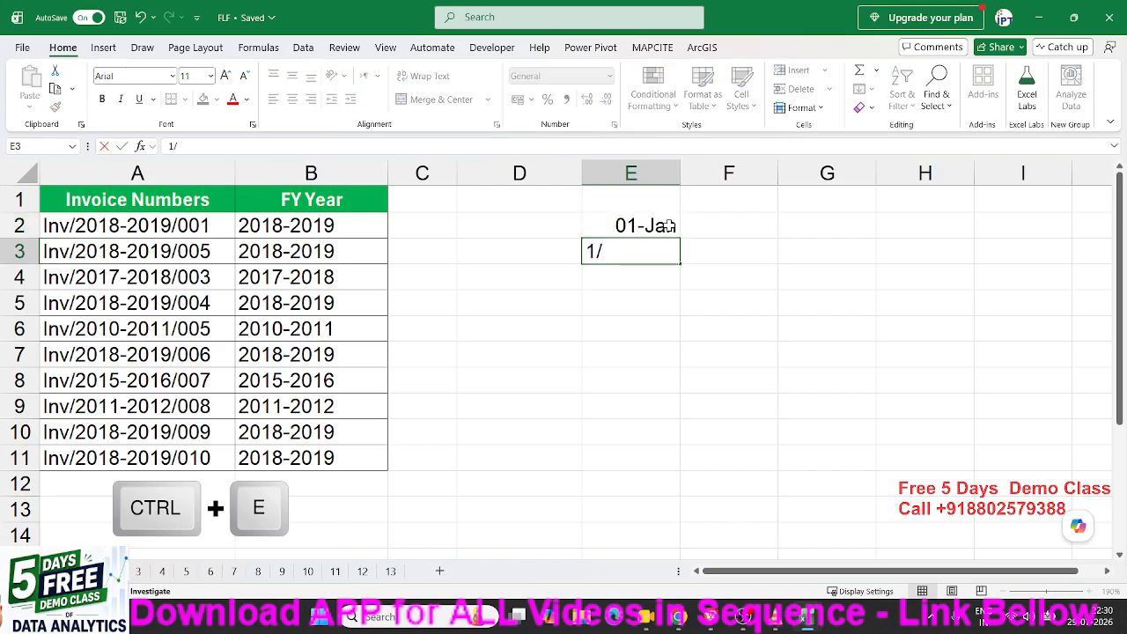
{"action": "type", "text": "1/2024"}
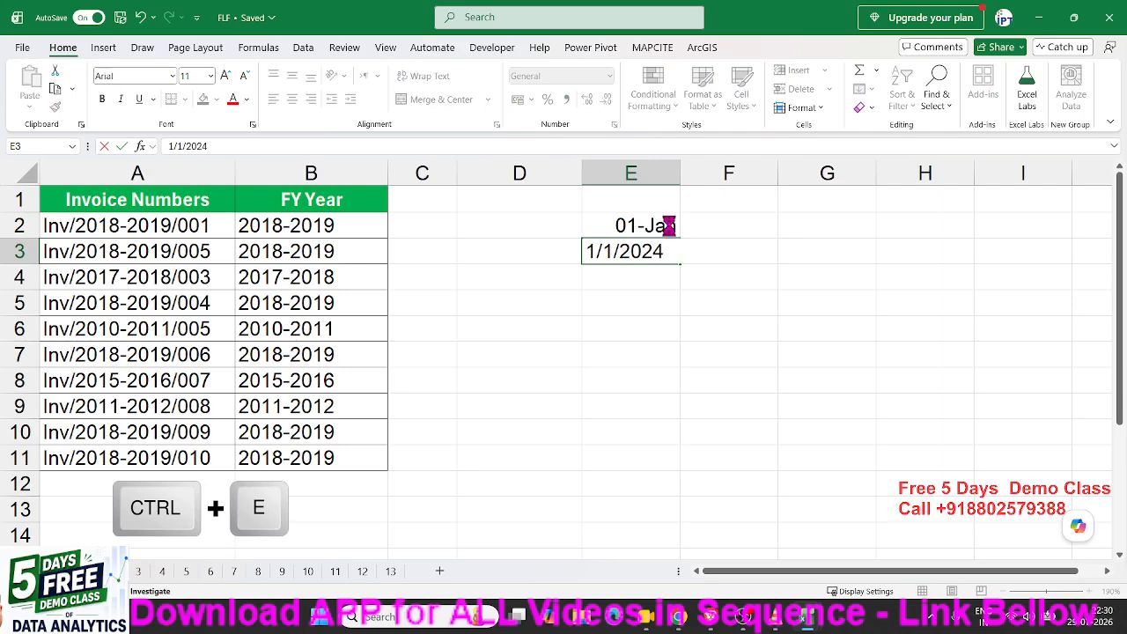
{"action": "key", "text": "Return"}
Select both sample dates in E2:E3 and undo the date format change.
{"action": "key", "text": "Up"}
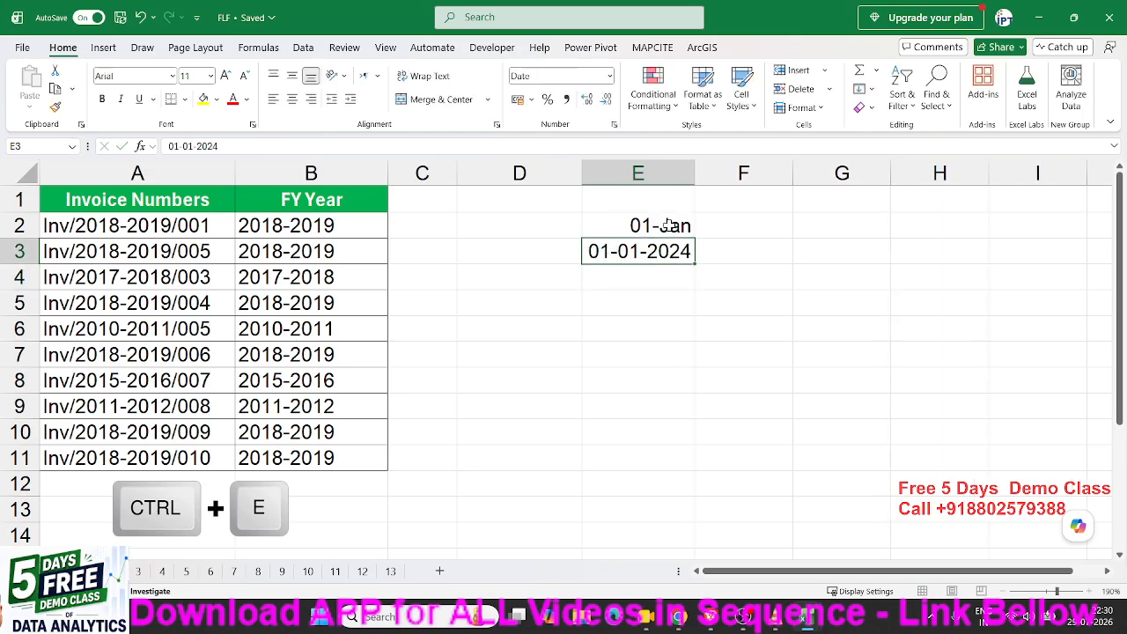
{"action": "key", "text": "Up"}
{"action": "key", "text": "shift+Down"}
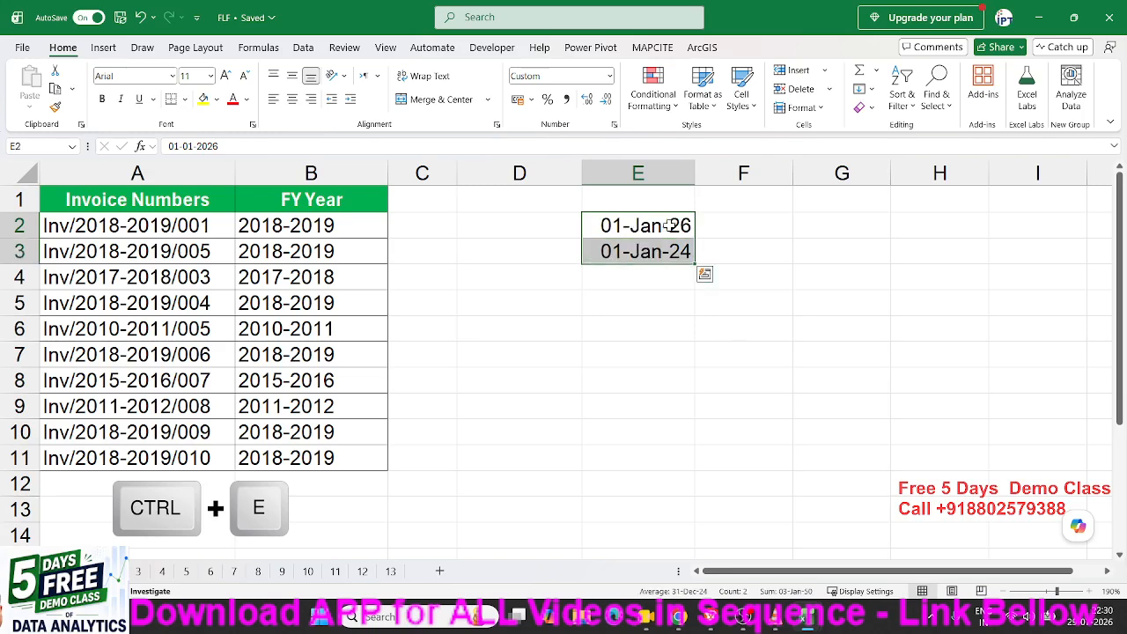
{"action": "key", "text": "ctrl+z"}
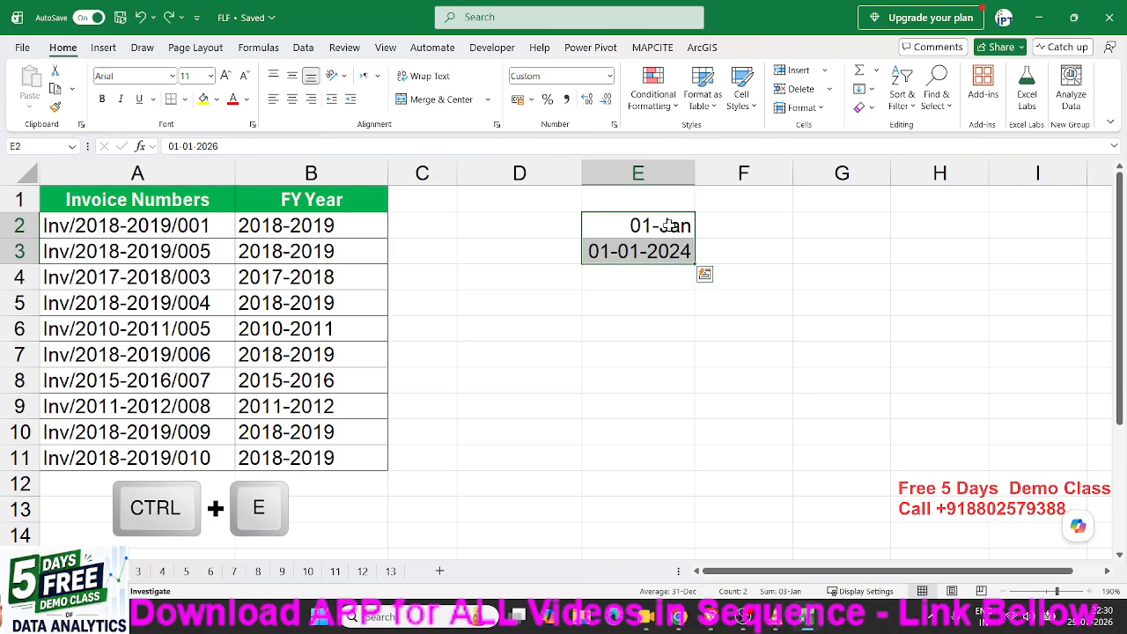
{"action": "key", "text": "Right"}
{"action": "key", "text": "Right"}
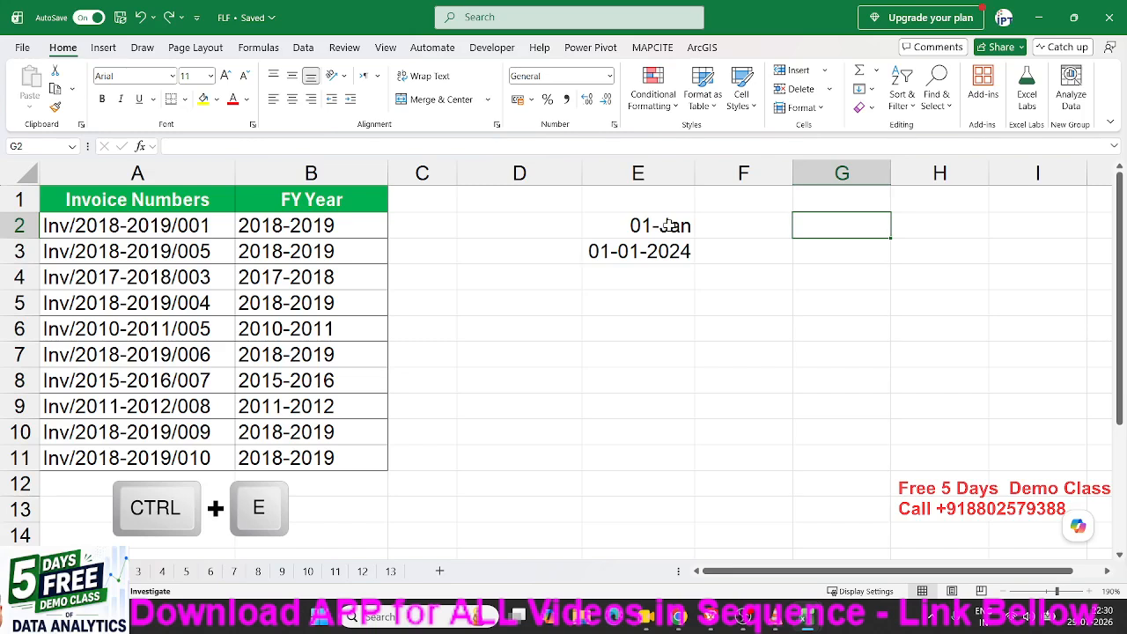
{"action": "type", "text": "29"}
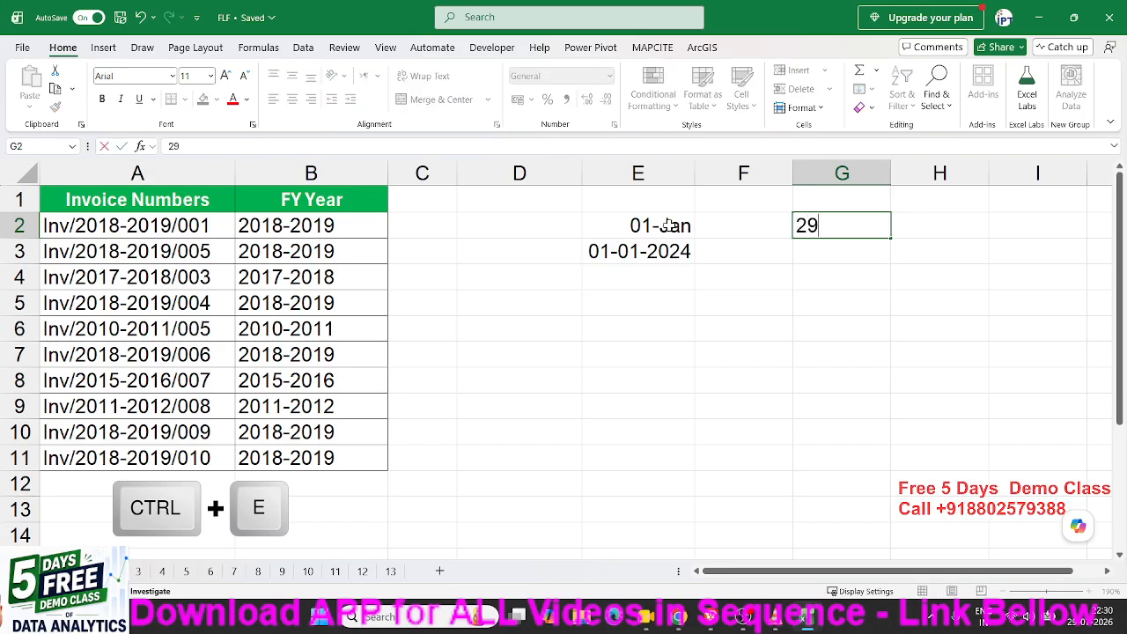
{"action": "type", "text": "/7"}
{"action": "key", "text": "Escape"}
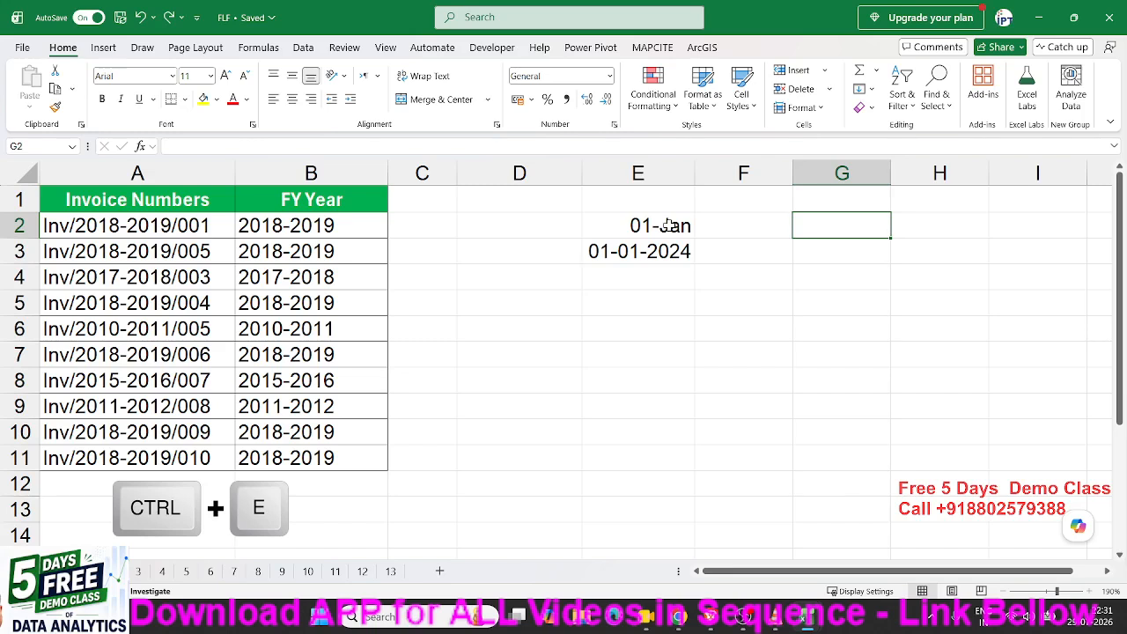
{"action": "type", "text": "7/29"}
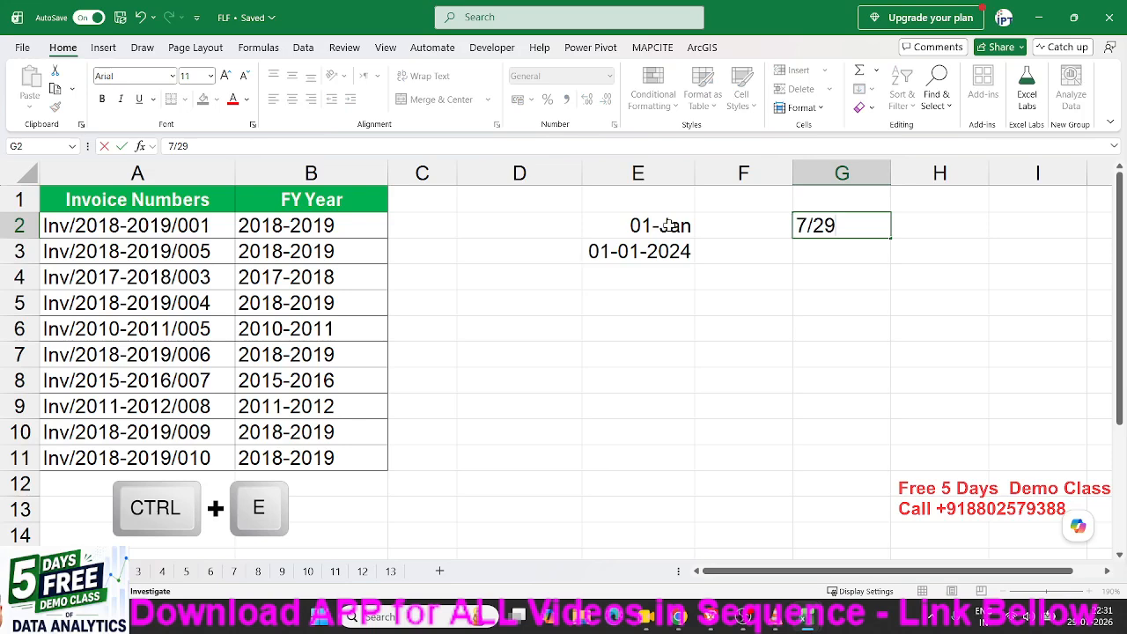
{"action": "key", "text": "Escape"}
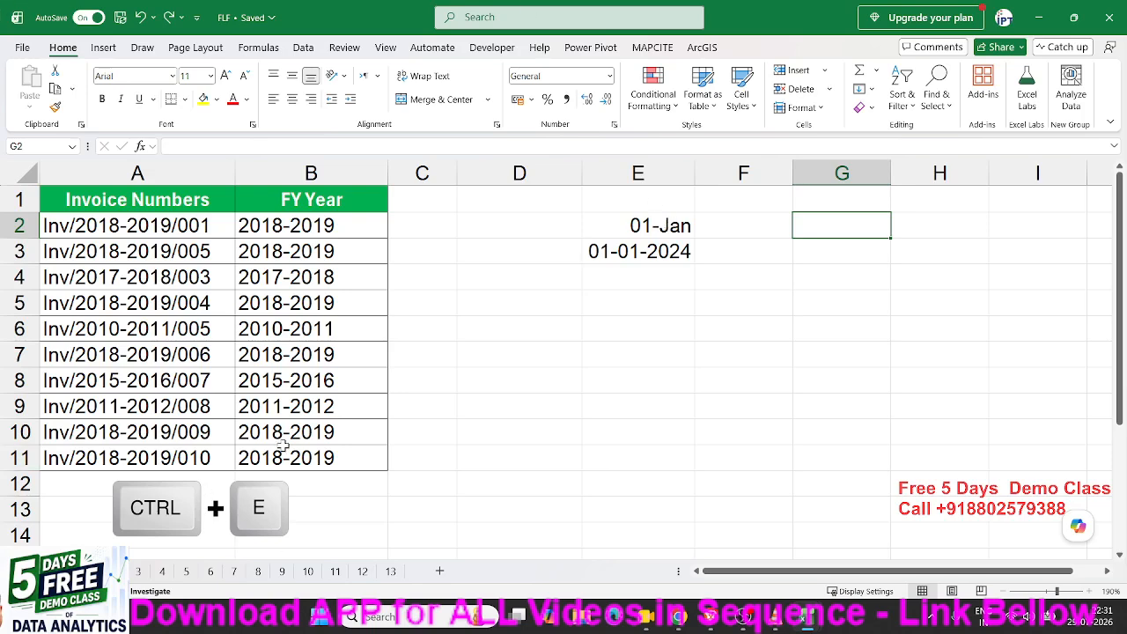
Open the fill options list for cell H3 and dismiss it without choosing one.
{"action": "left_click", "coordinate": [955, 260]}
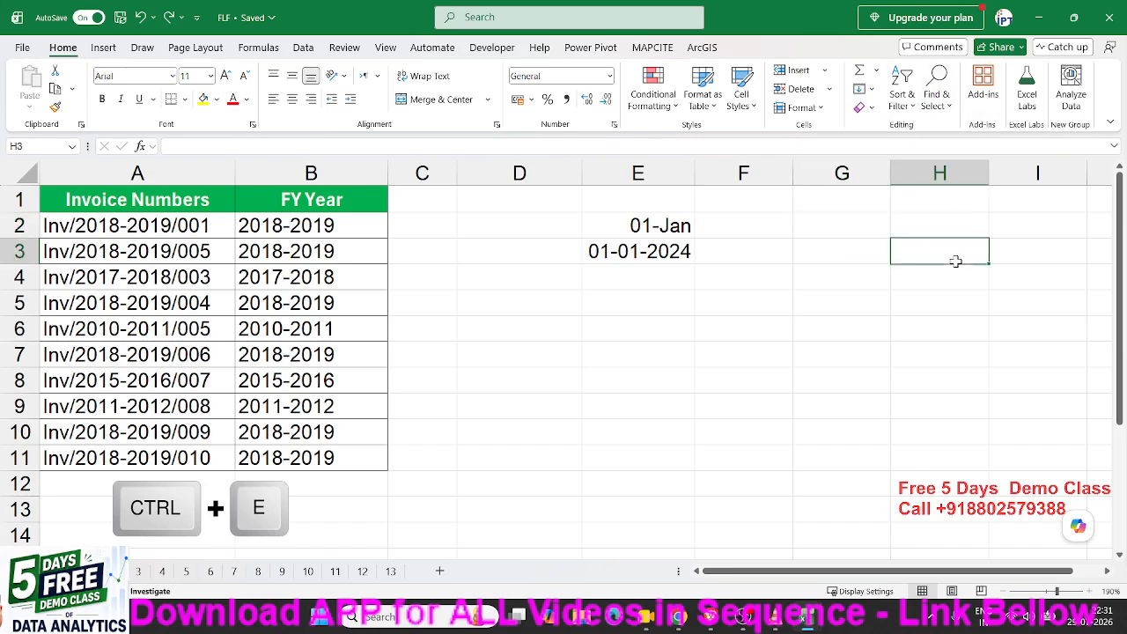
{"action": "left_click", "coordinate": [863, 89]}
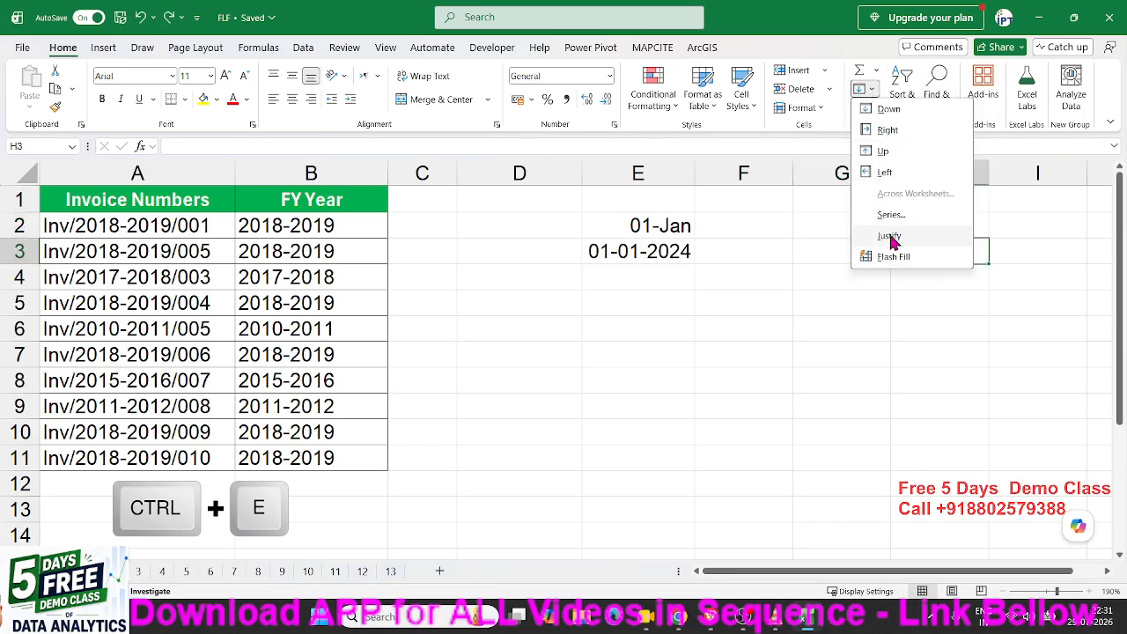
{"action": "left_click", "coordinate": [784, 259]}
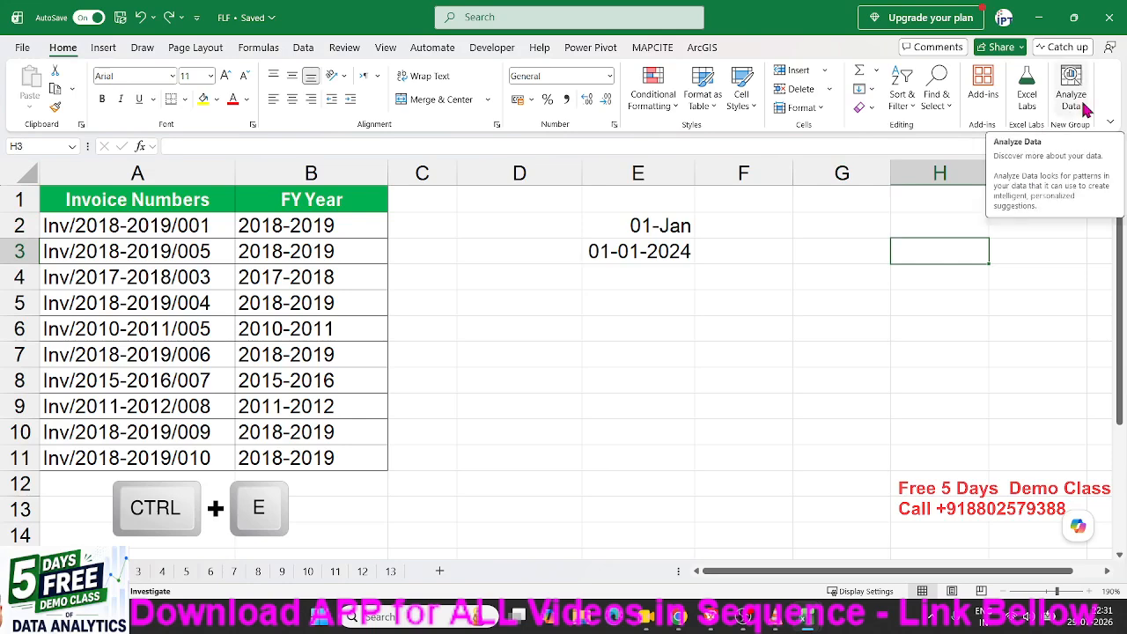
Open the recent workbook 5.2026 Regional Sales & Channel Distribution Dashboard.
{"action": "left_click", "coordinate": [799, 335]}
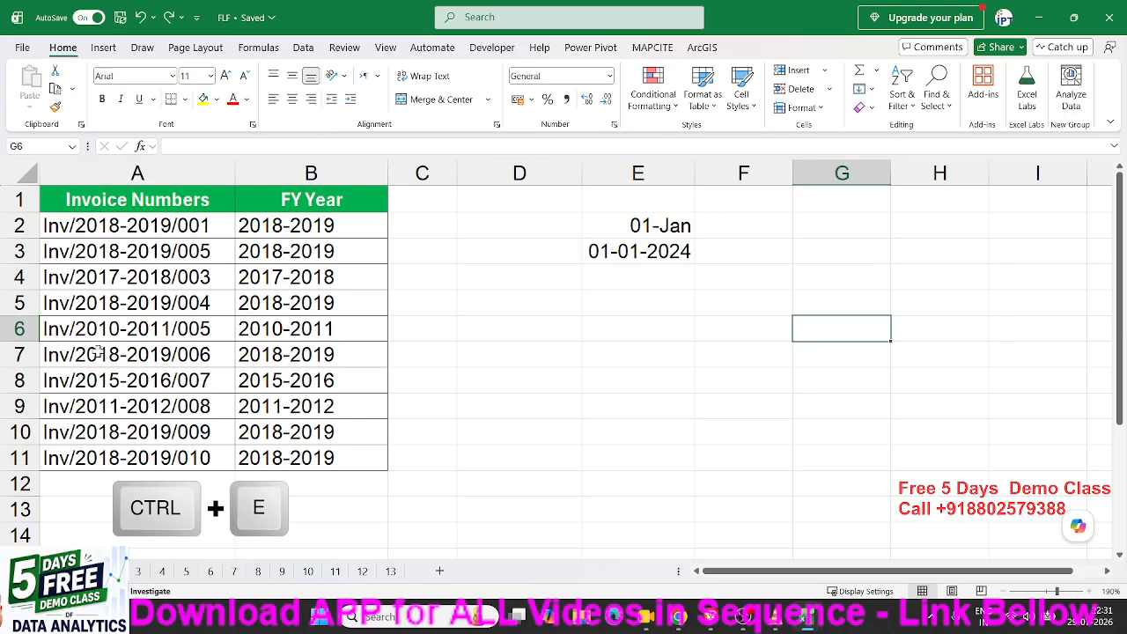
{"action": "left_click", "coordinate": [23, 49]}
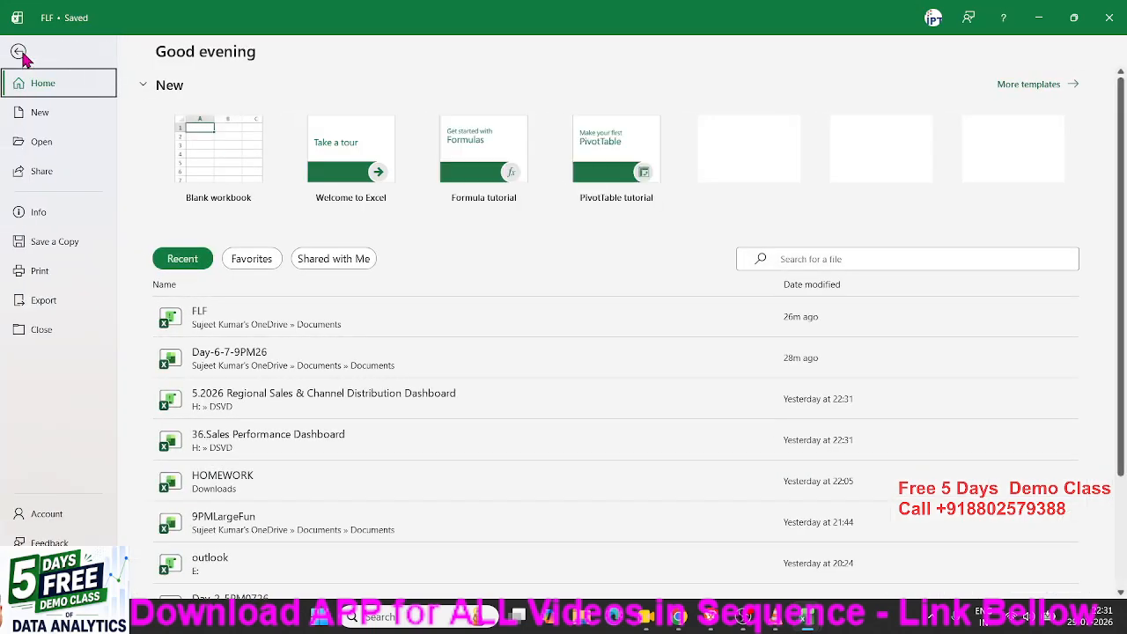
{"action": "left_click", "coordinate": [253, 400]}
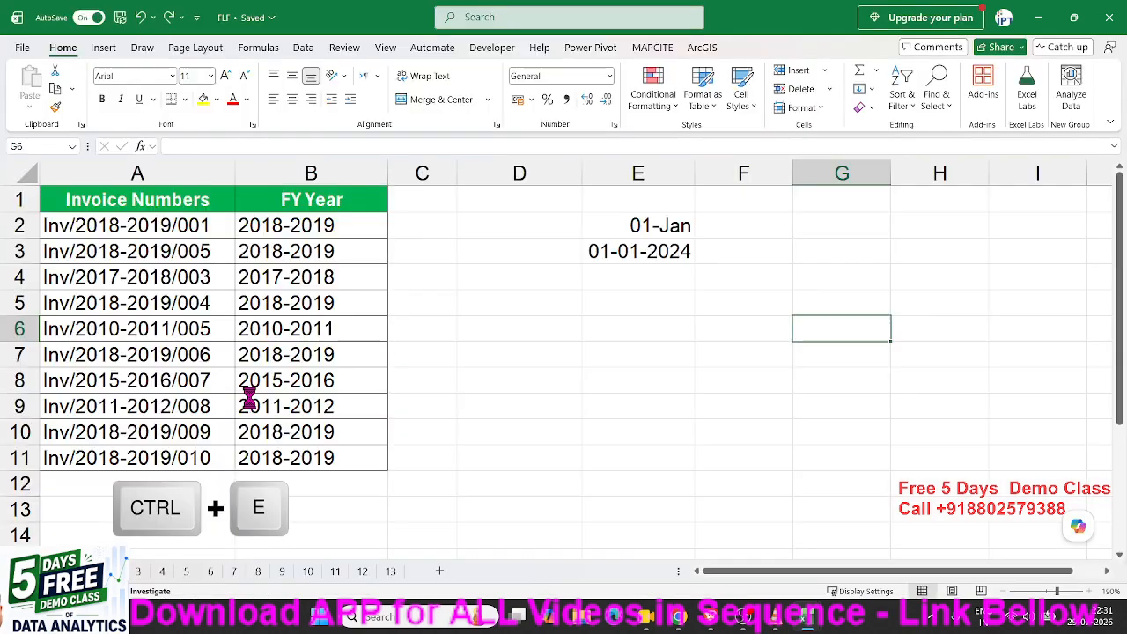
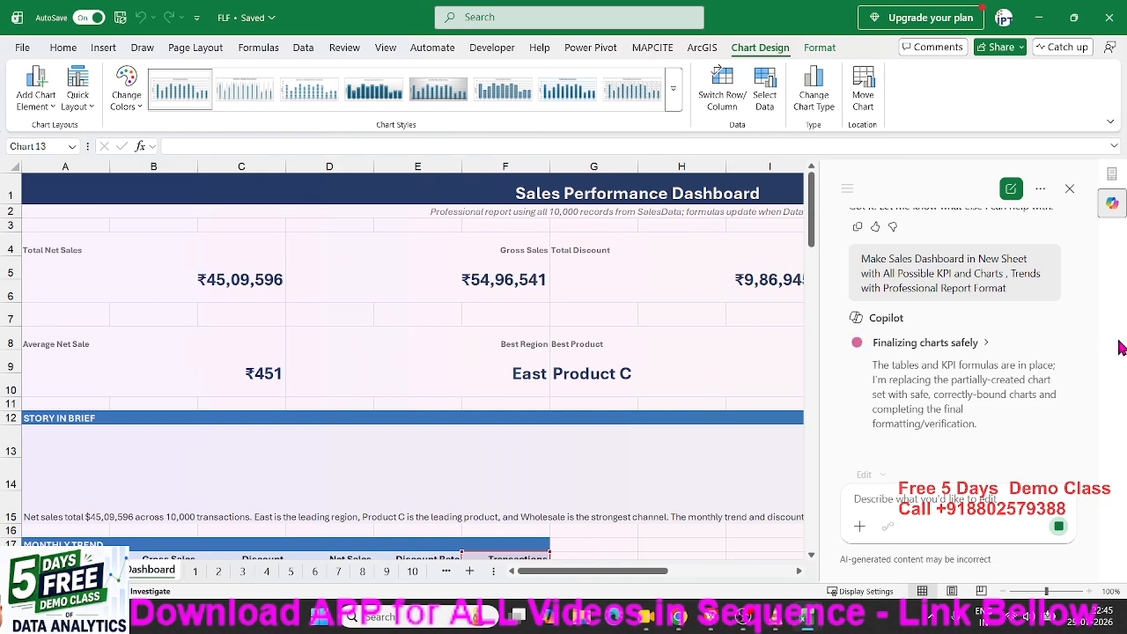
Scroll through the Copilot-built dashboard, then accept its changes with Done.
{"action": "scroll", "coordinate": [750, 348], "scroll_direction": "down", "scroll_amount": 3}
{"action": "scroll", "coordinate": [750, 348], "scroll_direction": "down", "scroll_amount": 2}
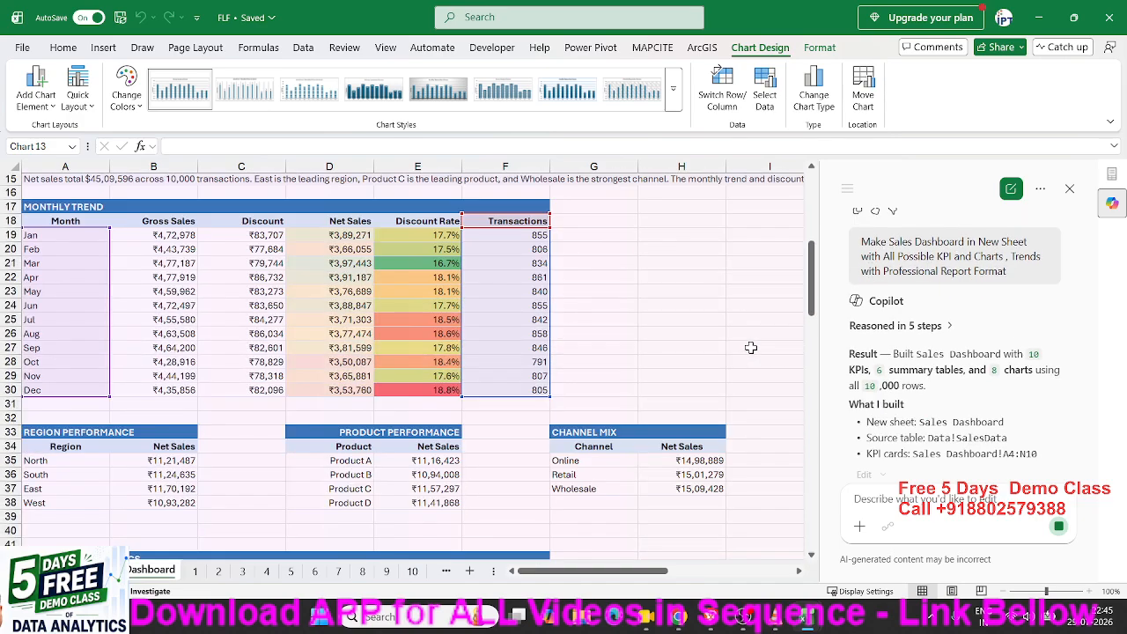
{"action": "scroll", "coordinate": [750, 348], "scroll_direction": "up", "scroll_amount": 5}
{"action": "scroll", "coordinate": [784, 328], "scroll_direction": "down", "scroll_amount": 12}
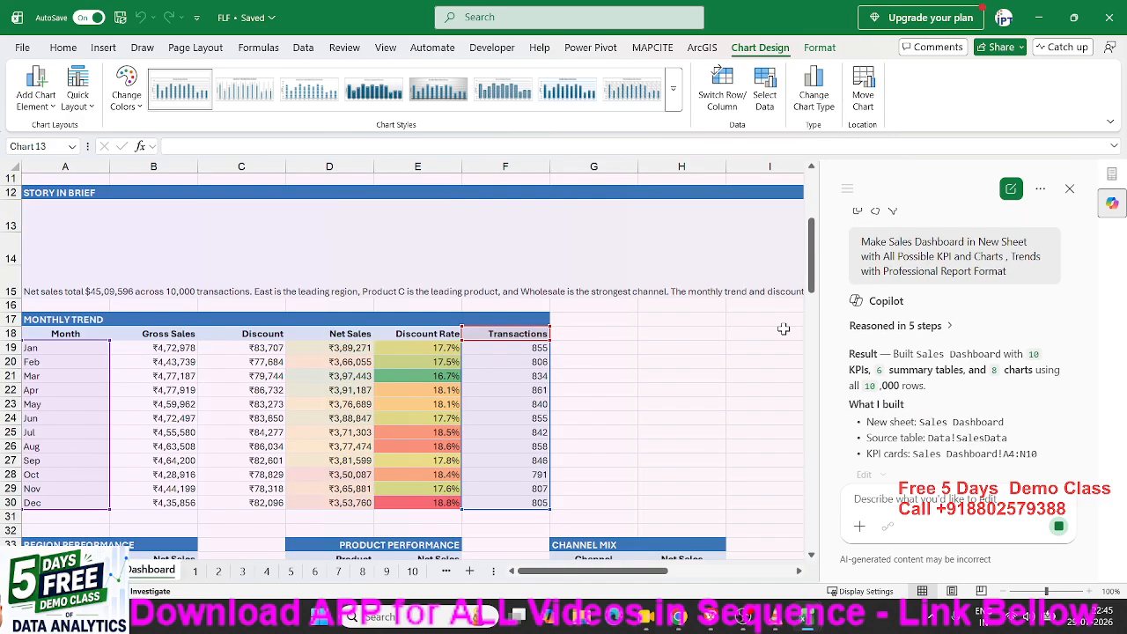
{"action": "scroll", "coordinate": [784, 328], "scroll_direction": "down", "scroll_amount": 20}
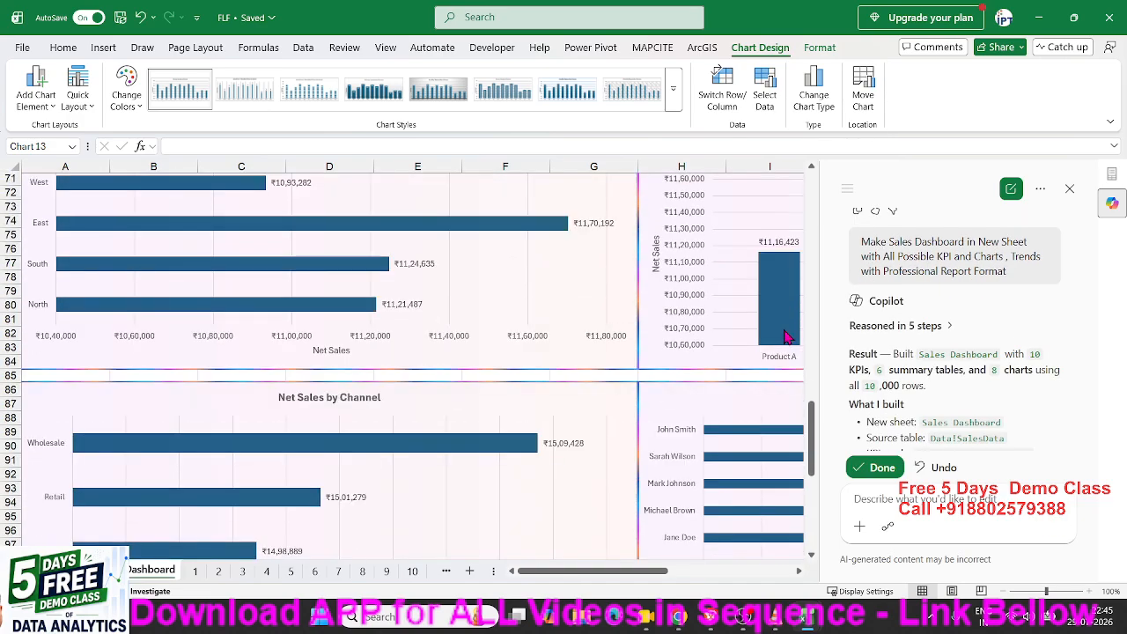
{"action": "scroll", "coordinate": [783, 329], "scroll_direction": "up", "scroll_amount": 20}
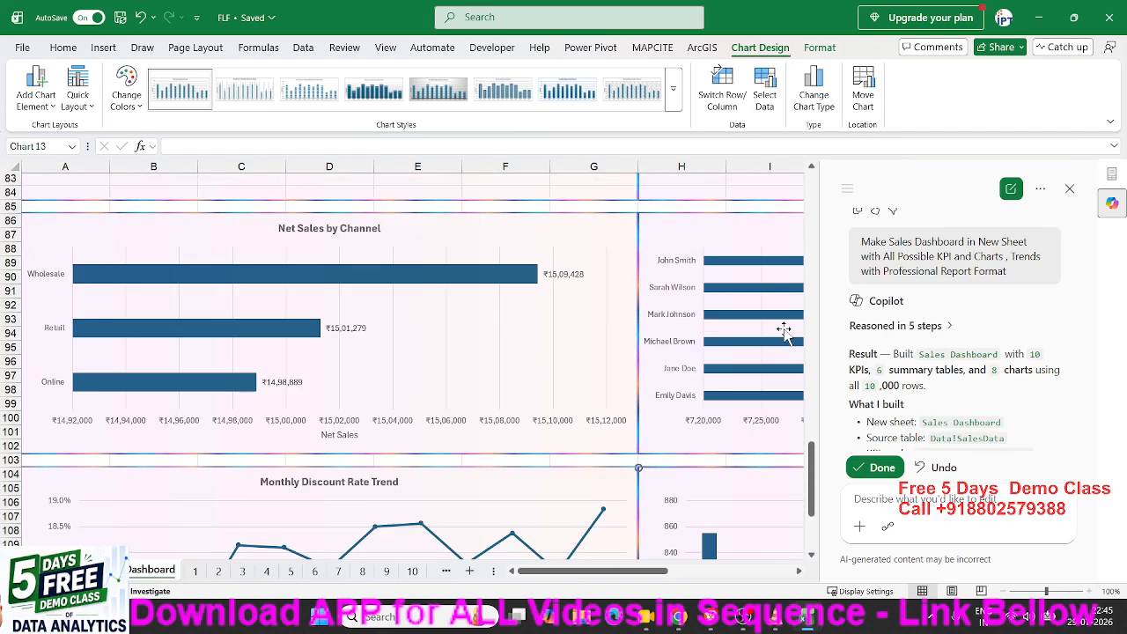
{"action": "scroll", "coordinate": [784, 326], "scroll_direction": "up", "scroll_amount": 7}
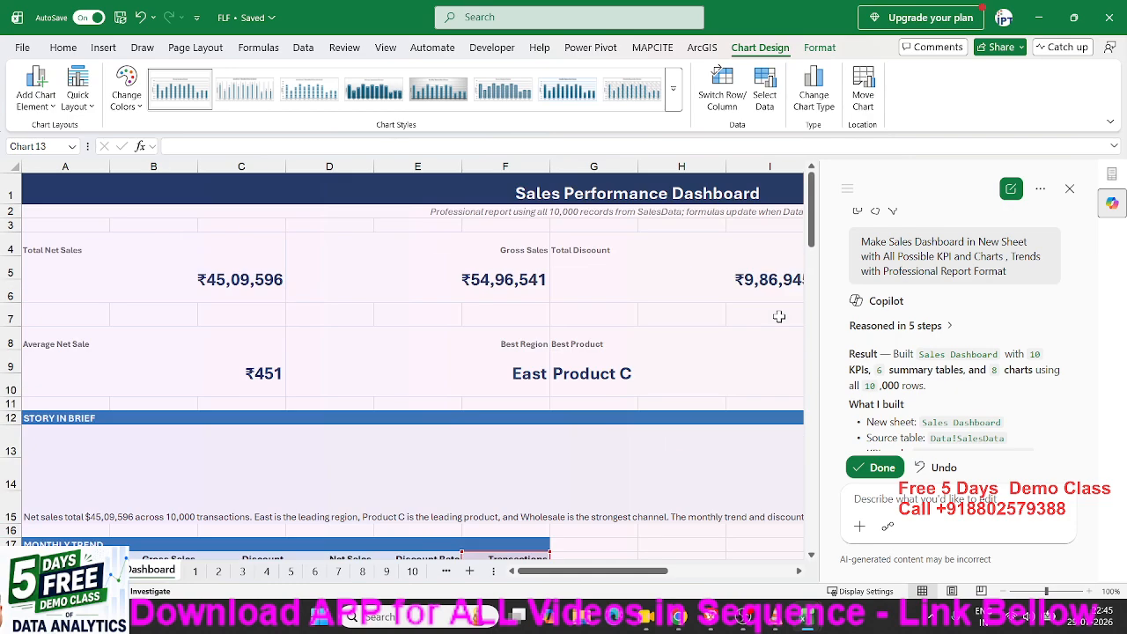
{"action": "scroll", "coordinate": [779, 316], "scroll_direction": "down", "scroll_amount": 20}
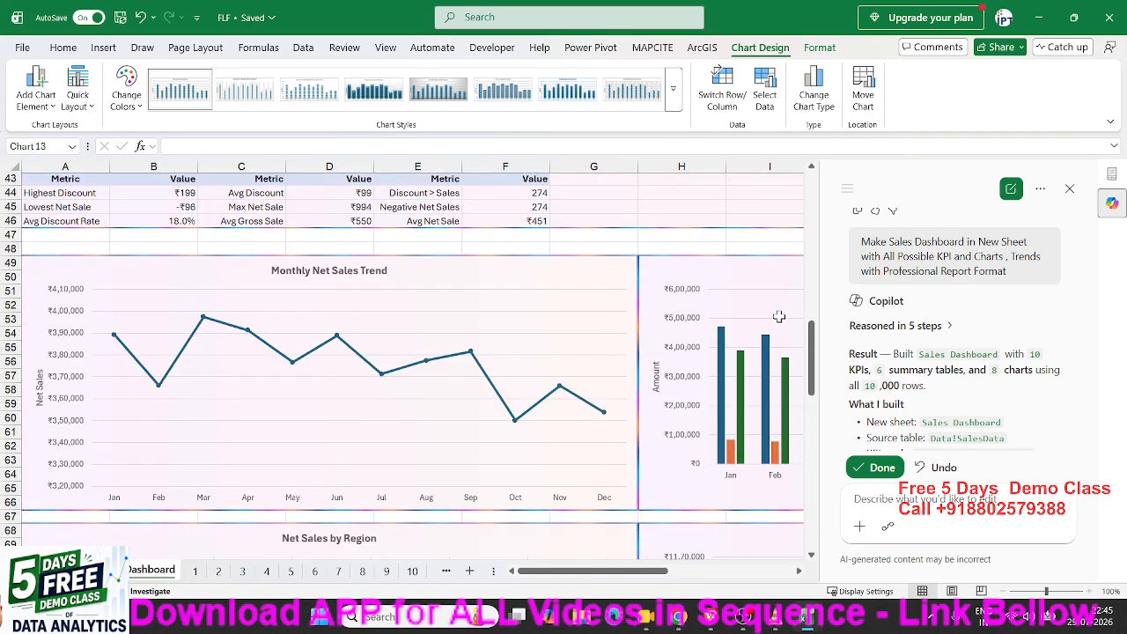
{"action": "scroll", "coordinate": [779, 320], "scroll_direction": "down", "scroll_amount": 12}
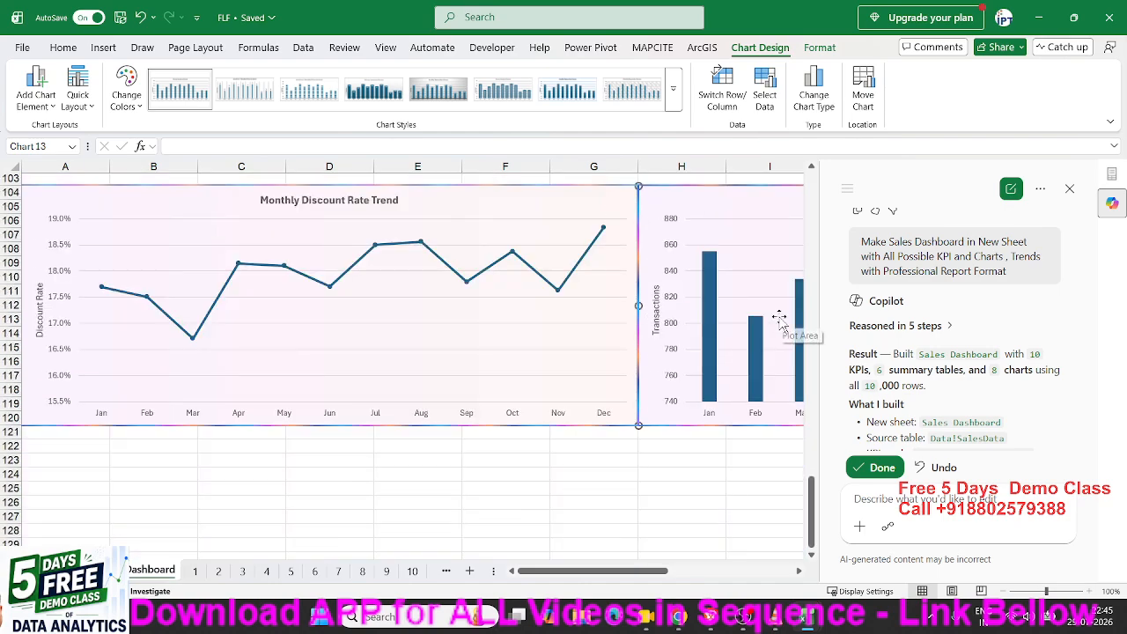
{"action": "scroll", "coordinate": [780, 321], "scroll_direction": "up", "scroll_amount": 13}
{"action": "scroll", "coordinate": [779, 325], "scroll_direction": "up", "scroll_amount": 15}
{"action": "scroll", "coordinate": [779, 321], "scroll_direction": "down", "scroll_amount": 15}
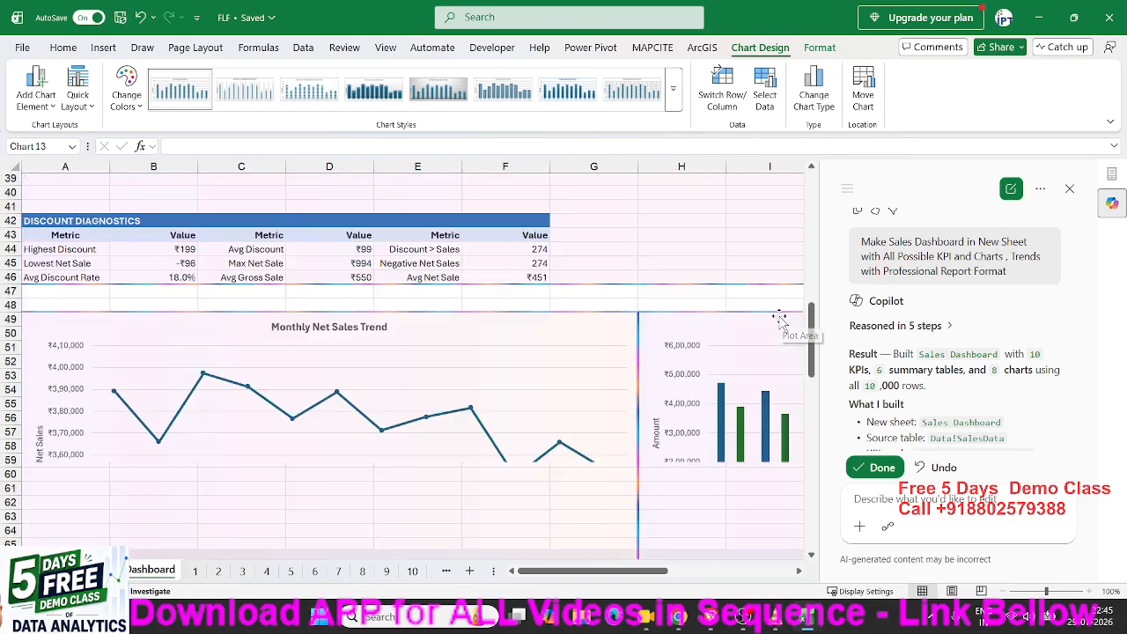
{"action": "scroll", "coordinate": [779, 320], "scroll_direction": "down", "scroll_amount": 12}
{"action": "scroll", "coordinate": [779, 319], "scroll_direction": "up", "scroll_amount": 13}
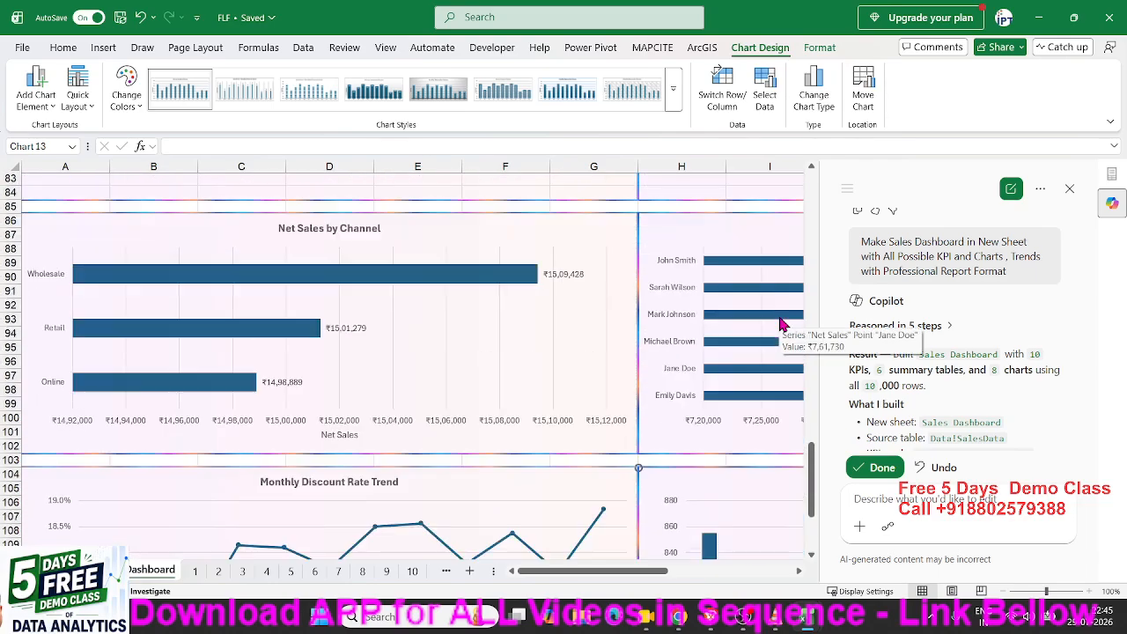
{"action": "scroll", "coordinate": [779, 320], "scroll_direction": "up", "scroll_amount": 16}
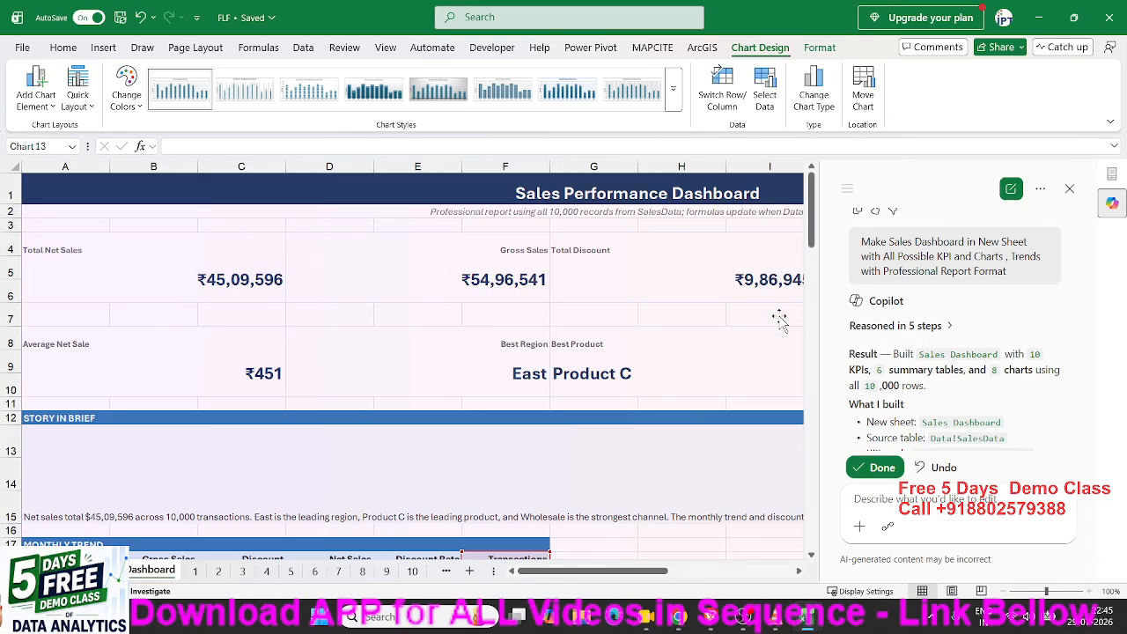
{"action": "left_click", "coordinate": [885, 470]}
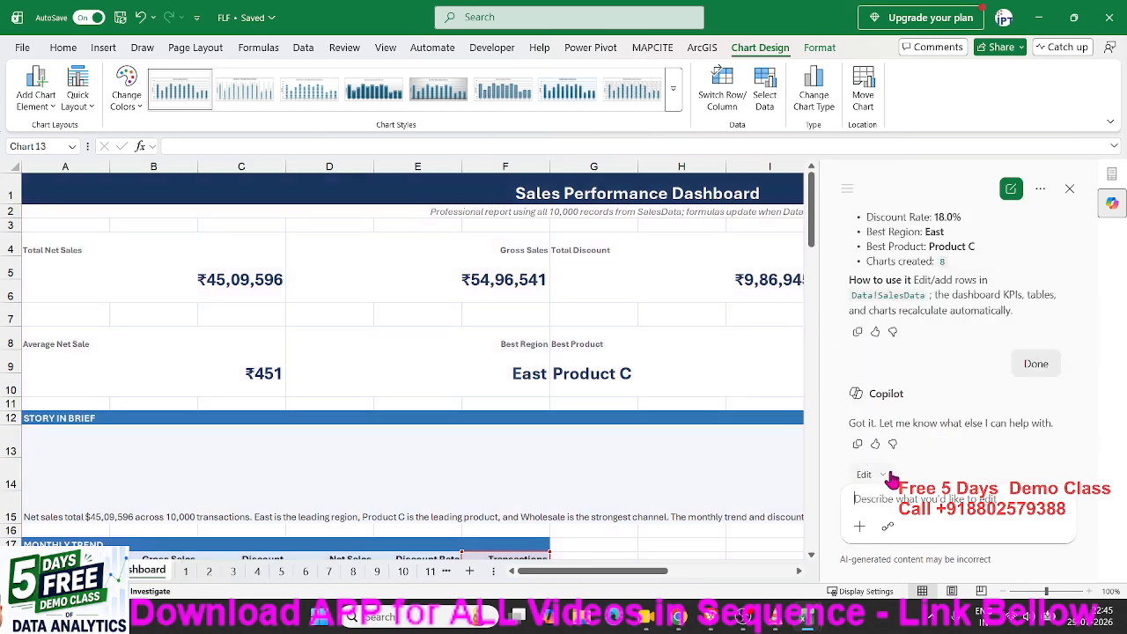
Close the Copilot pane, check the Discount Rate KPI formula, then go to File Home.
{"action": "left_click", "coordinate": [1070, 188]}
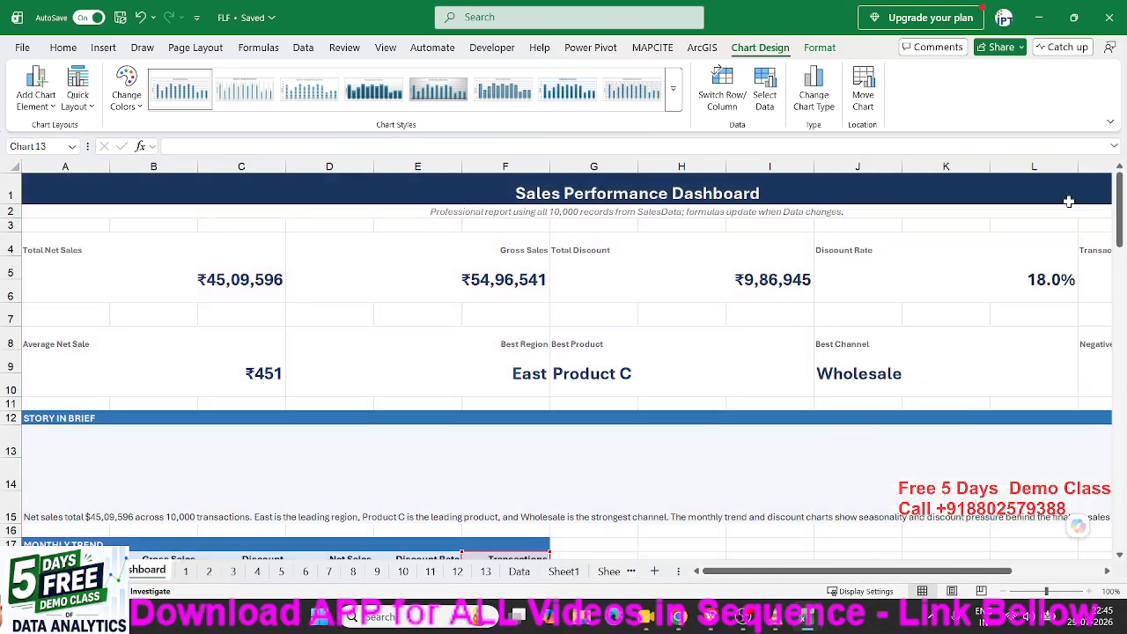
{"action": "left_click", "coordinate": [926, 318]}
{"action": "left_click", "coordinate": [847, 283]}
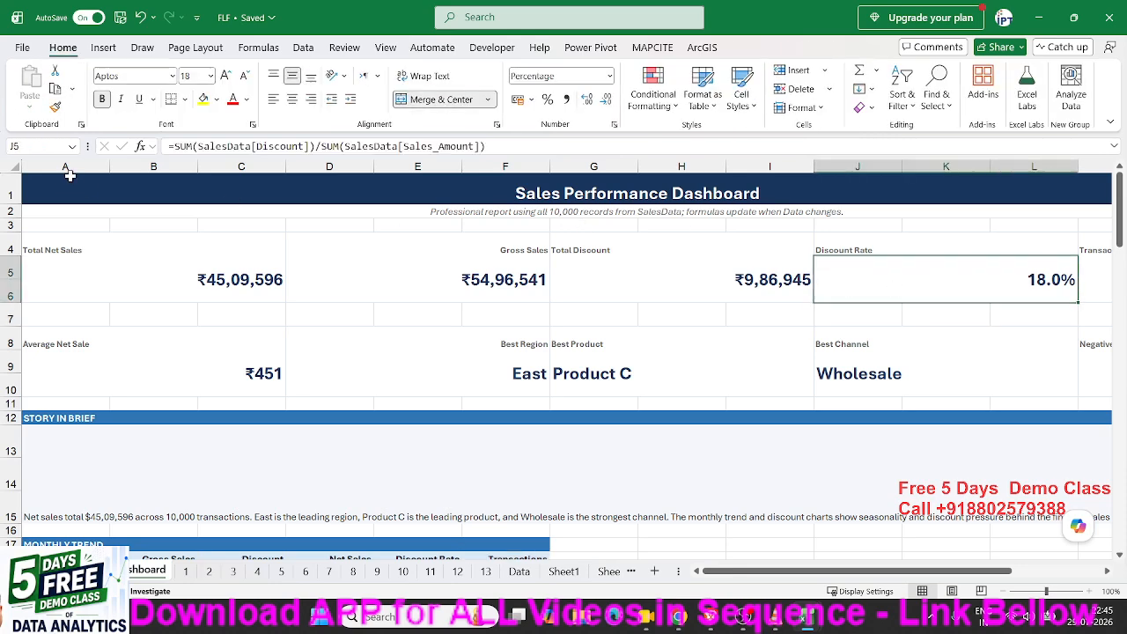
{"action": "left_click", "coordinate": [24, 49]}
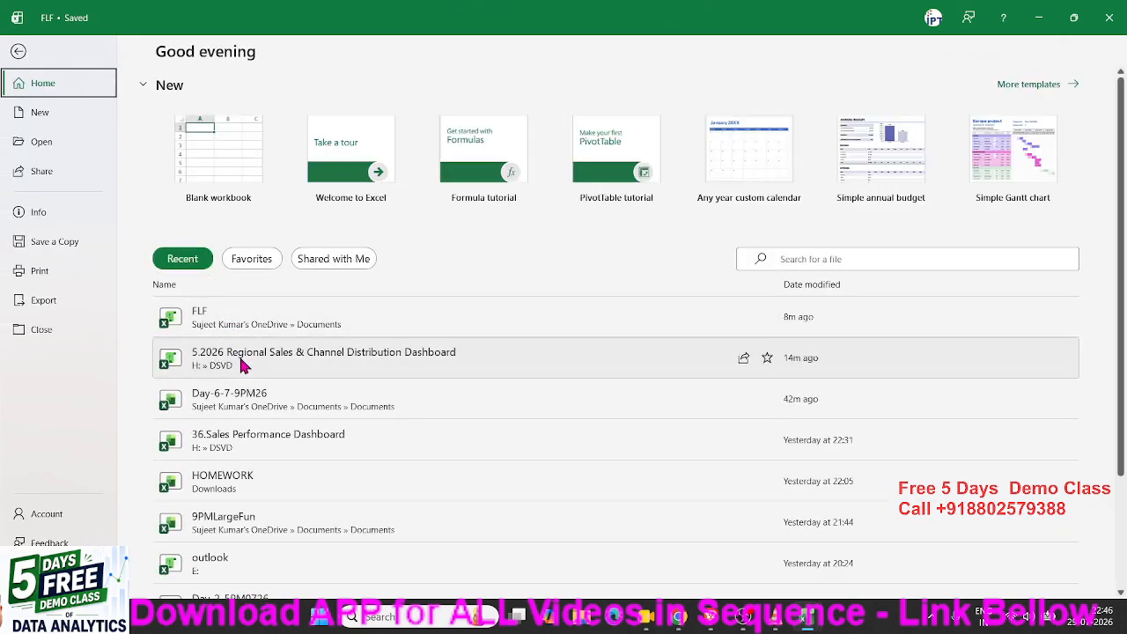
Open 36.Sales Performance Dashboard from Recent and scroll through its Report sheet.
{"action": "left_click", "coordinate": [247, 433]}
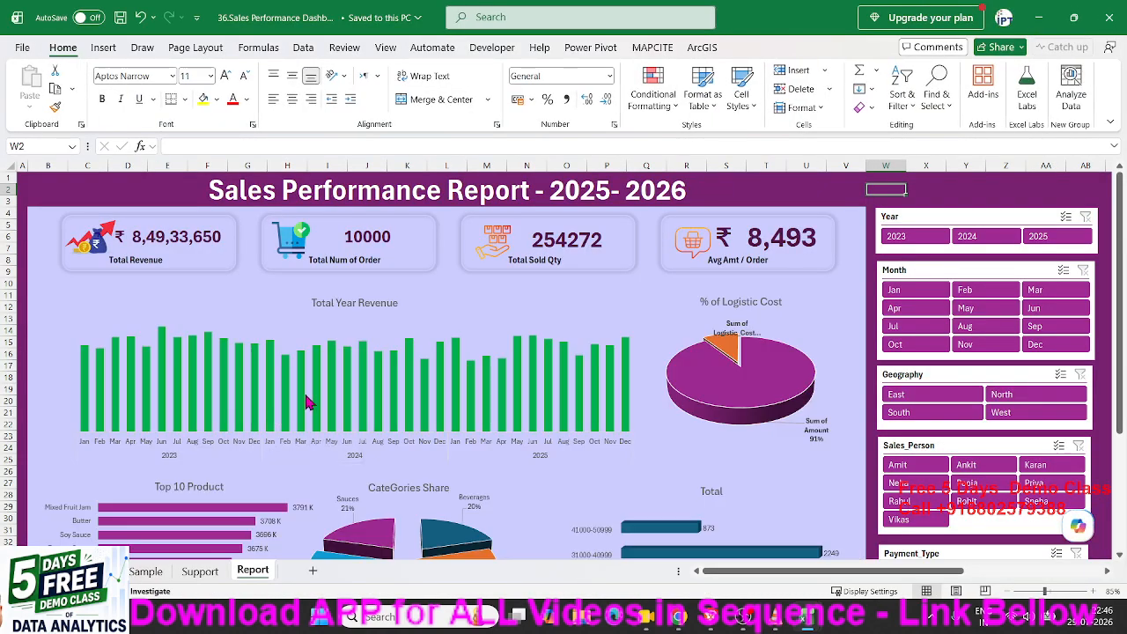
{"action": "scroll", "coordinate": [348, 306], "scroll_direction": "down", "scroll_amount": 8}
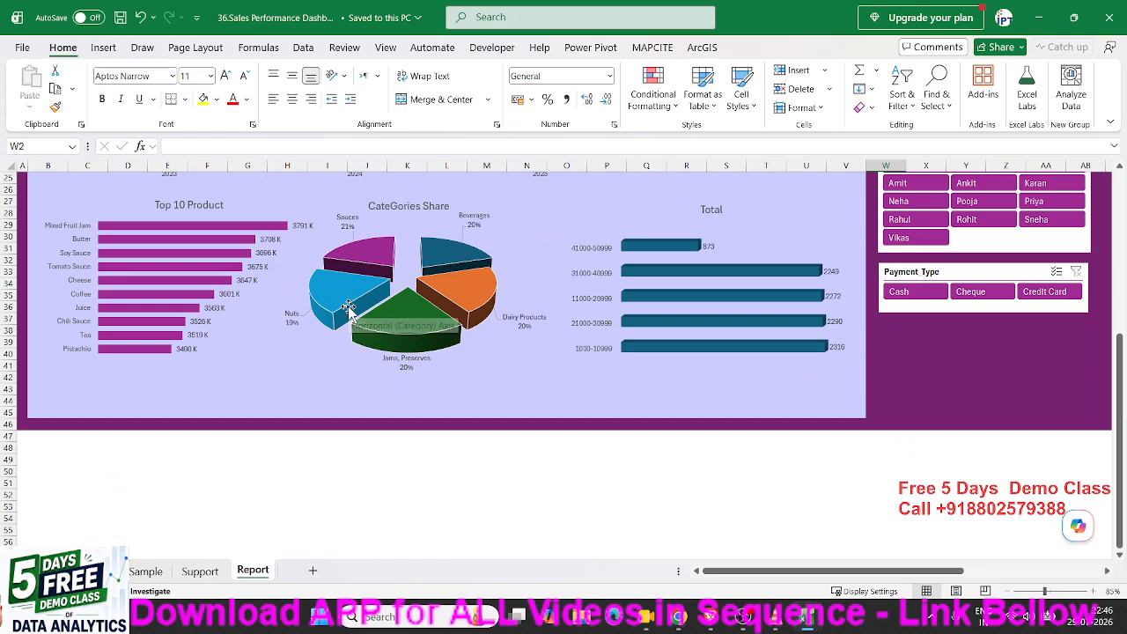
{"action": "scroll", "coordinate": [349, 306], "scroll_direction": "up", "scroll_amount": 8}
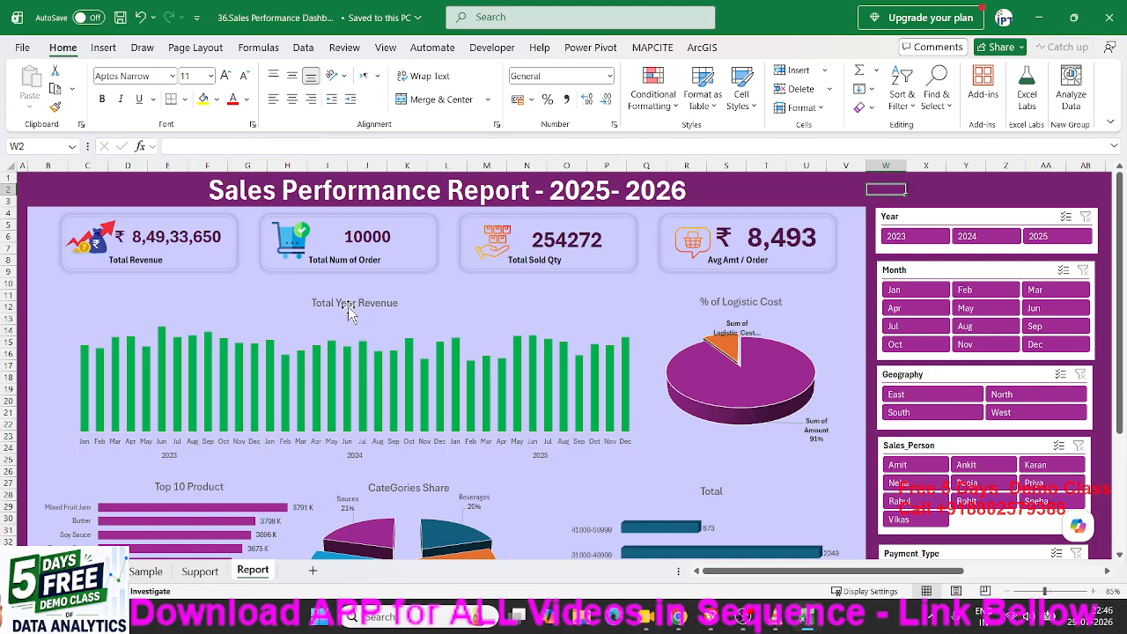
{"action": "scroll", "coordinate": [348, 309], "scroll_direction": "down", "scroll_amount": 8}
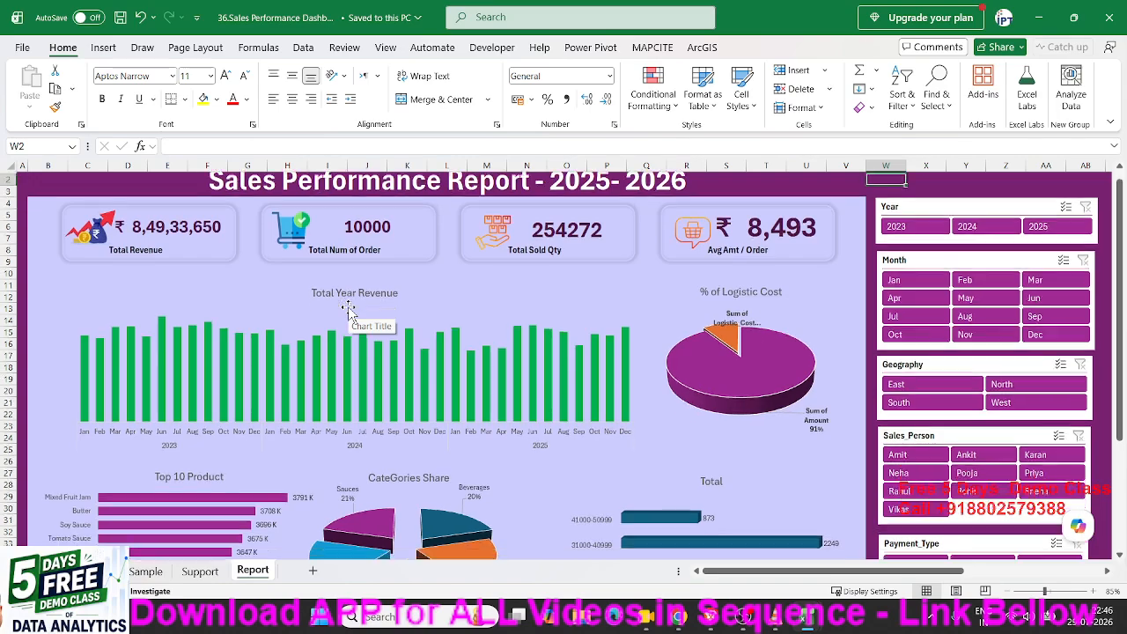
{"action": "scroll", "coordinate": [349, 309], "scroll_direction": "up", "scroll_amount": 8}
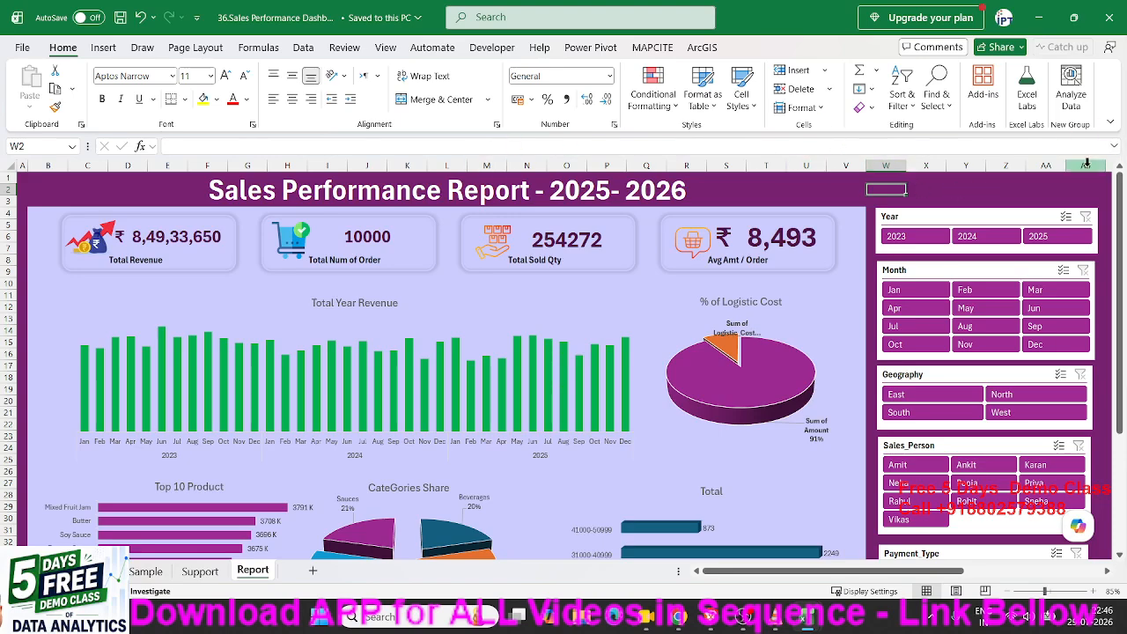
Minimize the report workbook and check the Best Channel, Best Product and Best Region formulas.
{"action": "left_click", "coordinate": [1040, 23]}
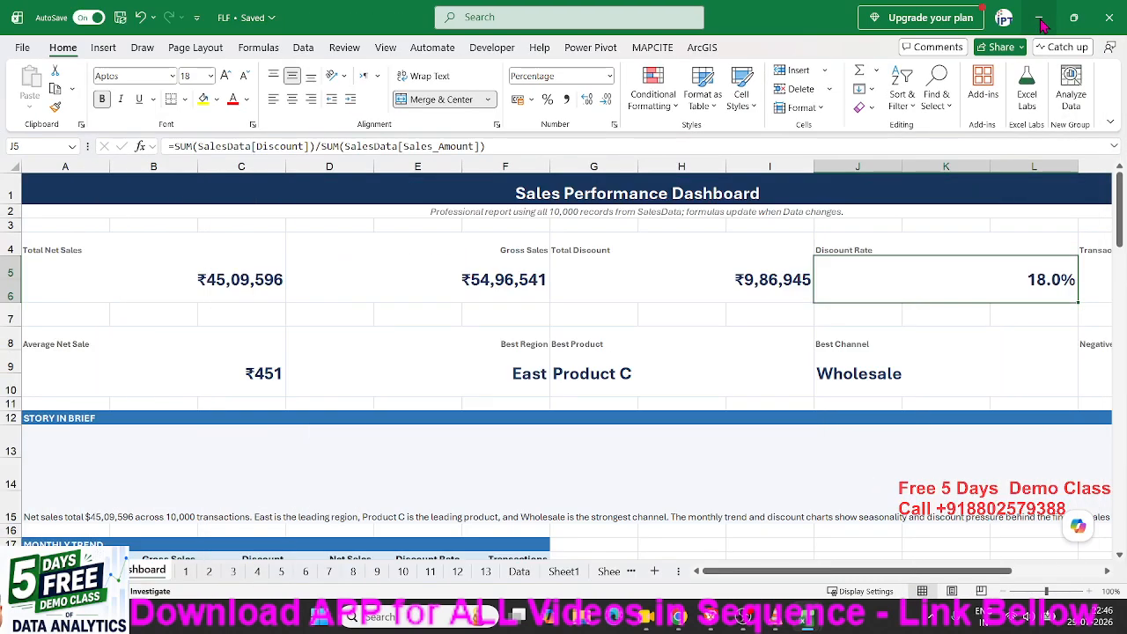
{"action": "left_click", "coordinate": [963, 343]}
{"action": "left_click", "coordinate": [926, 382]}
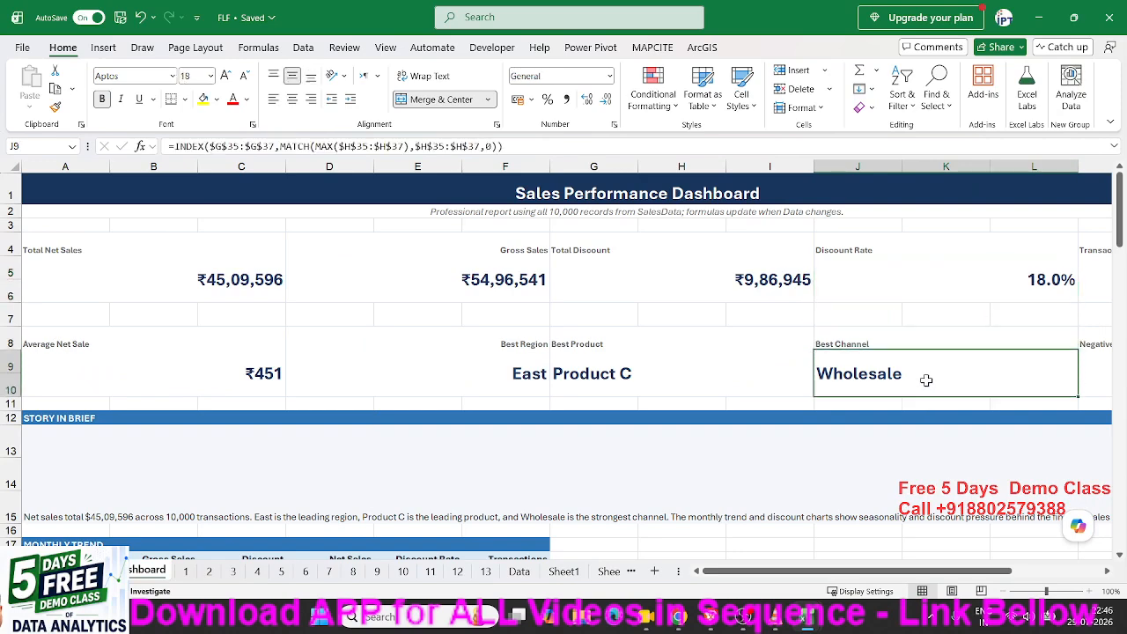
{"action": "left_click", "coordinate": [732, 379]}
{"action": "left_click", "coordinate": [532, 366]}
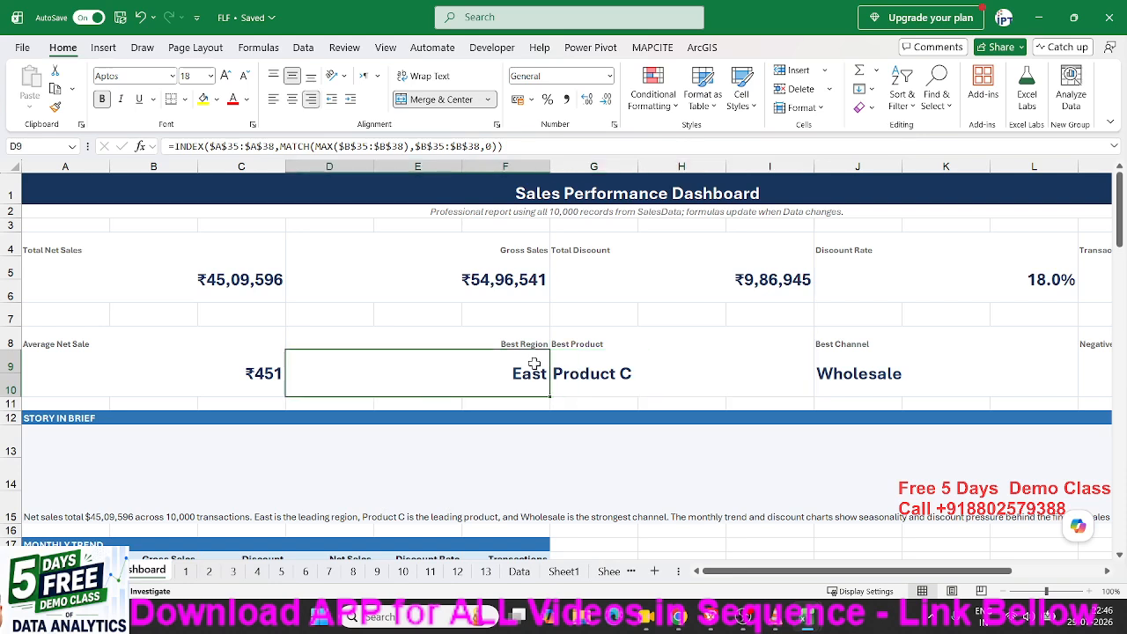
Check the Net Sales, Gross Sales, Discount and Discount Rate formulas, then drag WhatsApp Web onscreen.
{"action": "left_click", "coordinate": [217, 372]}
{"action": "left_click", "coordinate": [220, 288]}
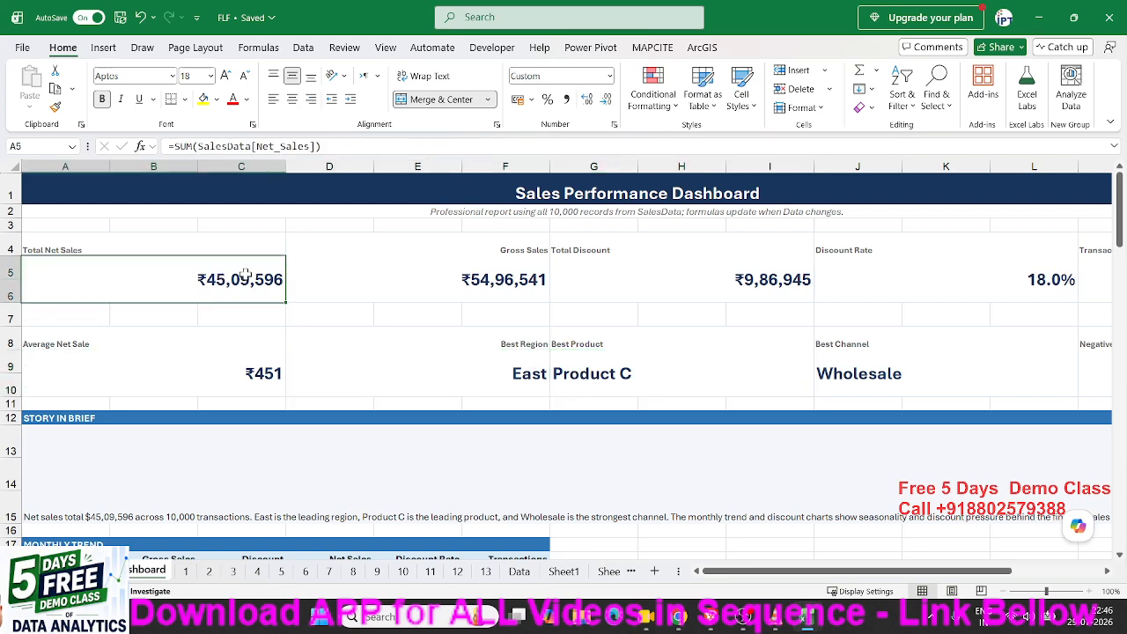
{"action": "left_click", "coordinate": [345, 273]}
{"action": "left_click", "coordinate": [616, 267]}
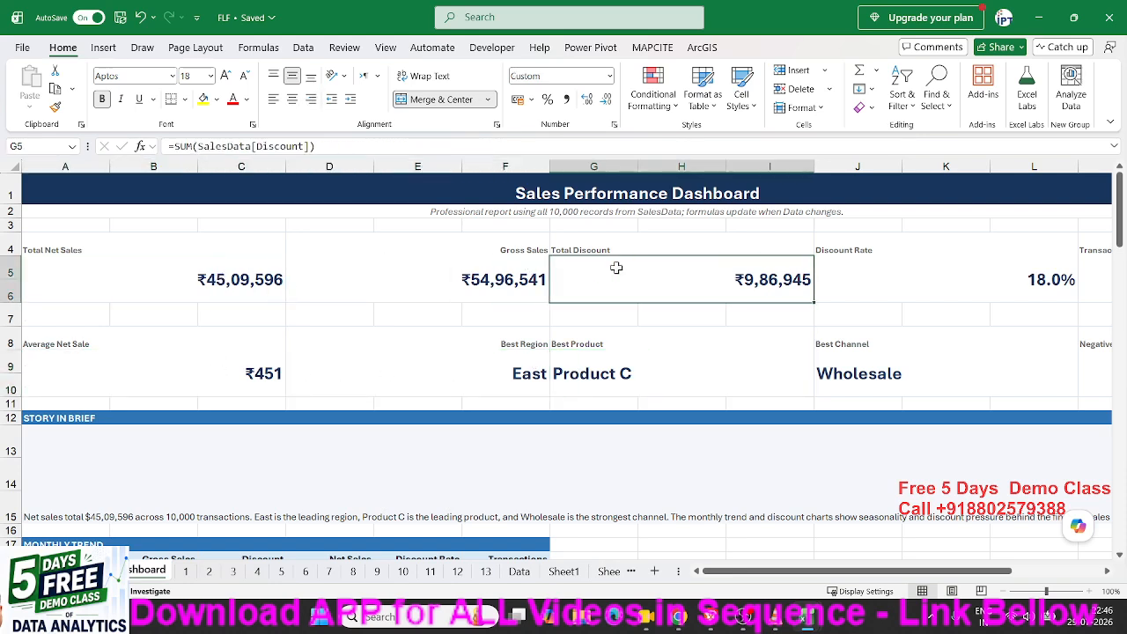
{"action": "left_click", "coordinate": [911, 276]}
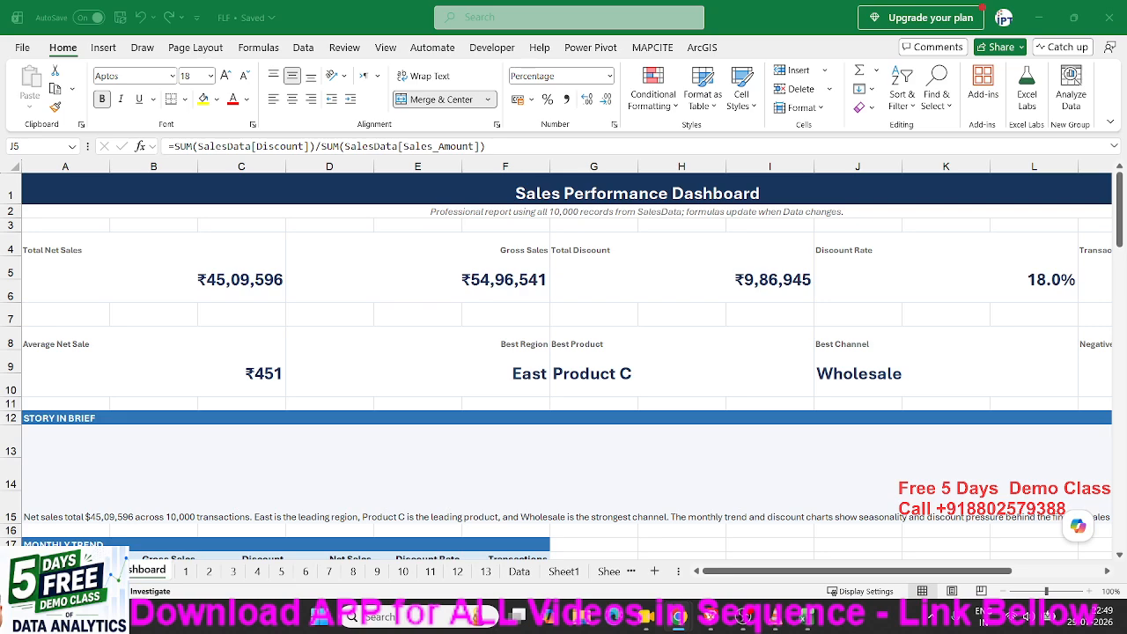
{"action": "left_click_drag", "start_coordinate": [1, 162], "coordinate": [528, 135]}
Maximize WhatsApp Web to view the login-error photo, then drag the window off screen.
{"action": "left_click", "coordinate": [811, 138]}
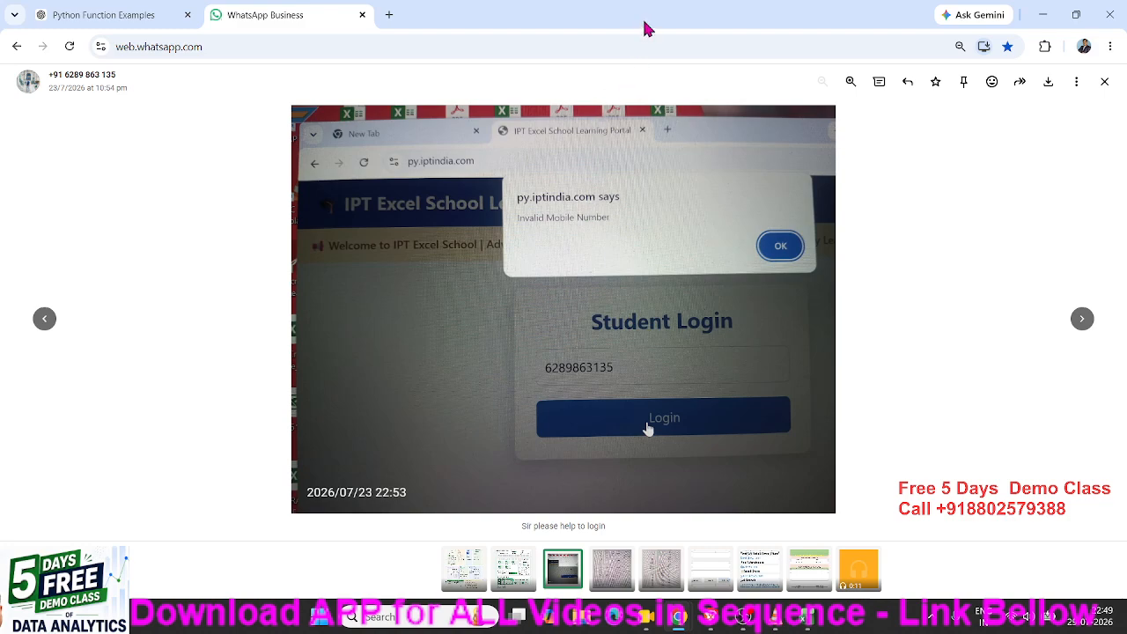
{"action": "left_click_drag", "start_coordinate": [645, 22], "coordinate": [0, 233]}
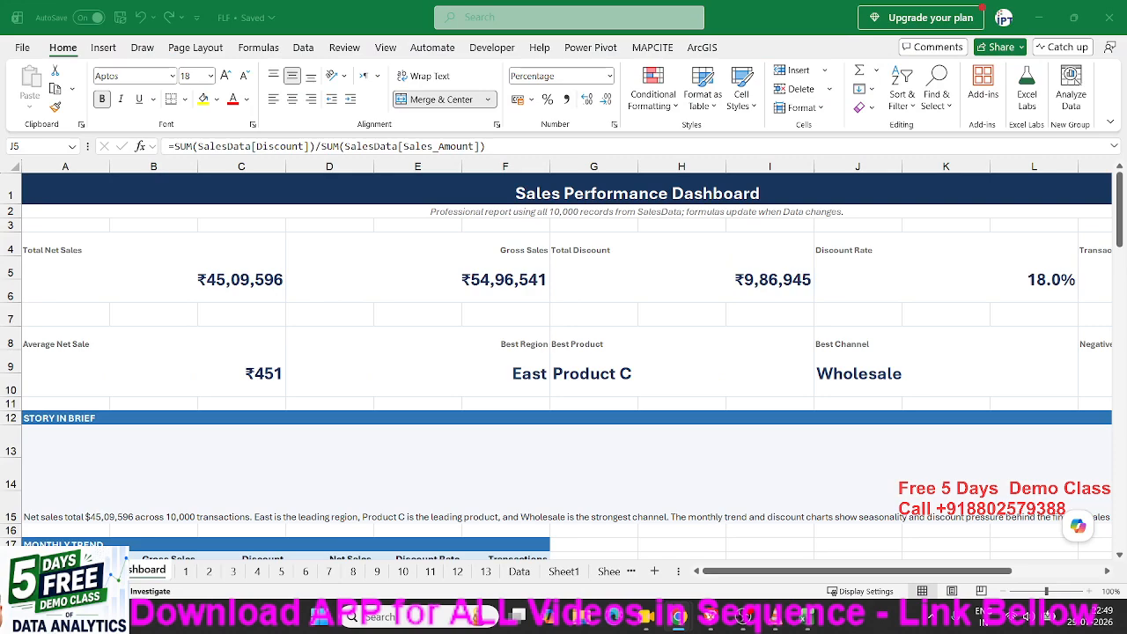
{"action": "left_click_drag", "start_coordinate": [0, 229], "coordinate": [636, 187]}
{"action": "left_click", "coordinate": [969, 187]}
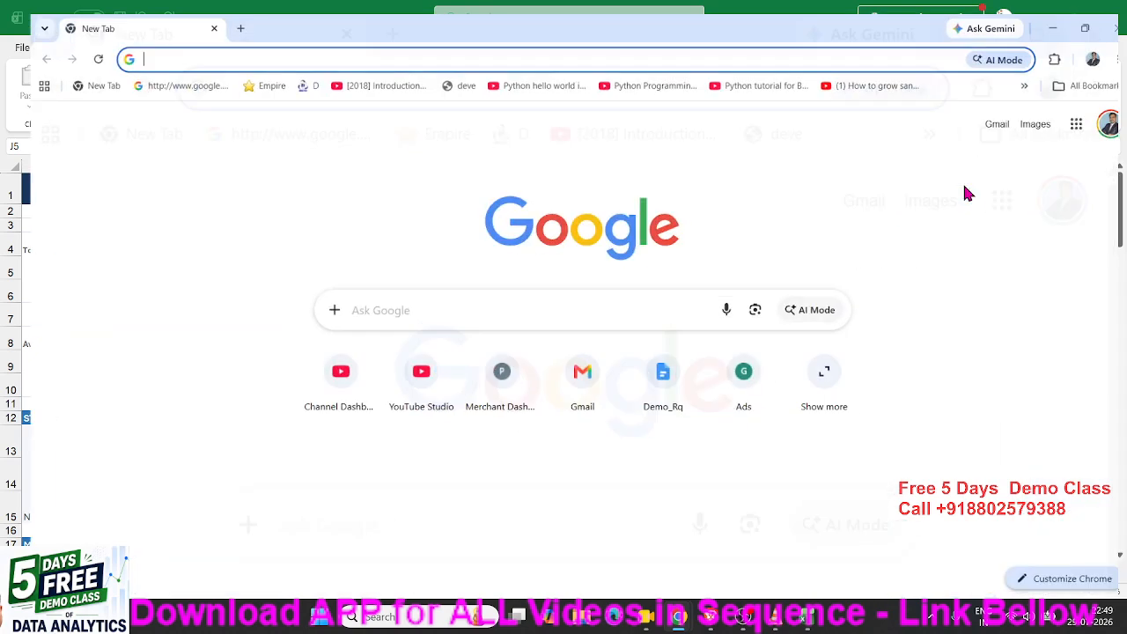
{"action": "type", "text": "pr.iptindia.com"}
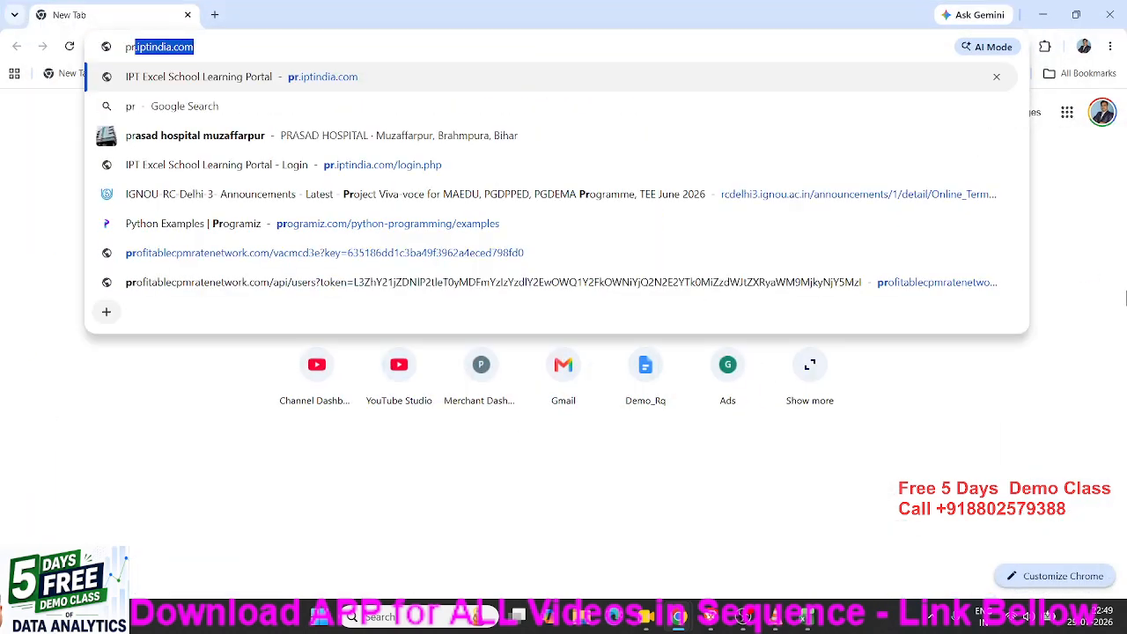
{"action": "key", "text": "Return"}
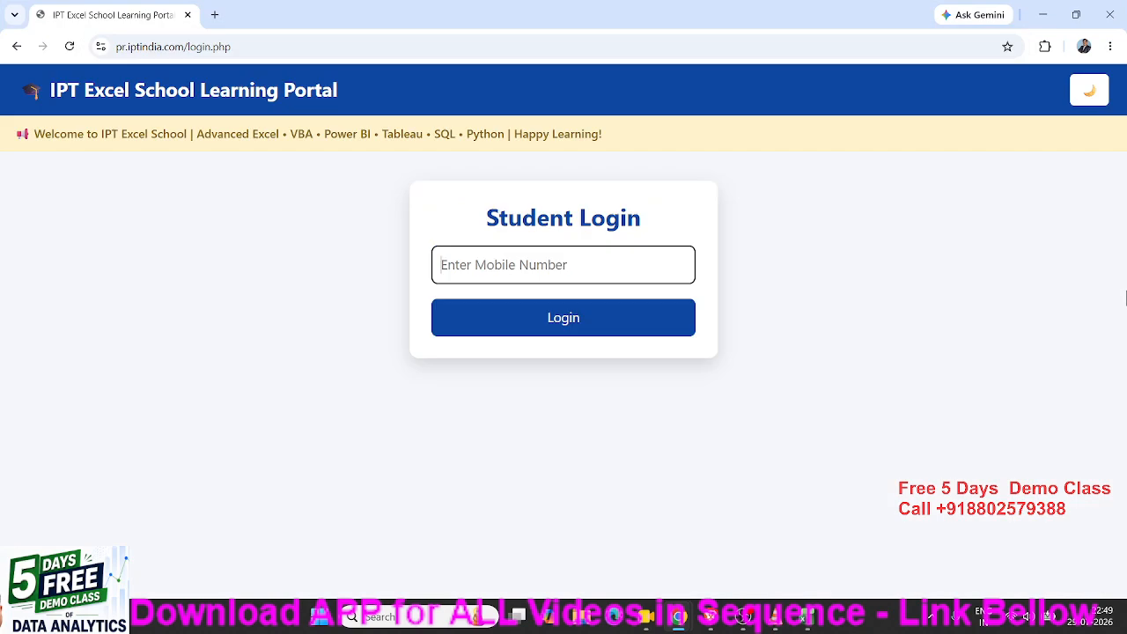
{"action": "left_click", "coordinate": [273, 45]}
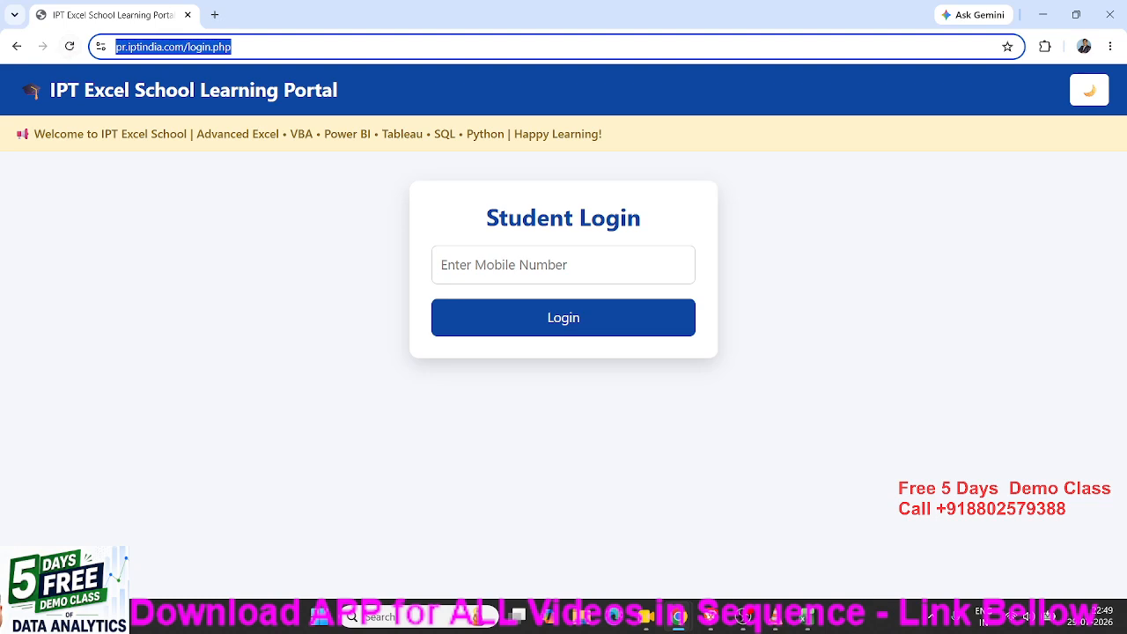
{"action": "key", "text": "alt+Tab"}
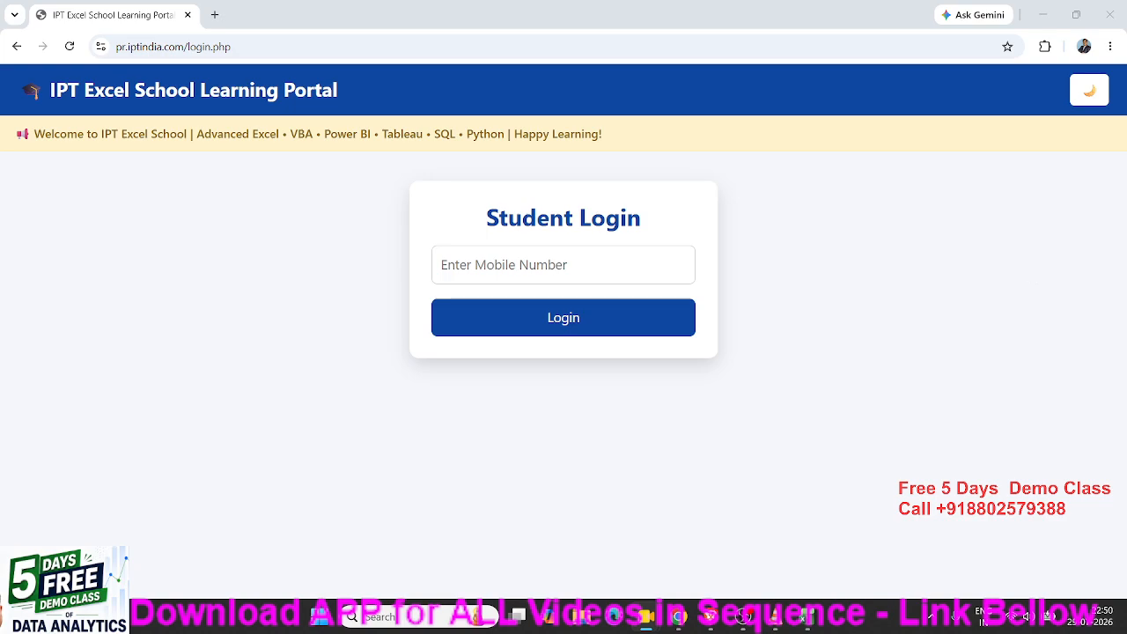
Close the browser and scroll through the dashboard's monthly sales charts.
{"action": "left_click", "coordinate": [1105, 17]}
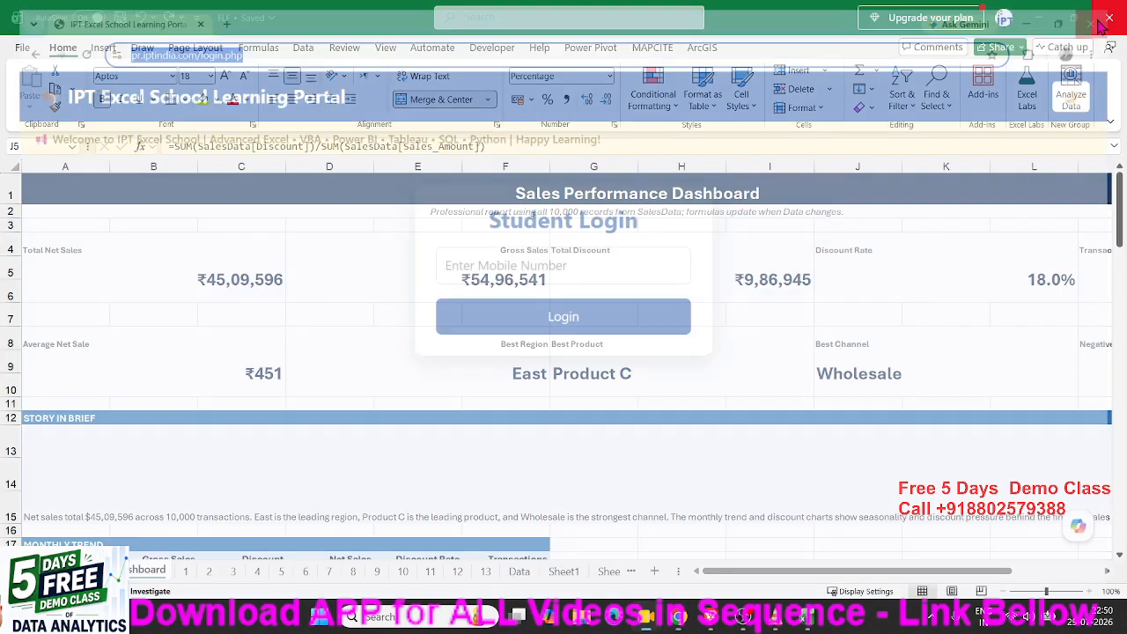
{"action": "scroll", "coordinate": [827, 396], "scroll_direction": "down", "scroll_amount": 4}
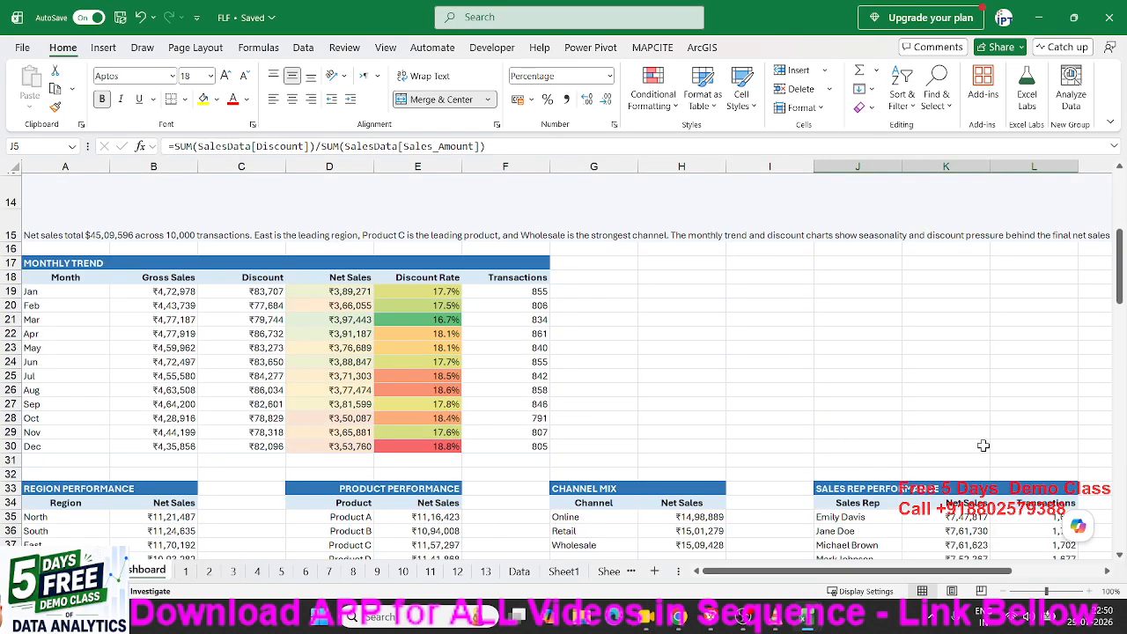
{"action": "scroll", "coordinate": [867, 485], "scroll_direction": "down", "scroll_amount": 20}
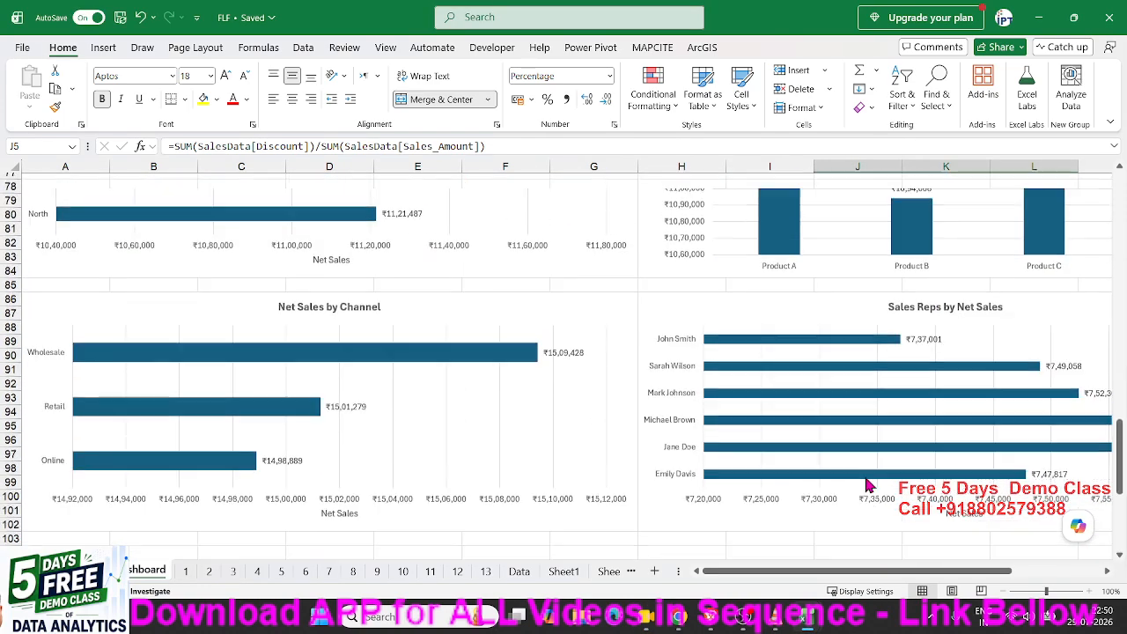
{"action": "scroll", "coordinate": [867, 485], "scroll_direction": "up", "scroll_amount": 10}
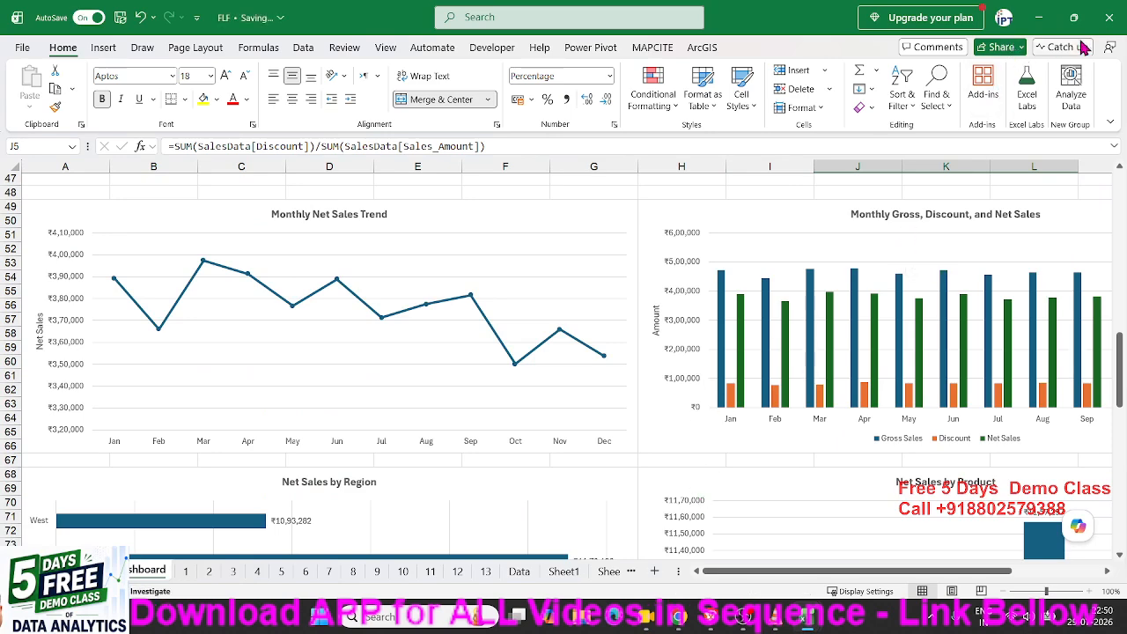
Copy an anyone-can-edit sharing link to FLF.xlsm and close the Share dialog.
{"action": "left_click", "coordinate": [1000, 49]}
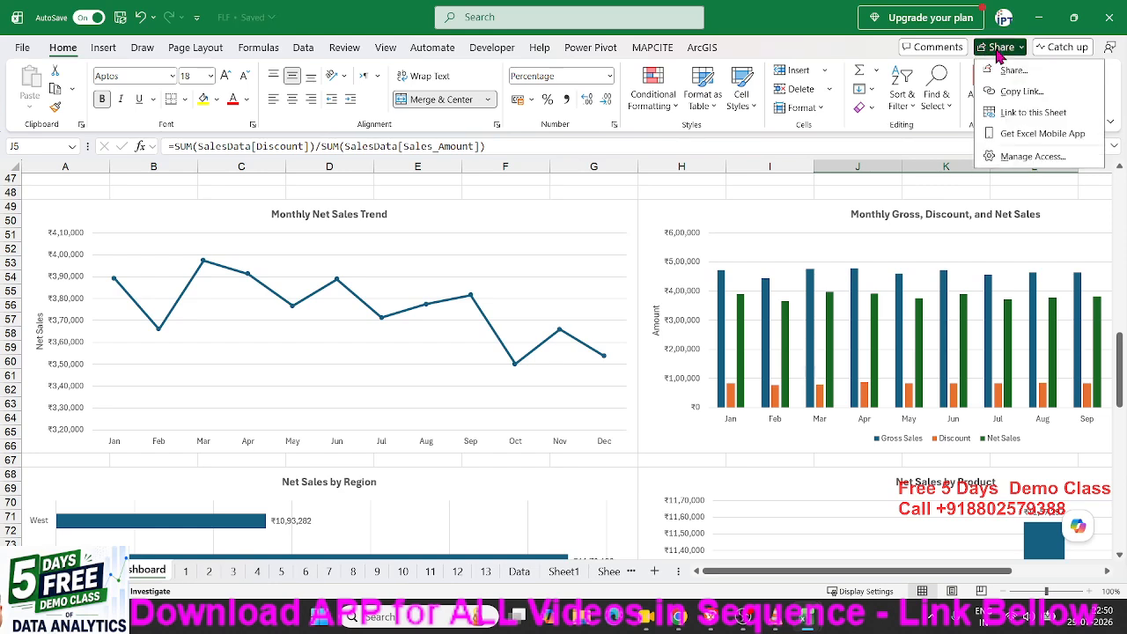
{"action": "left_click", "coordinate": [1001, 74]}
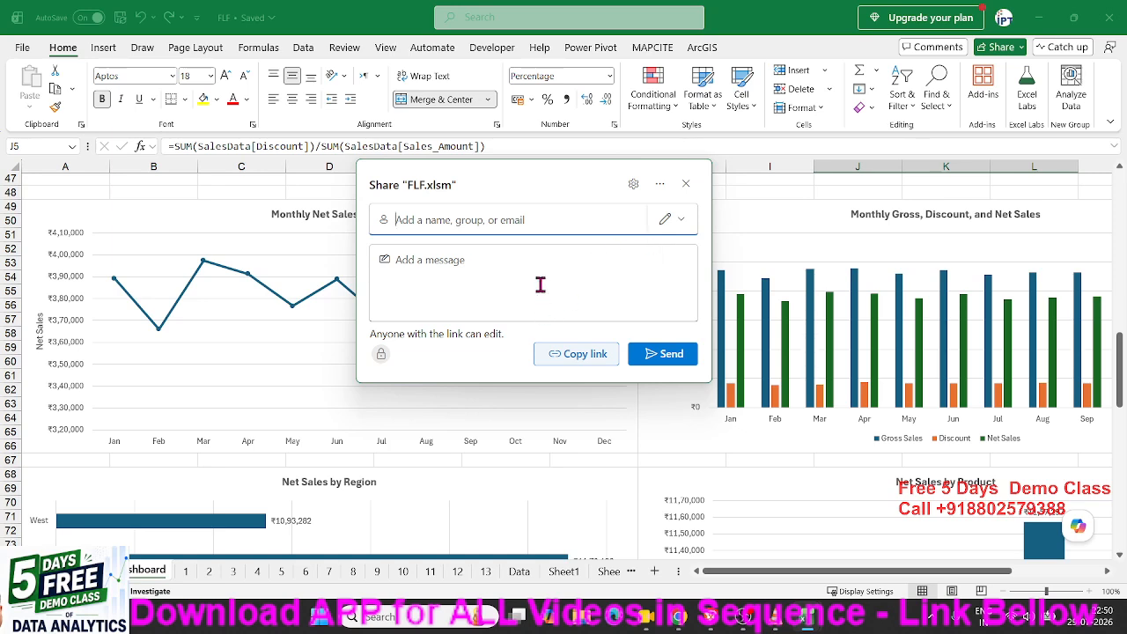
{"action": "left_click", "coordinate": [659, 185]}
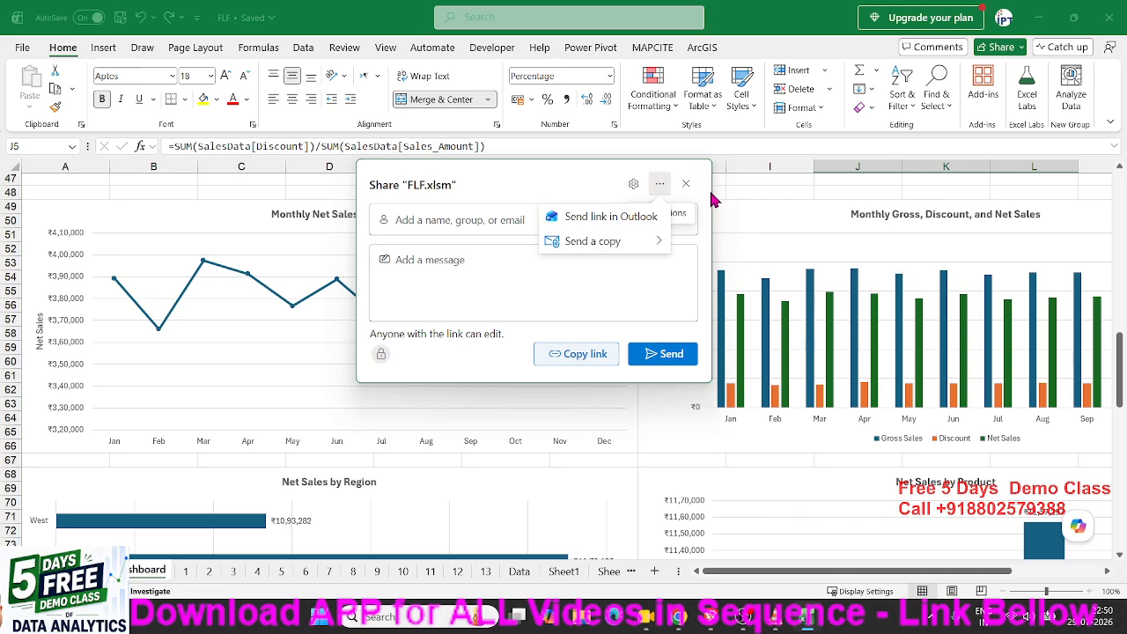
{"action": "left_click", "coordinate": [457, 363]}
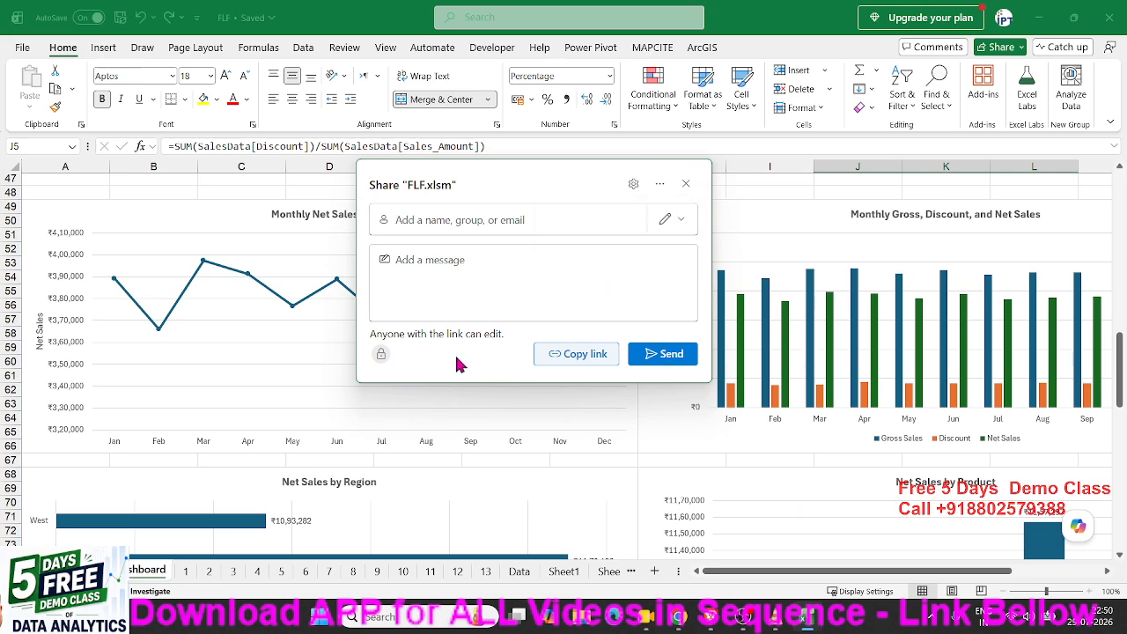
{"action": "left_click", "coordinate": [635, 184]}
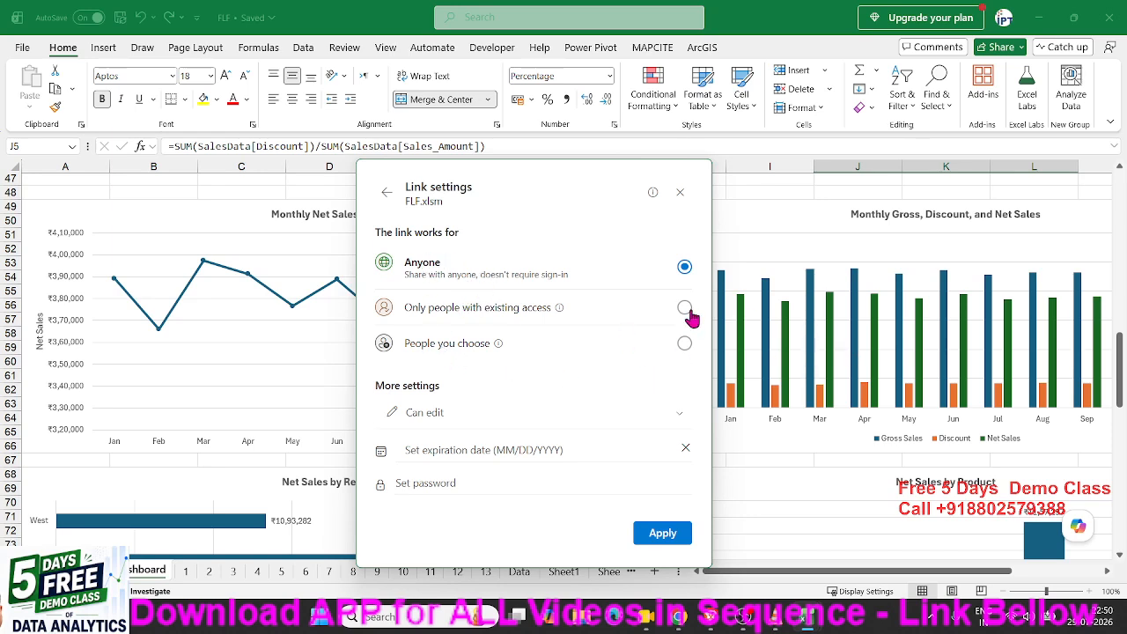
{"action": "left_click", "coordinate": [660, 539]}
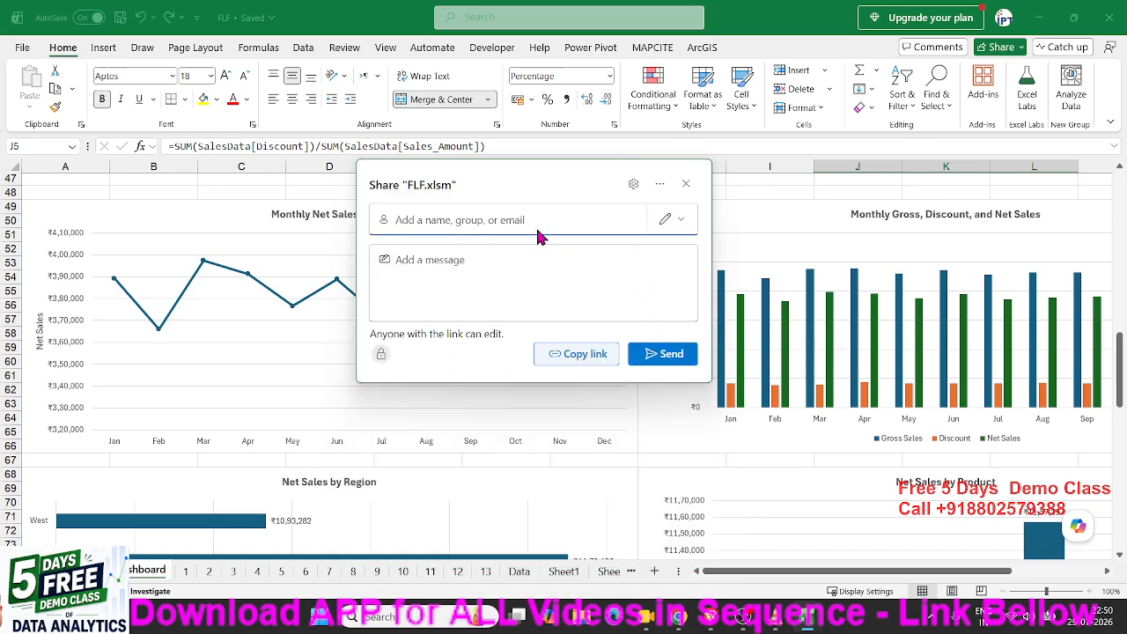
{"action": "left_click", "coordinate": [582, 361]}
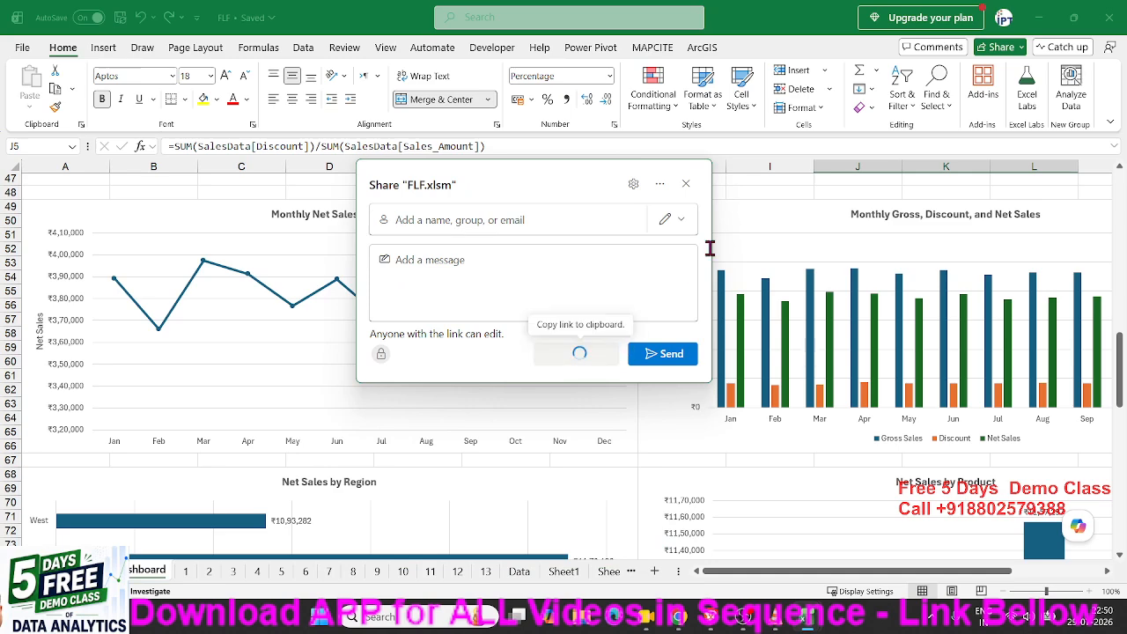
{"action": "left_click", "coordinate": [686, 183]}
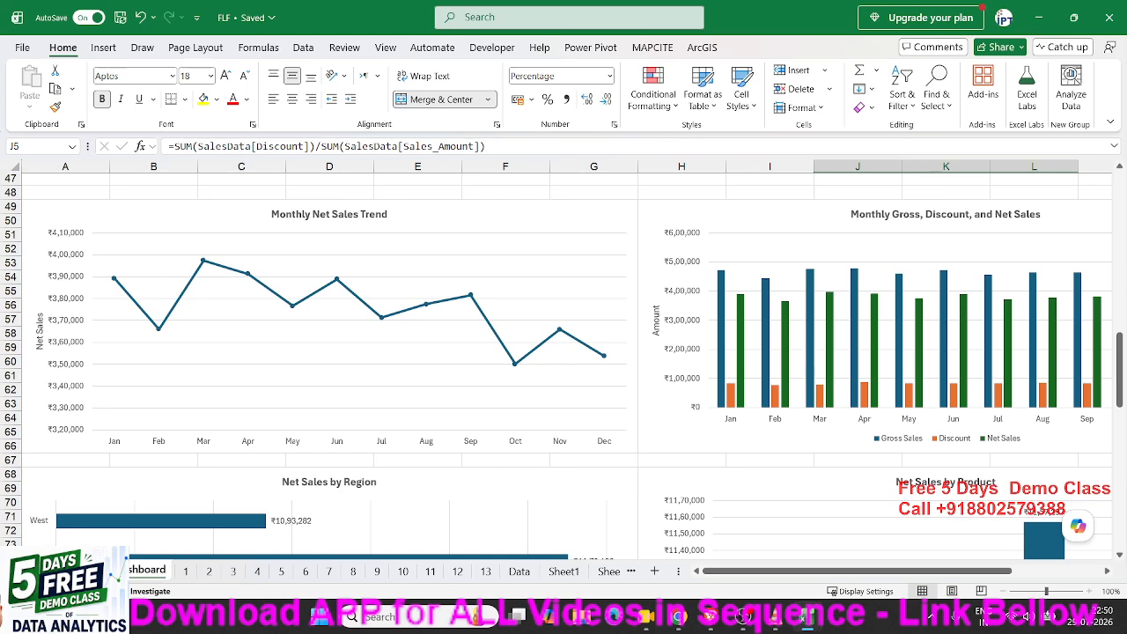
{"action": "key", "text": "alt+Tab"}
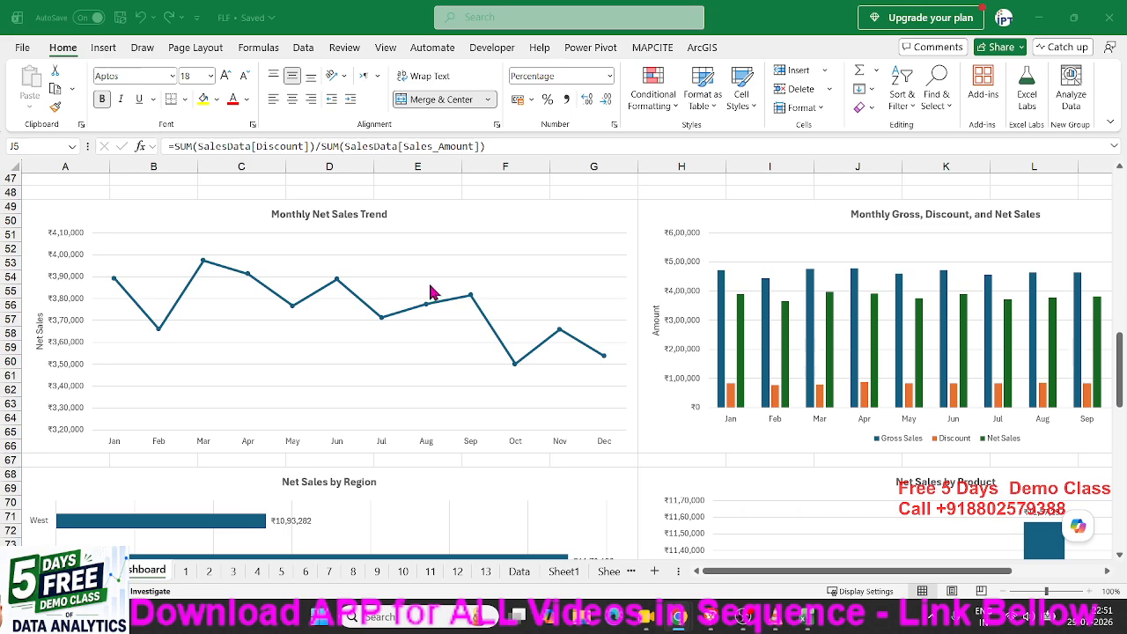
Back in Excel, request a Link to this Sheet for the dashboard from Share.
{"action": "left_click", "coordinate": [1015, 45]}
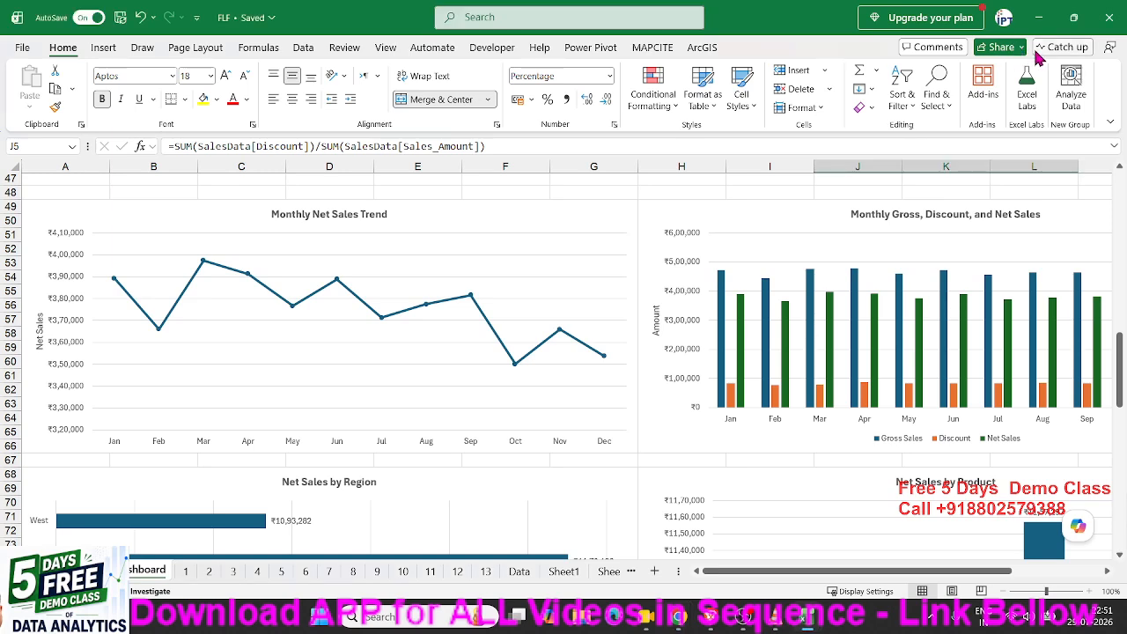
{"action": "left_click", "coordinate": [992, 49]}
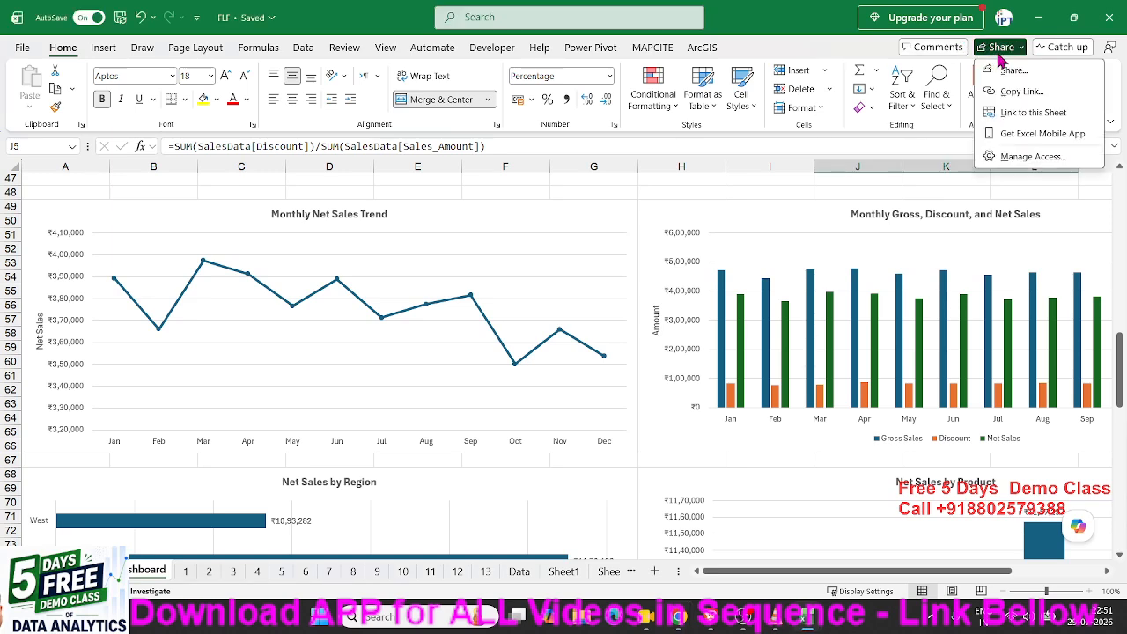
{"action": "left_click", "coordinate": [1019, 103]}
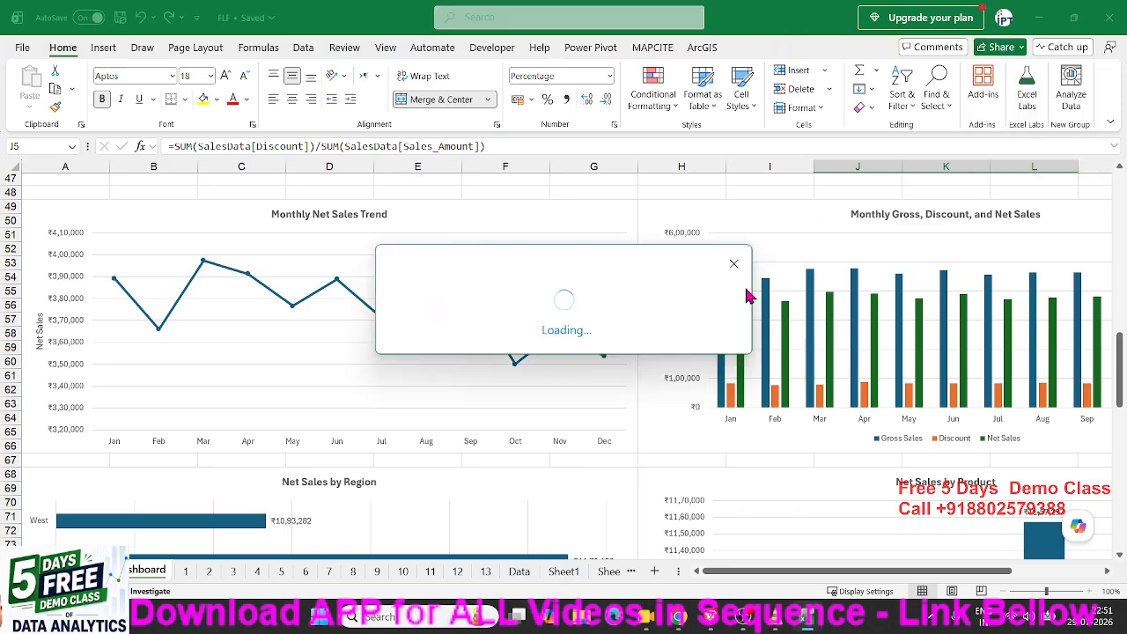